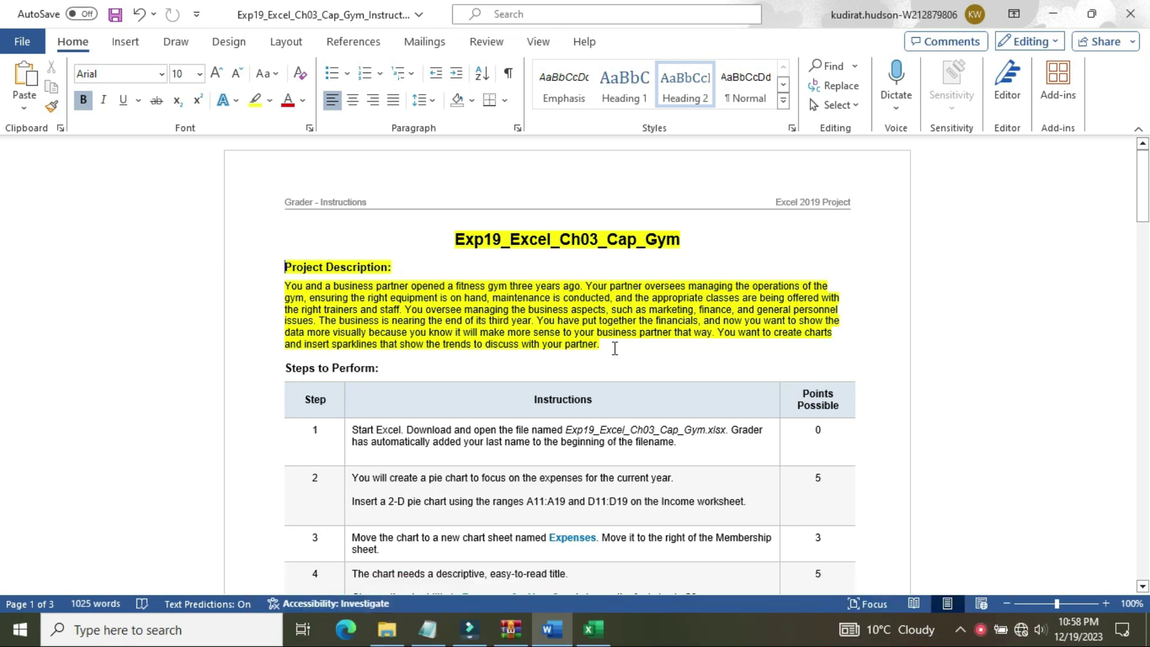
- Remove the yellow highlighting from the document title and the Project Description section
left_click_drag(615, 349, 478, 216)
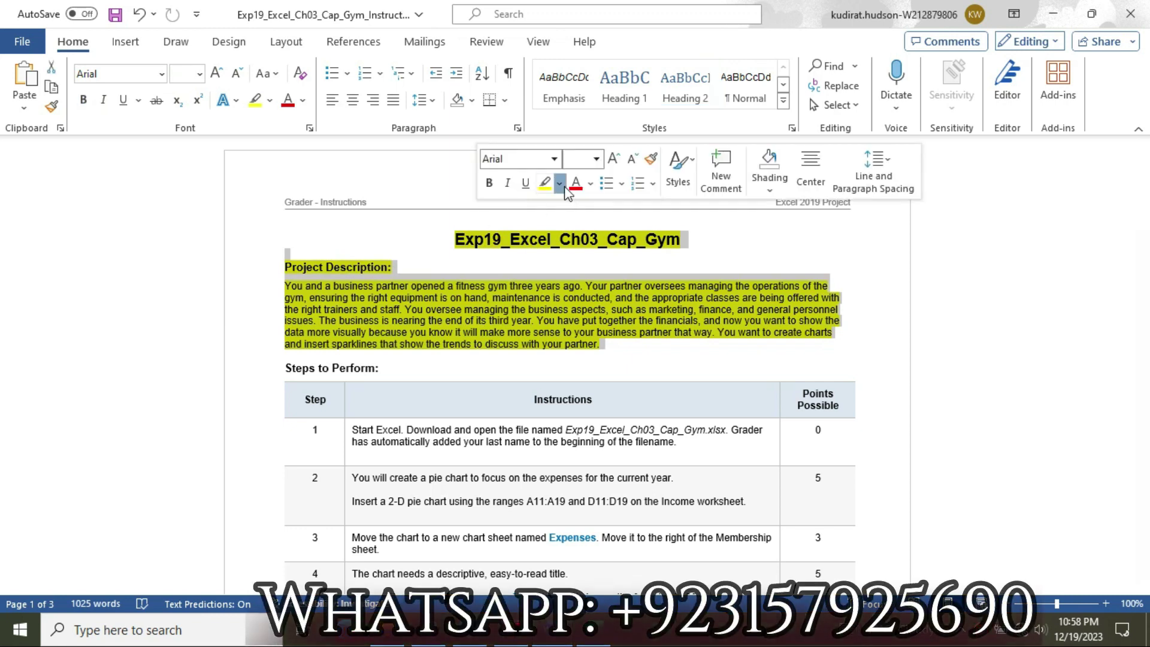
left_click(560, 184)
left_click(584, 321)
key("Right")
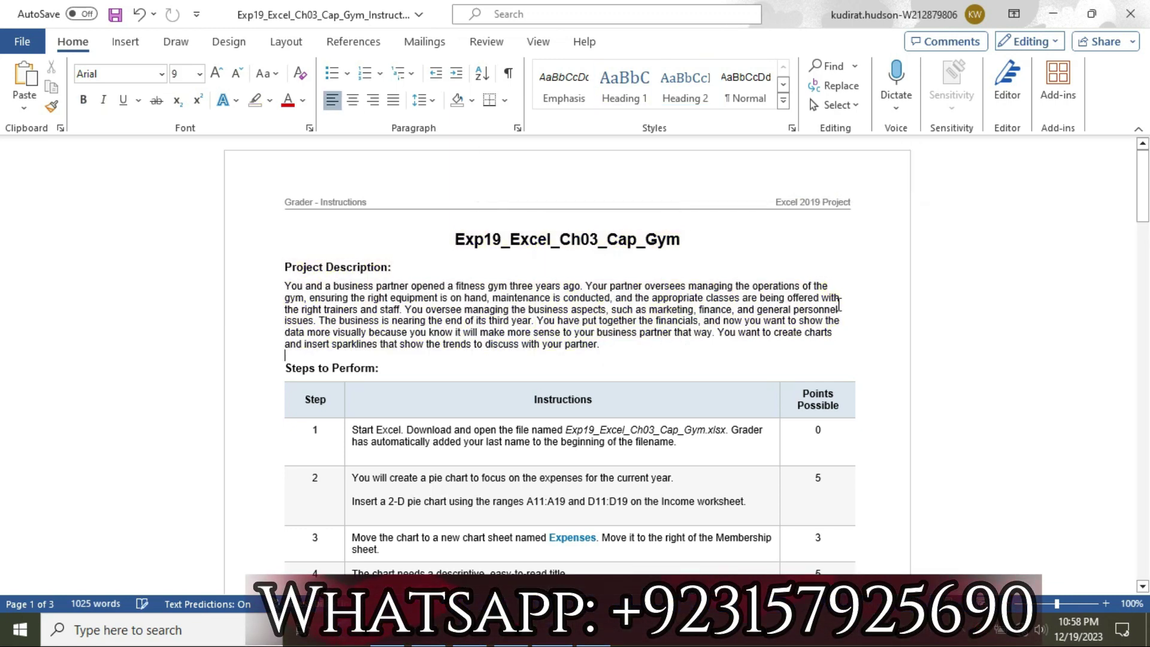
- Enlarge the step 1 instruction text in the table to 16 pt and highlight it in yellow
scroll(3, 200, "down", 4)
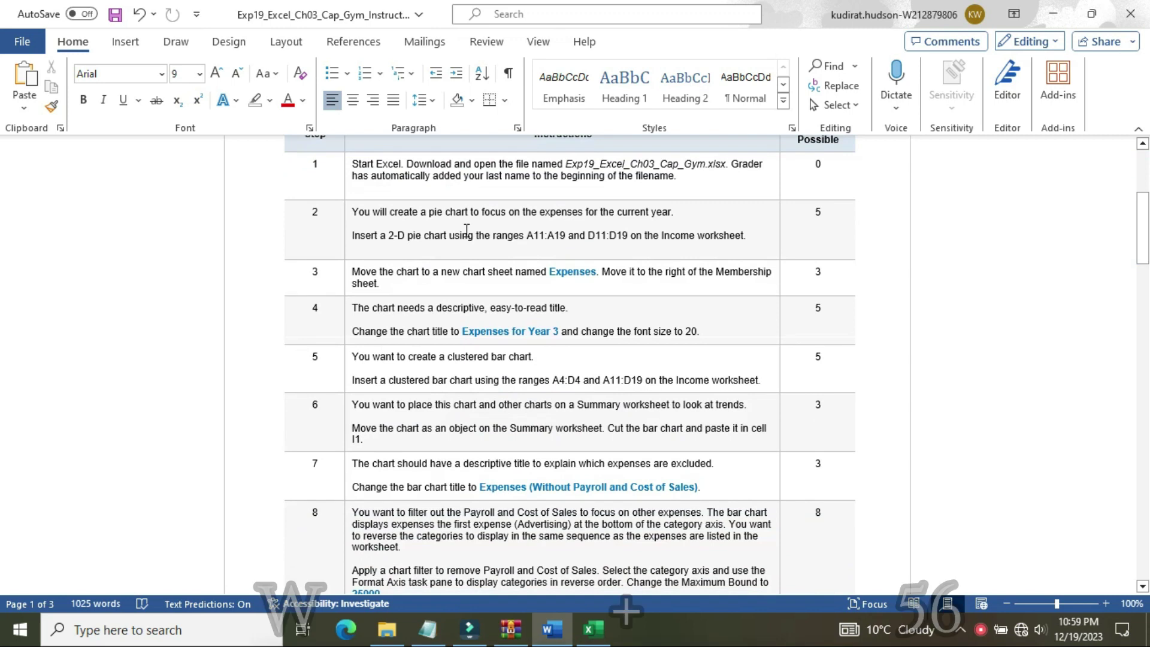
triple_click(360, 175)
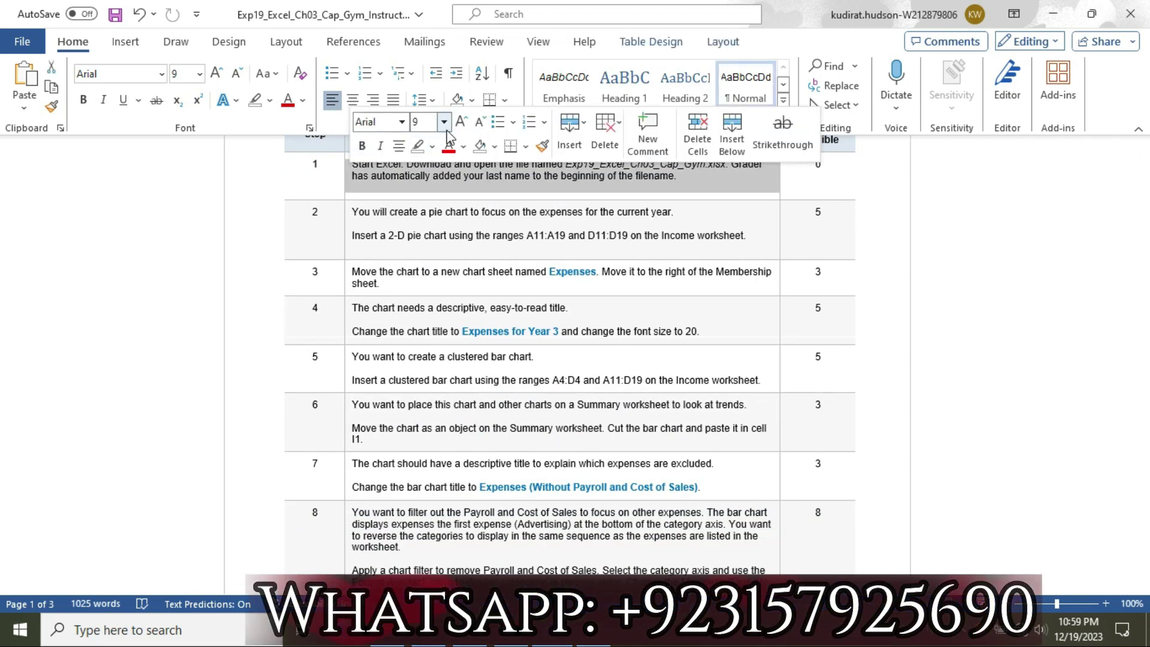
left_click(444, 122)
left_click(428, 259)
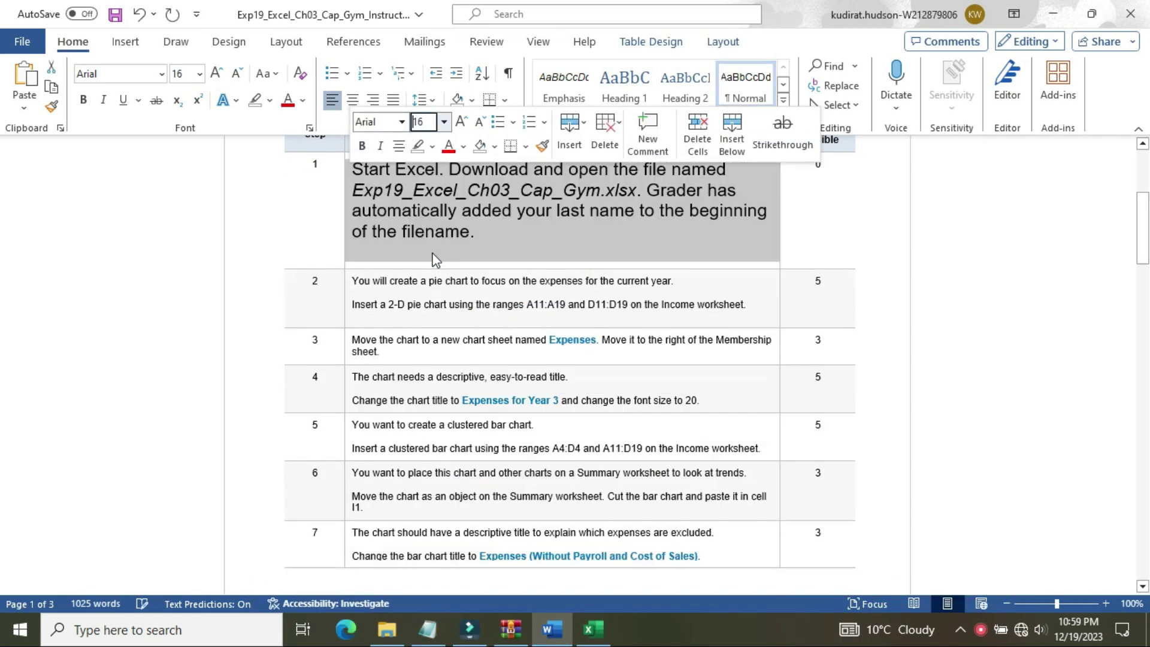
left_click(432, 146)
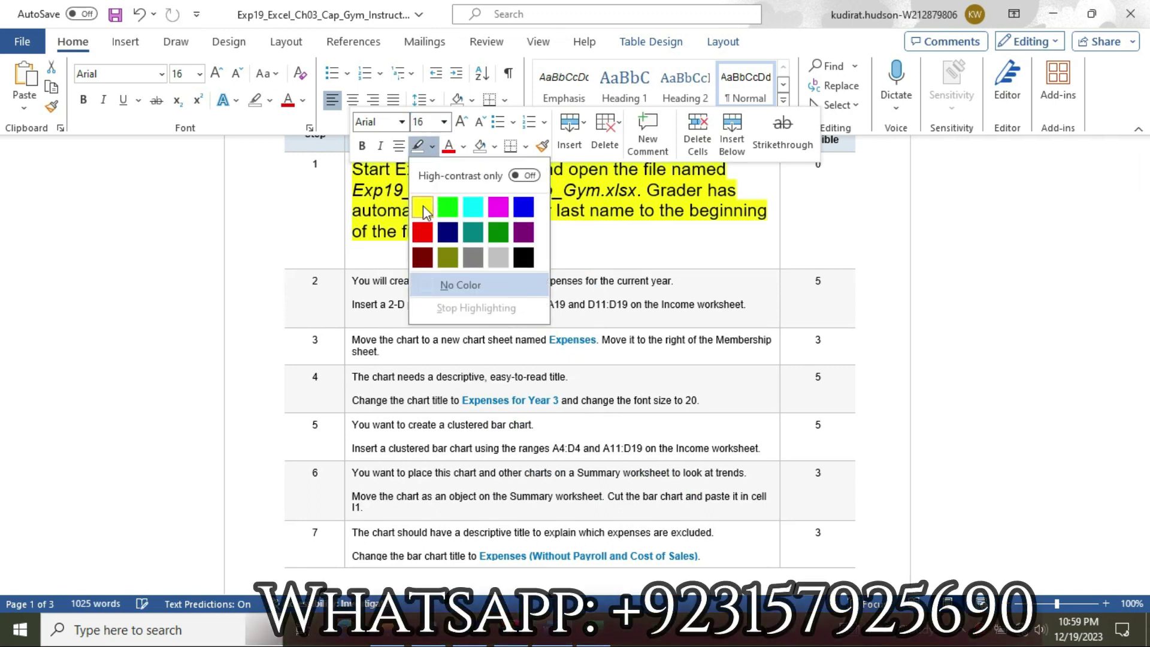
left_click(426, 200)
left_click(363, 169)
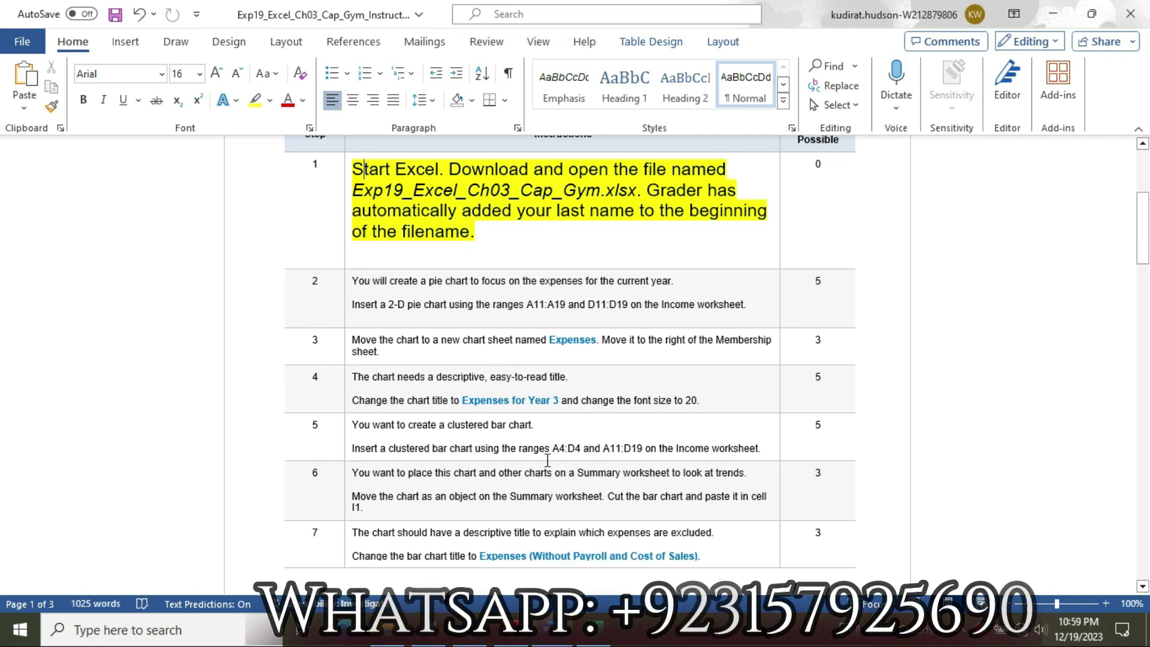
- Switch to Excel to look at the Income worksheet, and return to the Word instructions
left_click(593, 630)
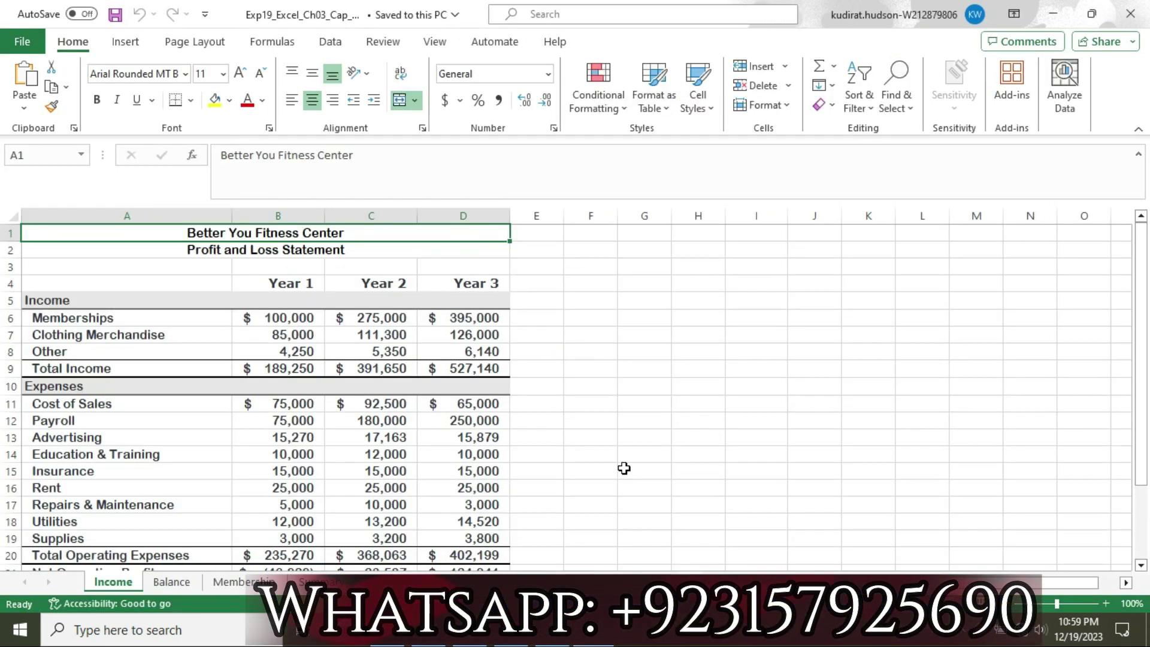
left_click_drag(1142, 281, 1143, 251)
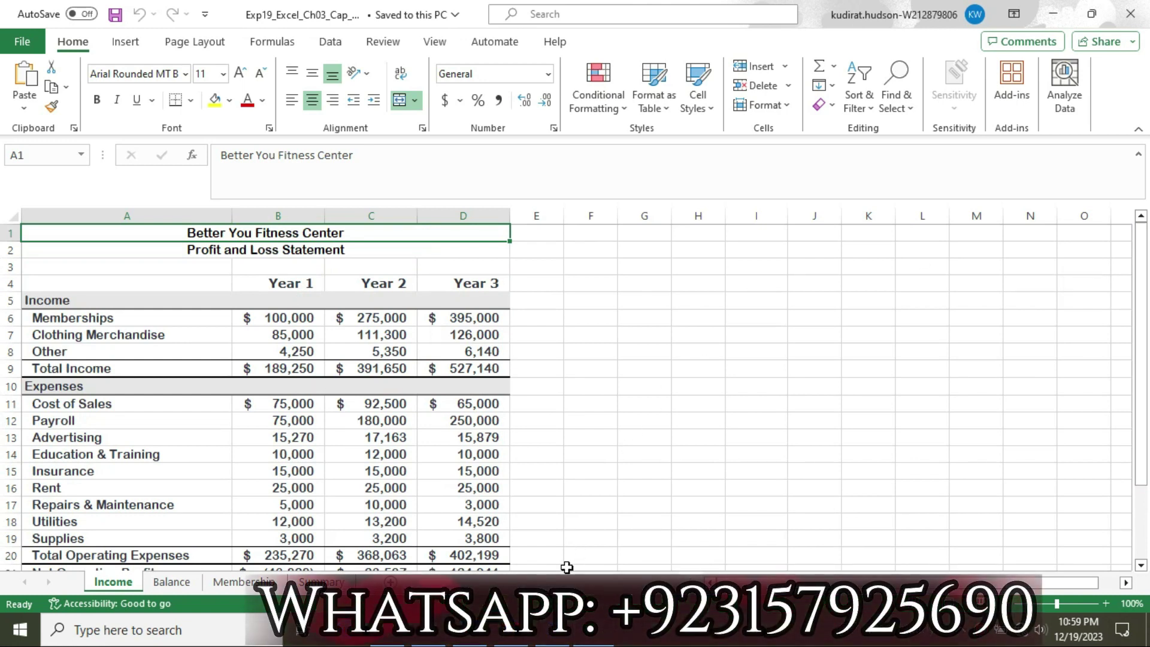
left_click(552, 629)
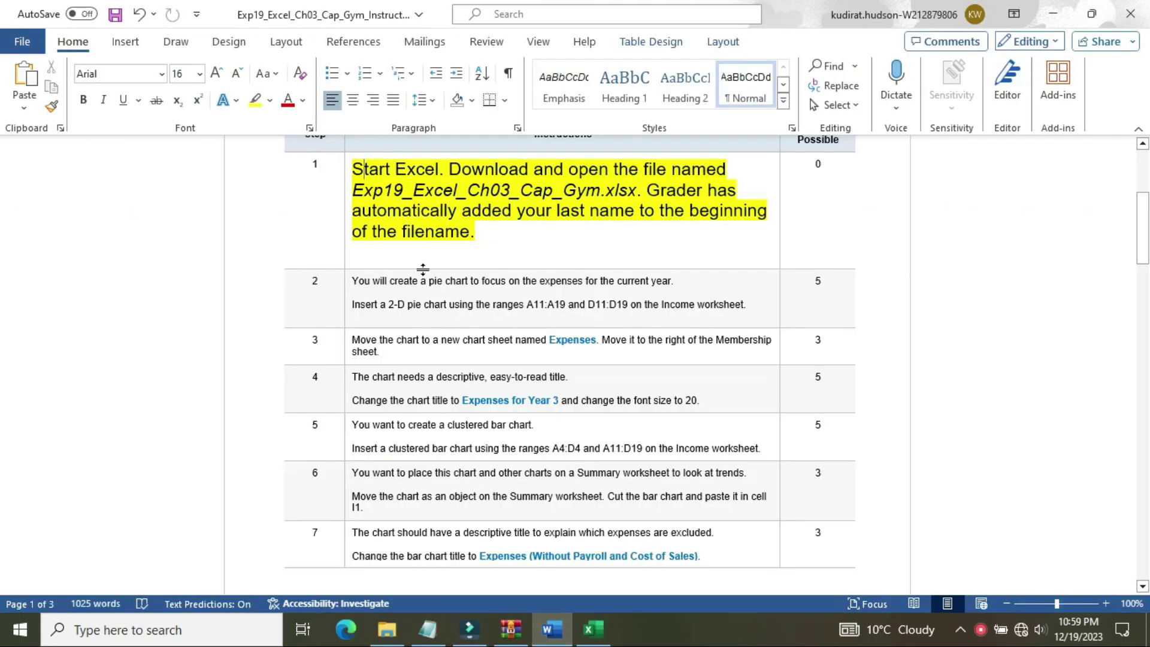
- Reset the step 1 instruction text to 9 pt and remove its highlighting
left_click(343, 210)
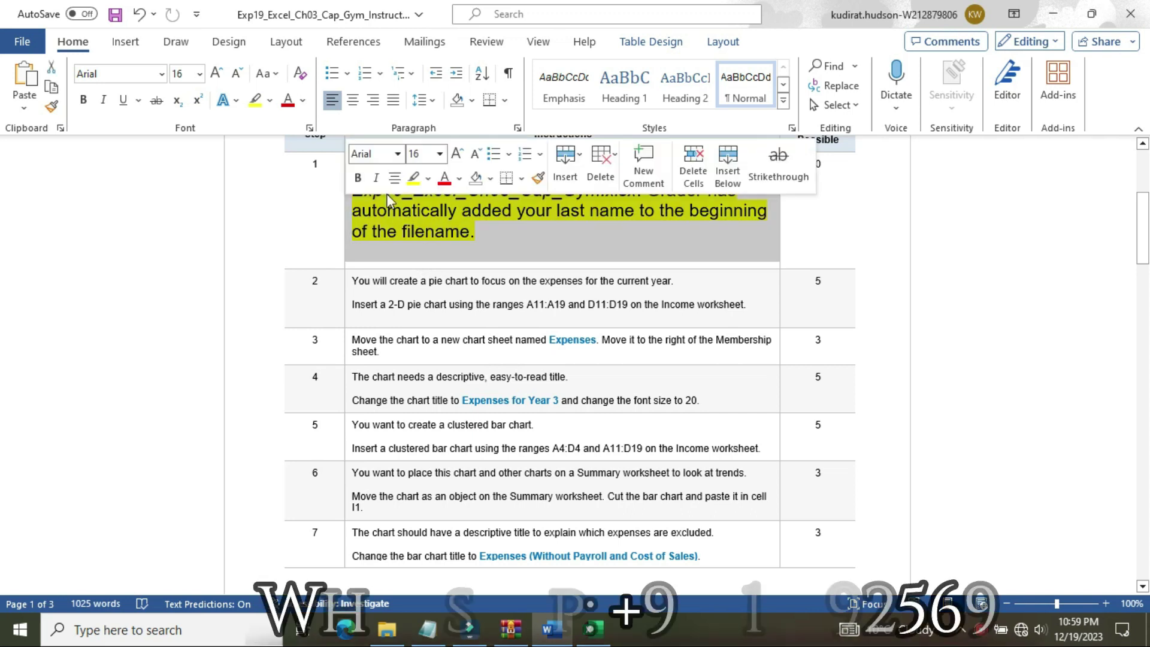
left_click(439, 154)
left_click(432, 195)
left_click(429, 181)
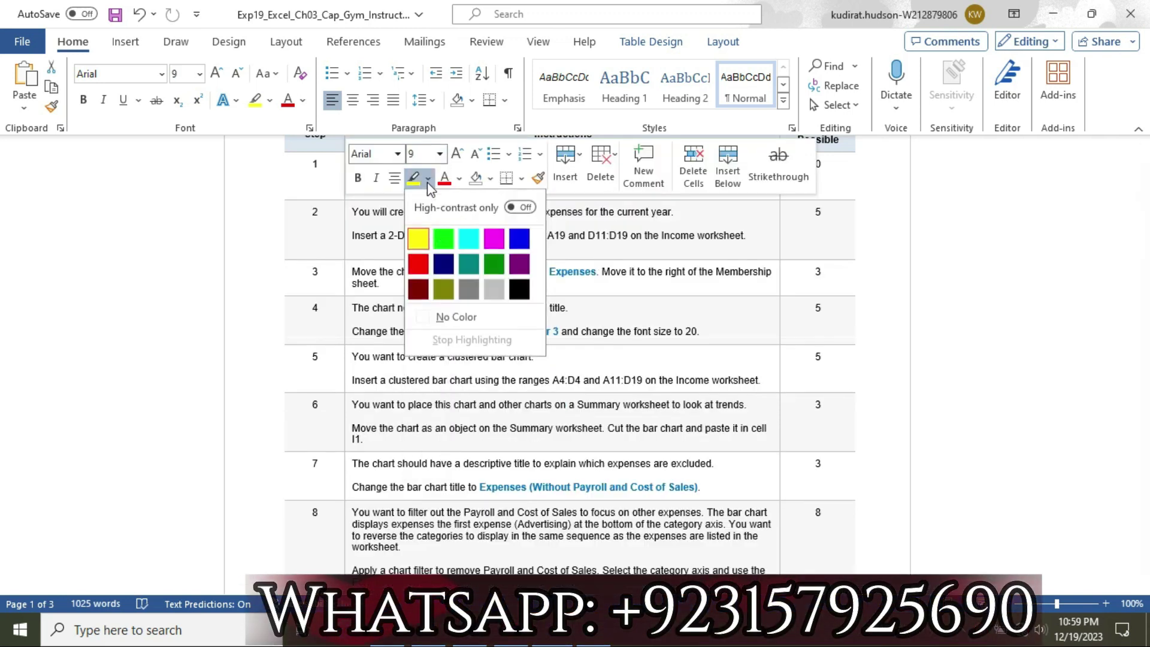
left_click(446, 316)
- Enlarge the step 2 instruction text to 16 pt and highlight it in yellow
left_click(347, 235)
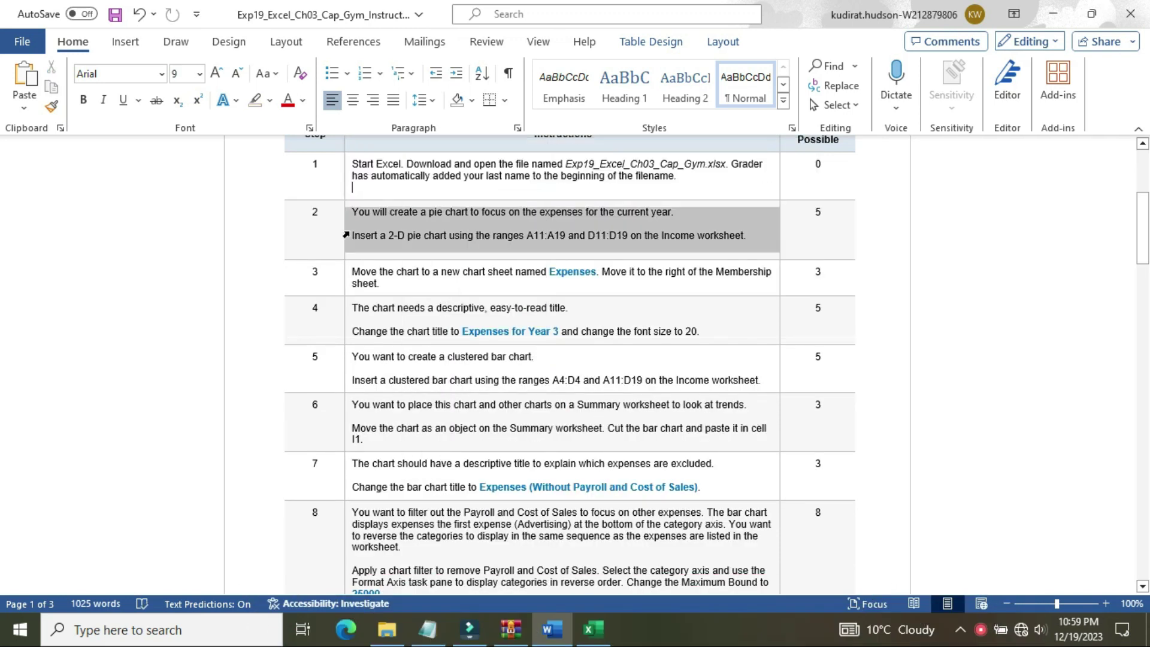
left_click(442, 178)
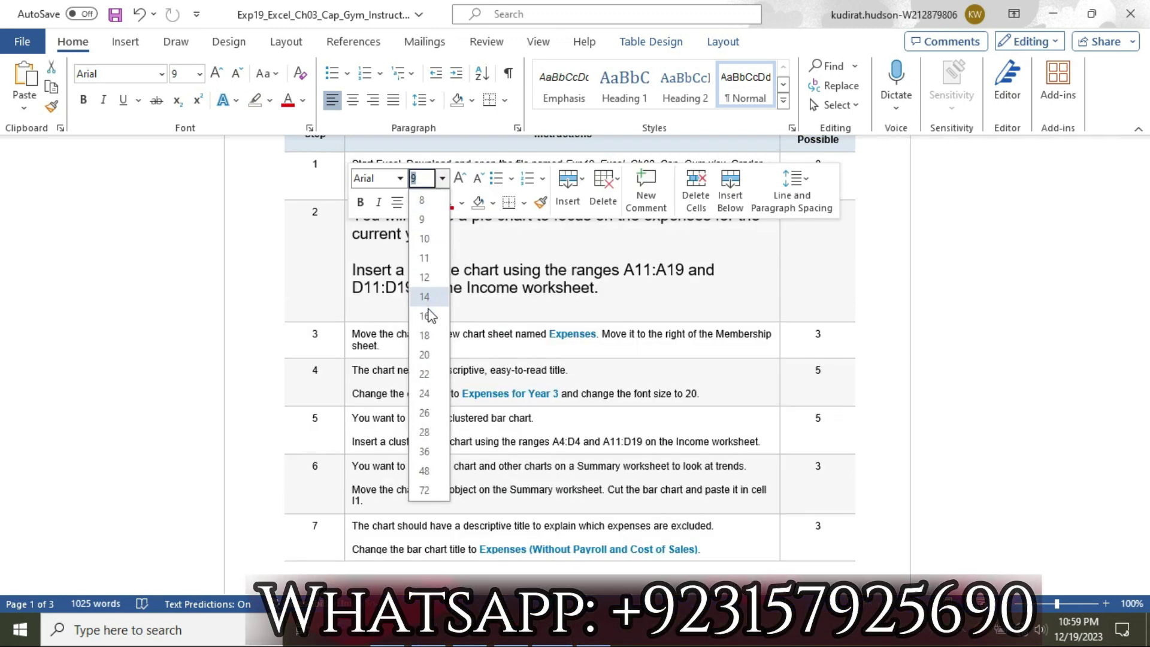
left_click(429, 313)
left_click(431, 203)
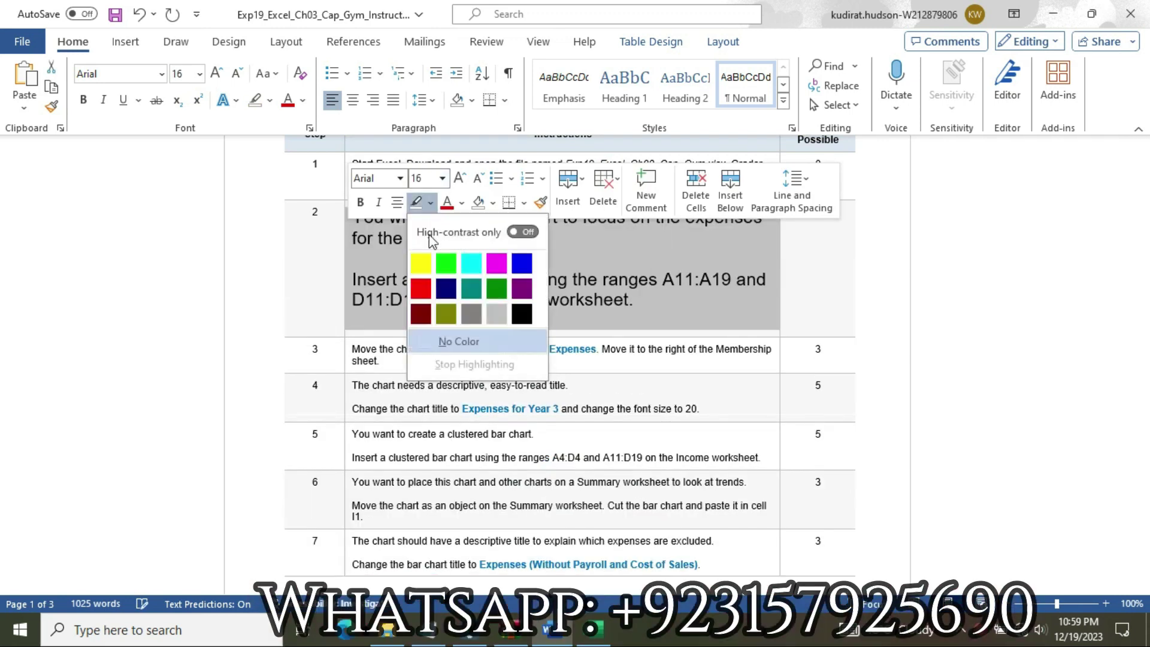
left_click(425, 260)
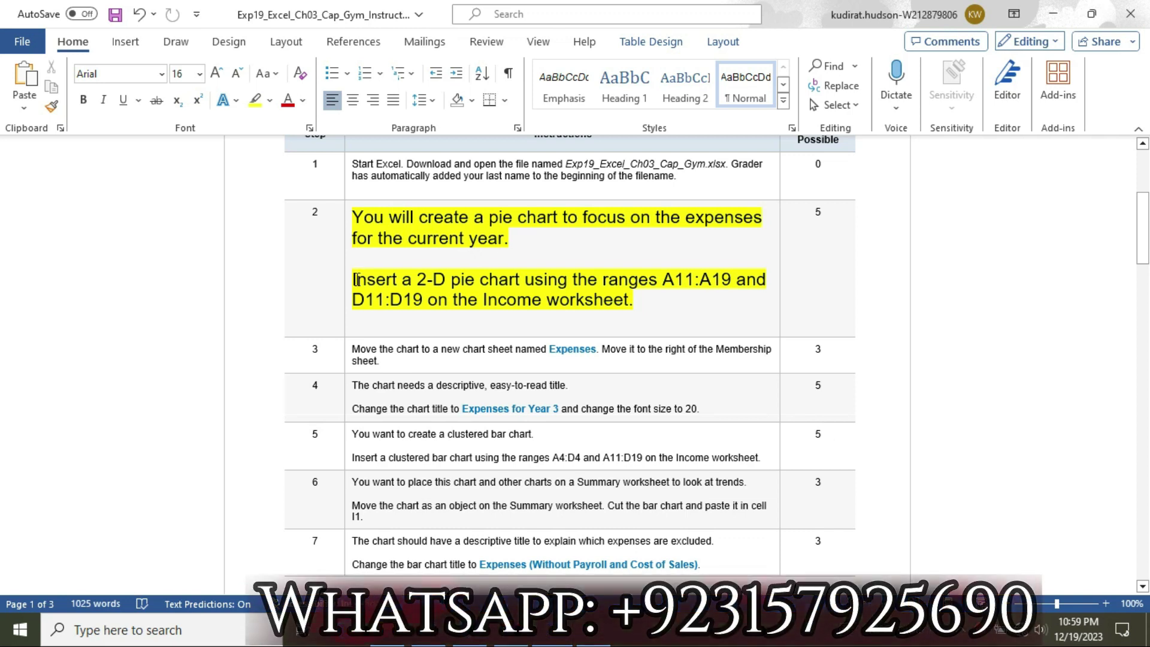
- Change the highlighting of step 2's second paragraph, about inserting the 2-D pie chart, from yellow to turquoise
left_click_drag(355, 280, 528, 308)
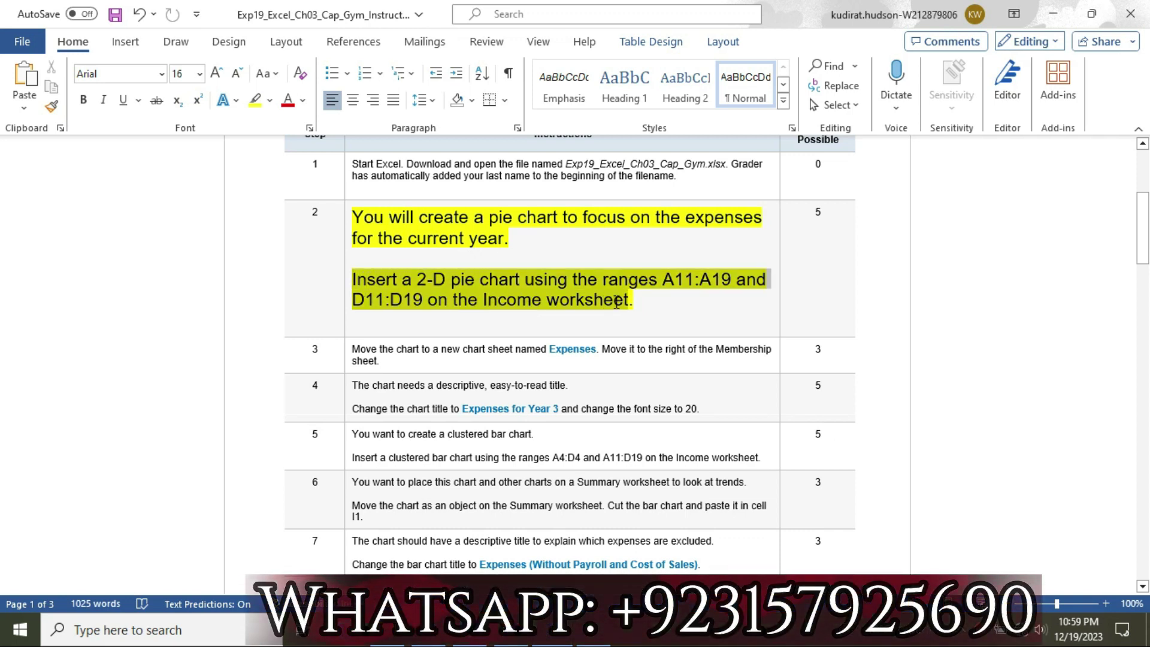
left_click_drag(617, 303, 637, 301)
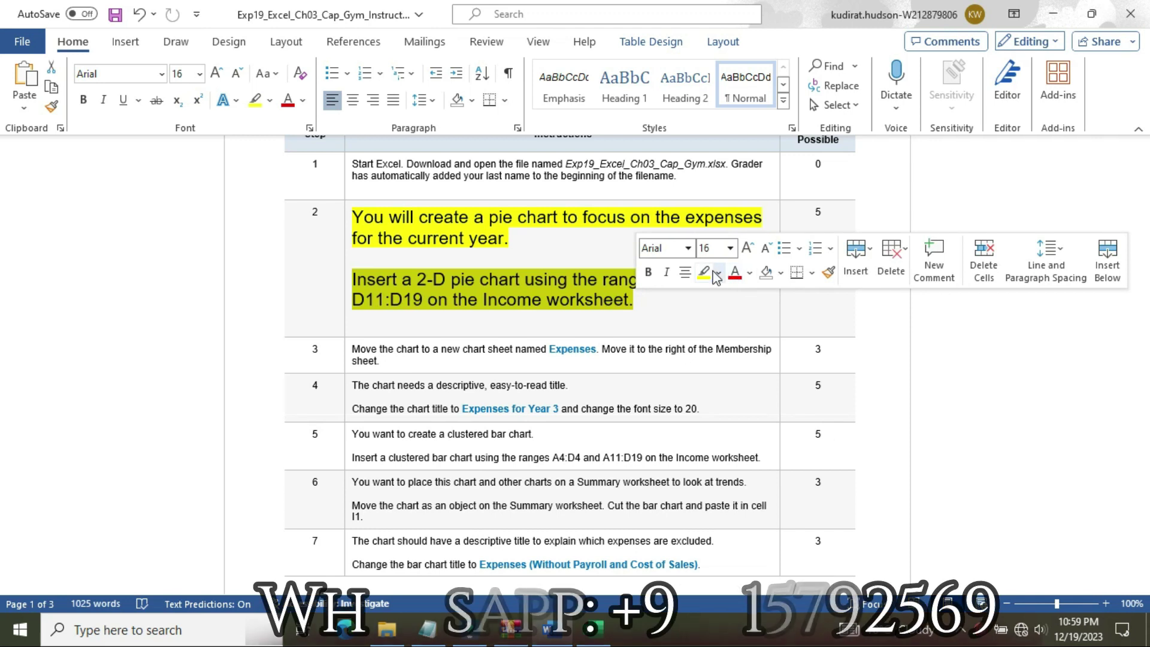
left_click(712, 273)
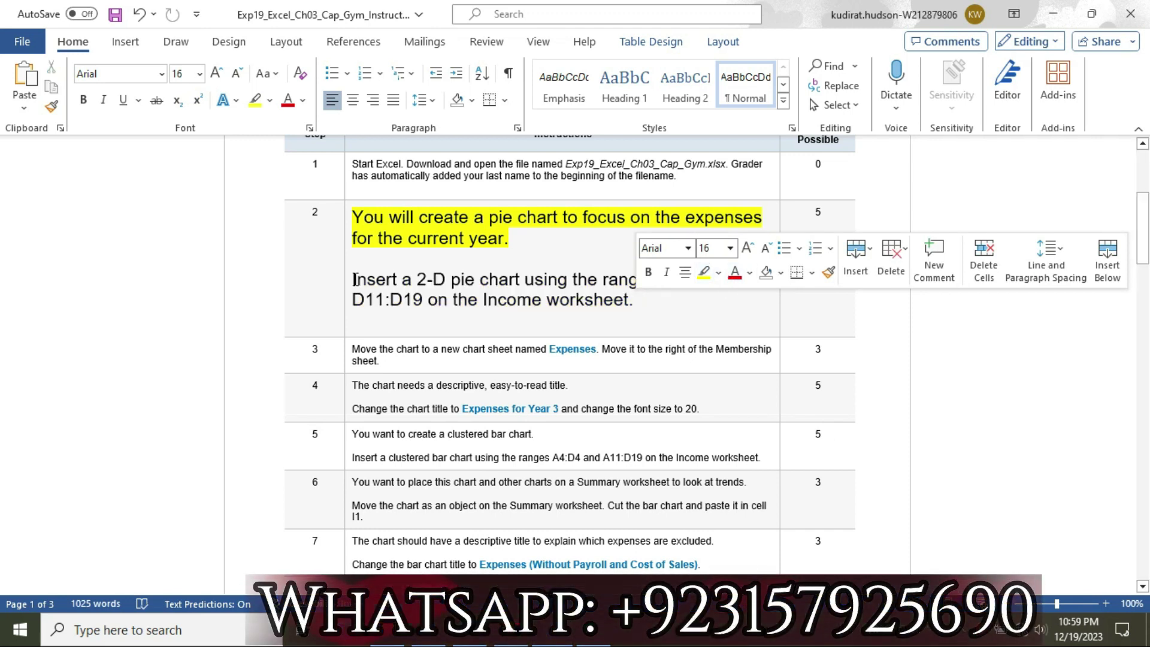
left_click_drag(355, 279, 645, 302)
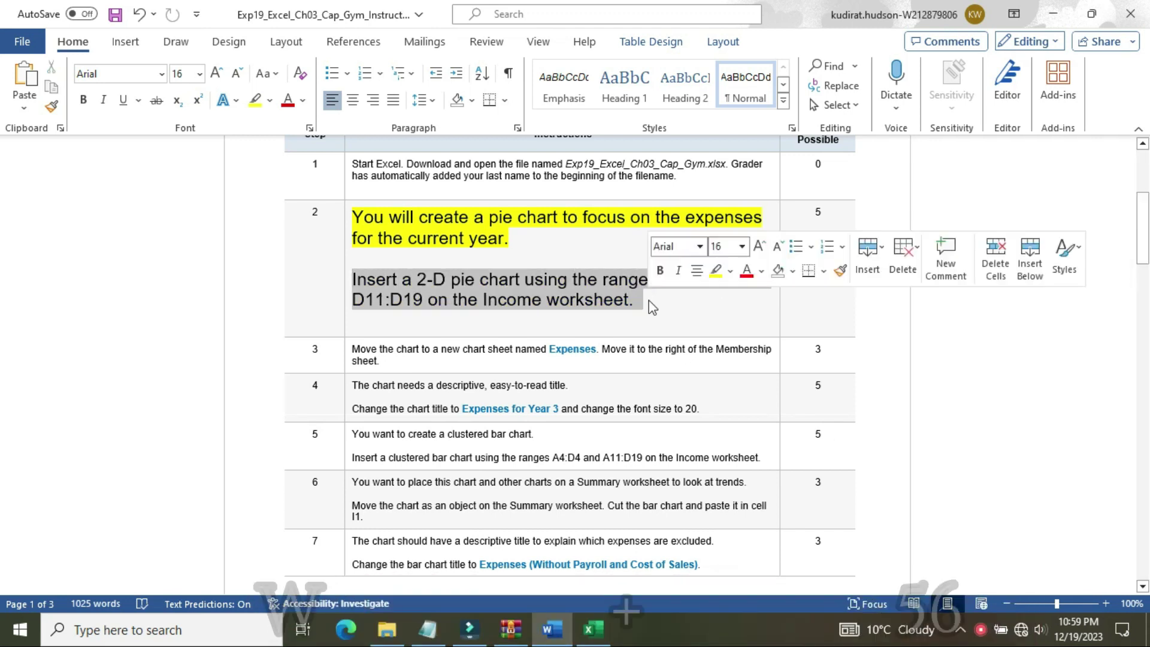
left_click(729, 273)
left_click(773, 330)
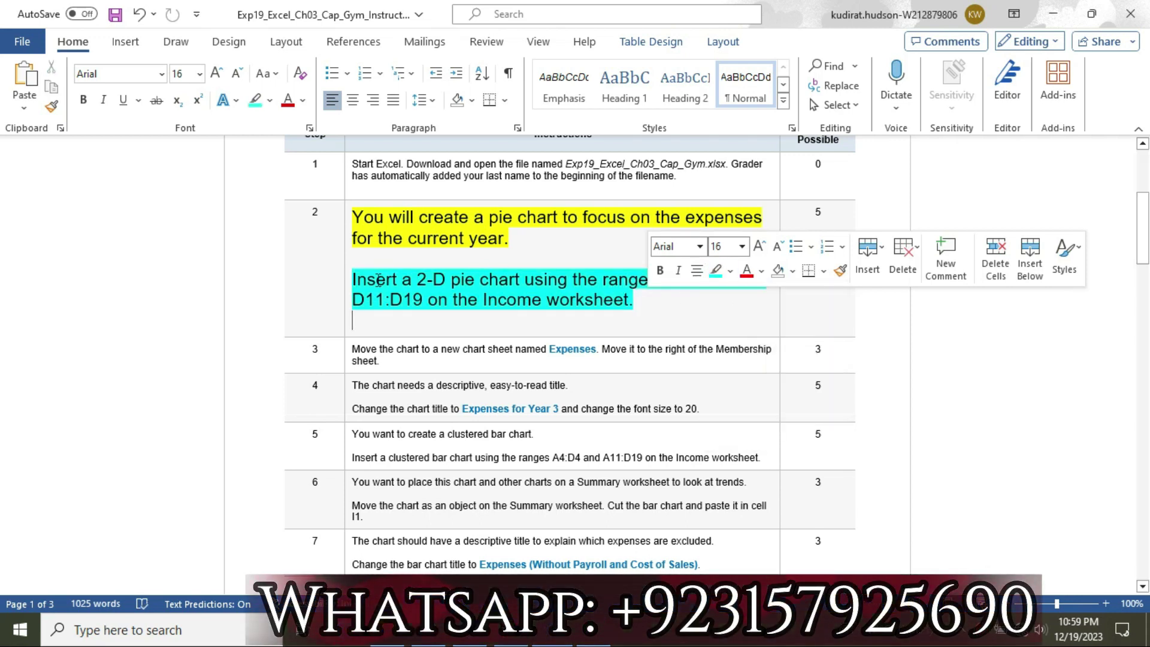
- Take the range A11:A19 from the step 2 instructions and select it on the Income worksheet in Excel
left_click_drag(482, 279, 719, 284)
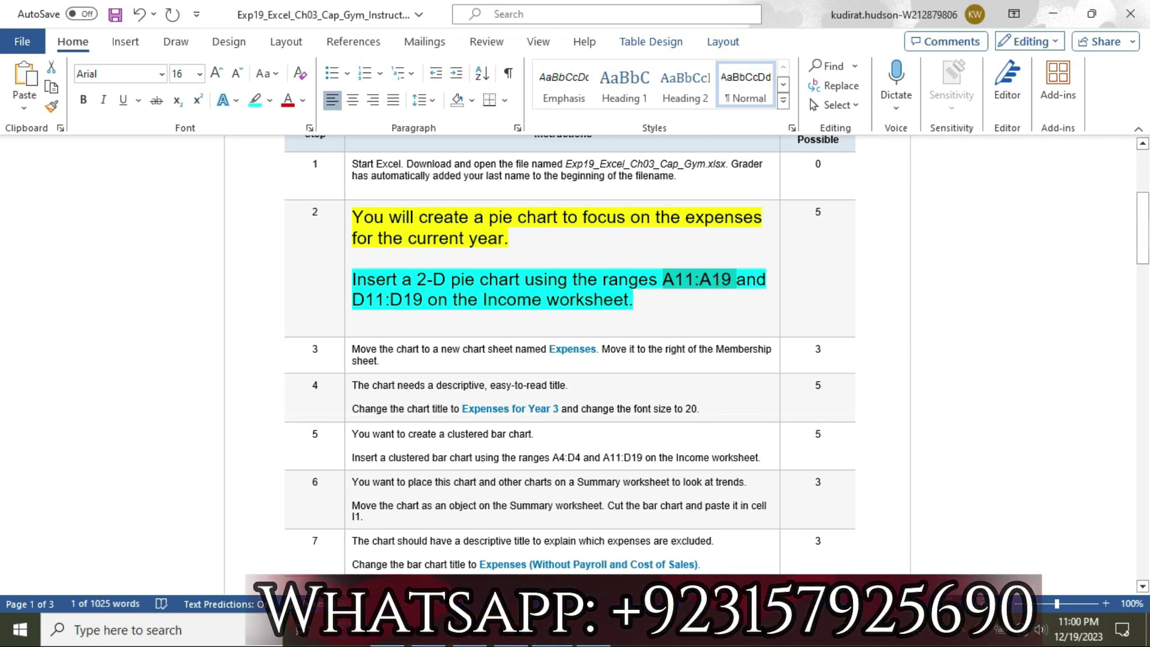
left_click(595, 634)
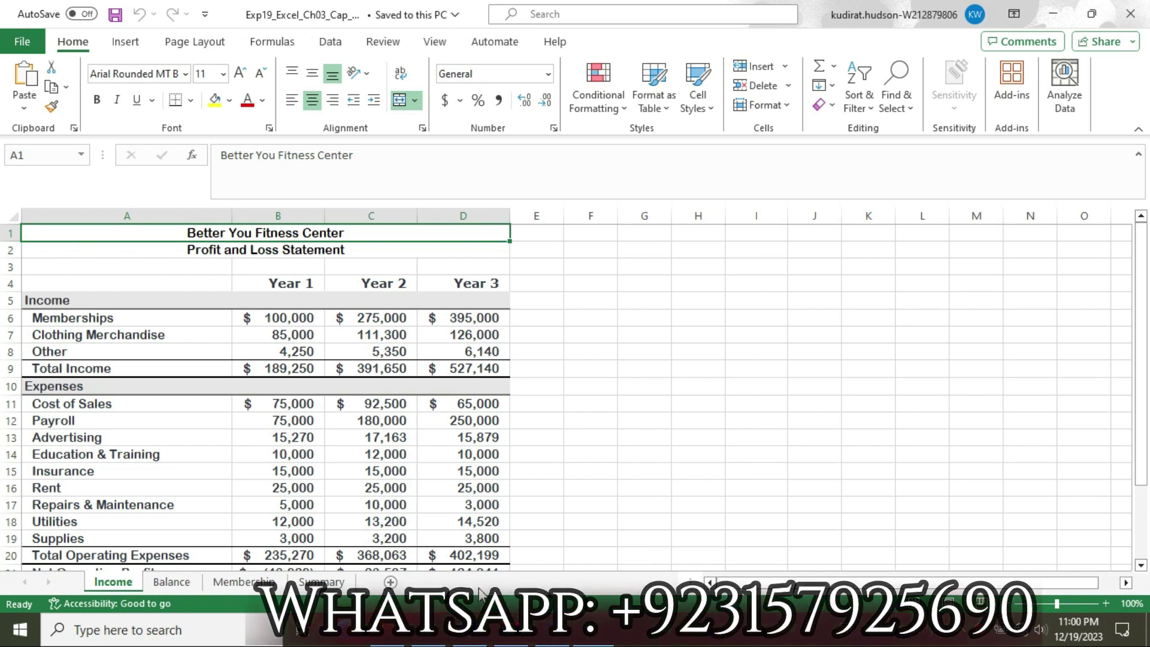
key("alt+Tab")
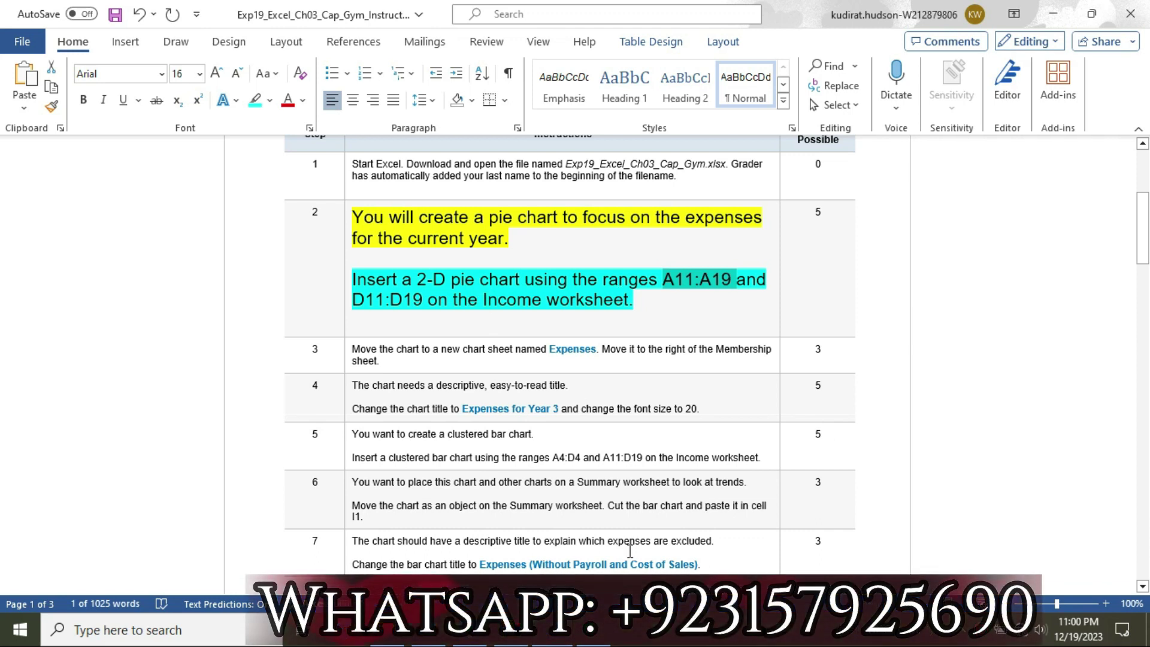
key("alt+Tab")
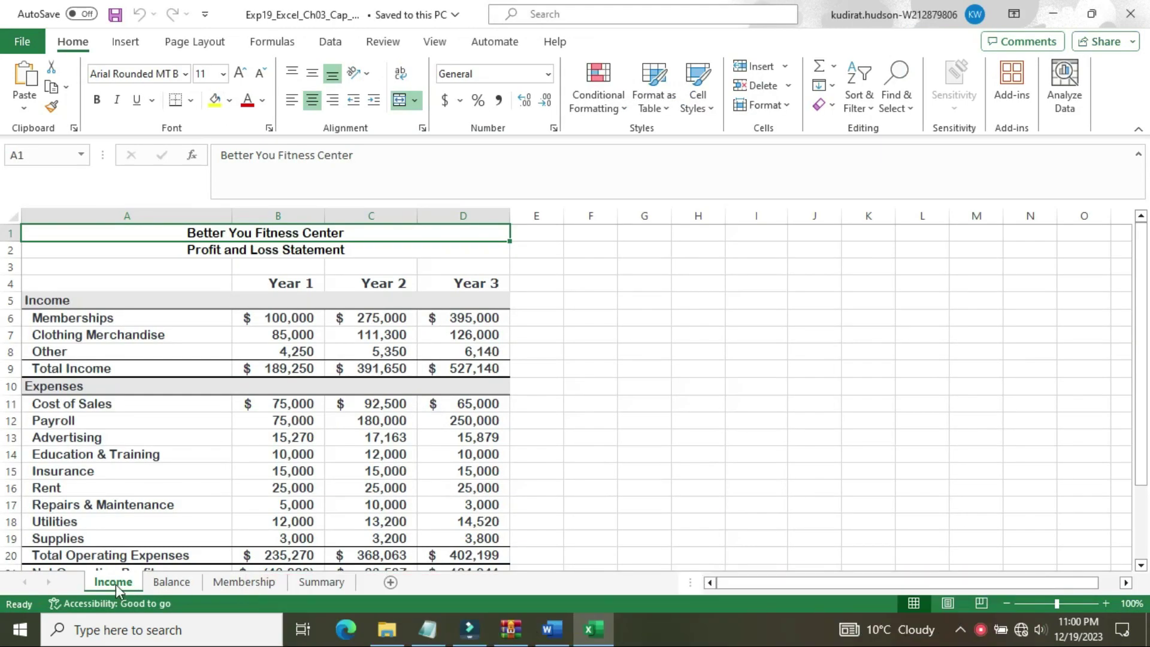
left_click(45, 159)
type("A11:A19")
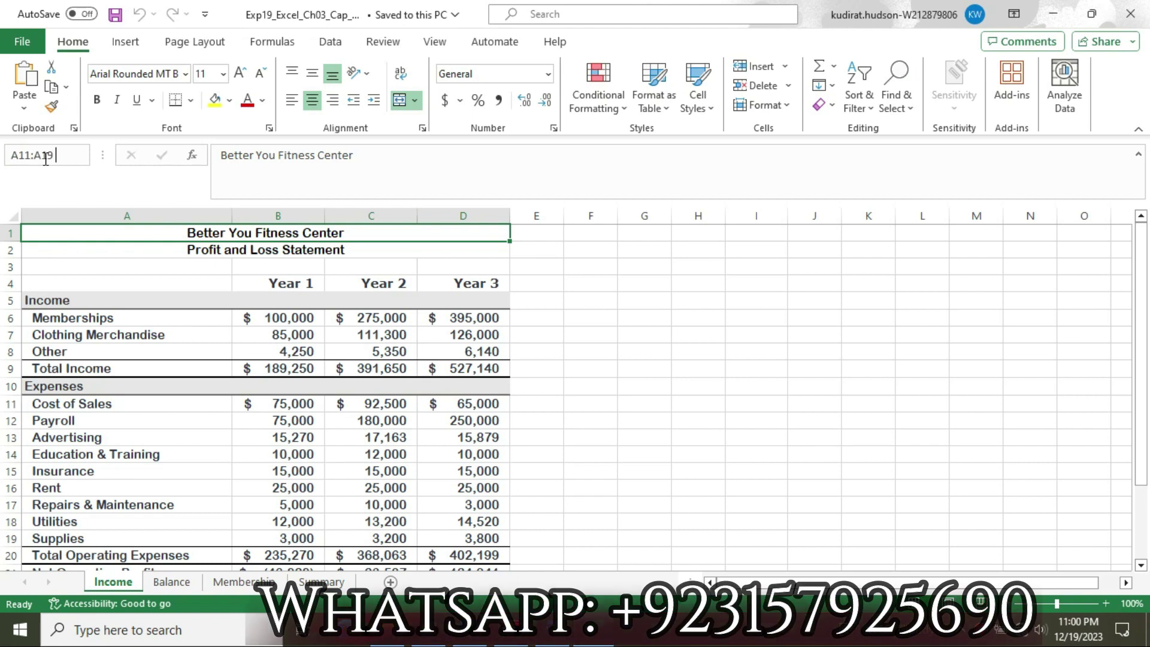
key("Return")
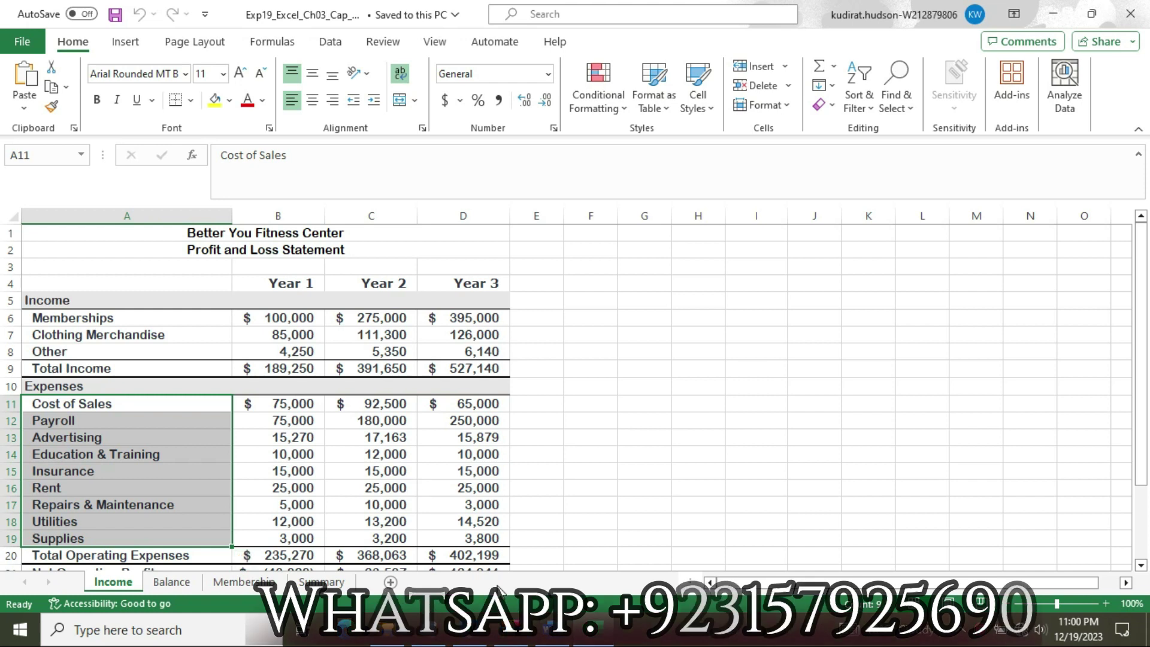
- Check the second range in the Word instructions and add D11:D19 to the selection on Excel's Income worksheet
left_click(552, 629)
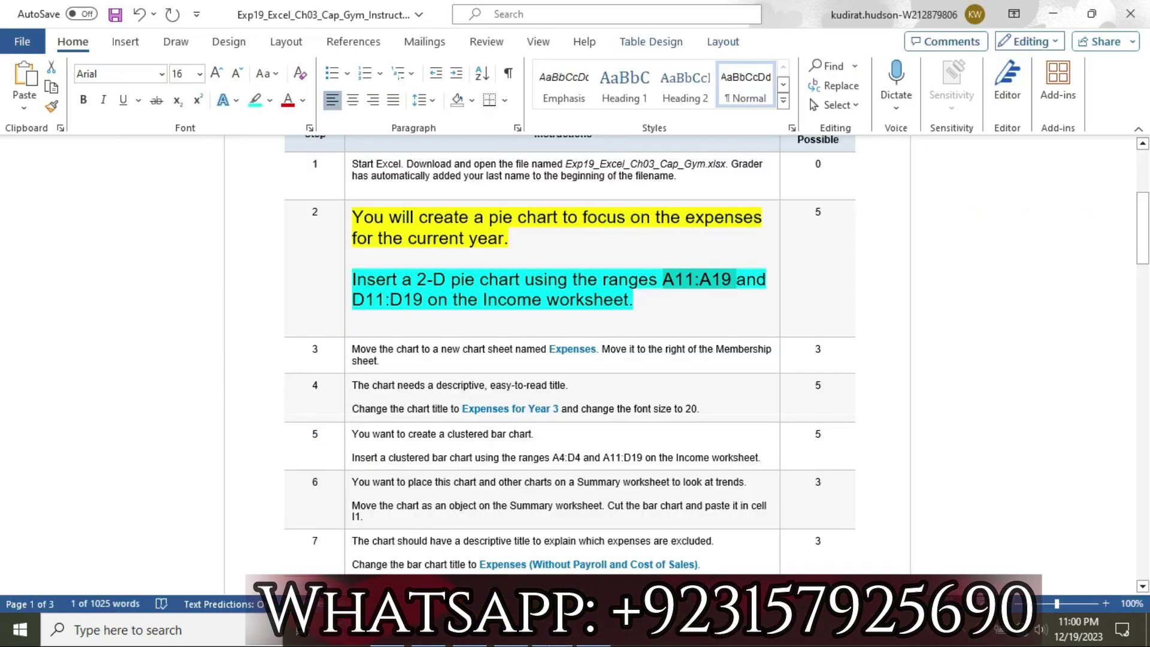
left_click(590, 638)
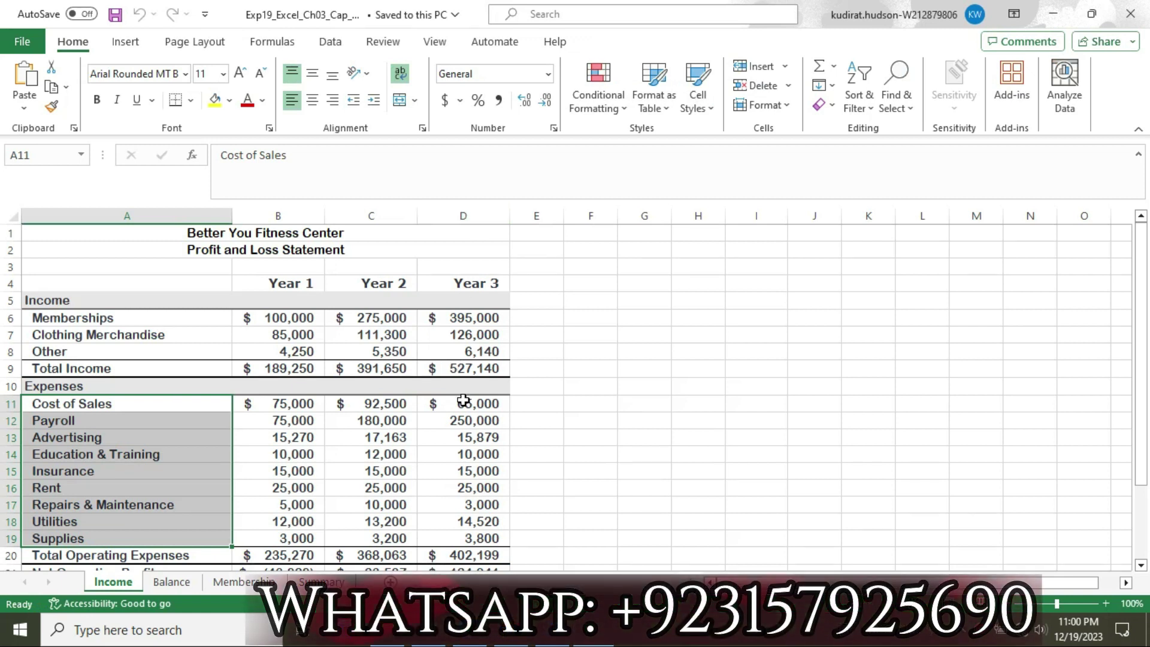
left_click(464, 400, "ctrl")
left_click_drag(461, 454, 465, 550)
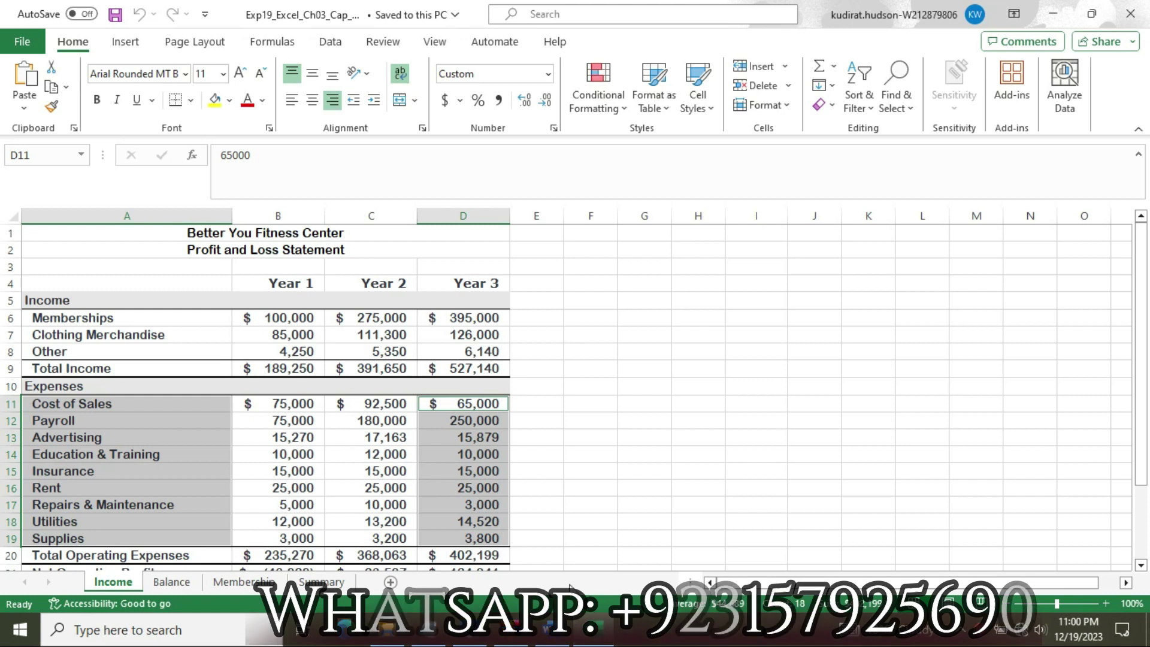
- Recheck the step 2 instruction in Word and insert a basic 2-D pie chart from the selected ranges in Excel
left_click(552, 630)
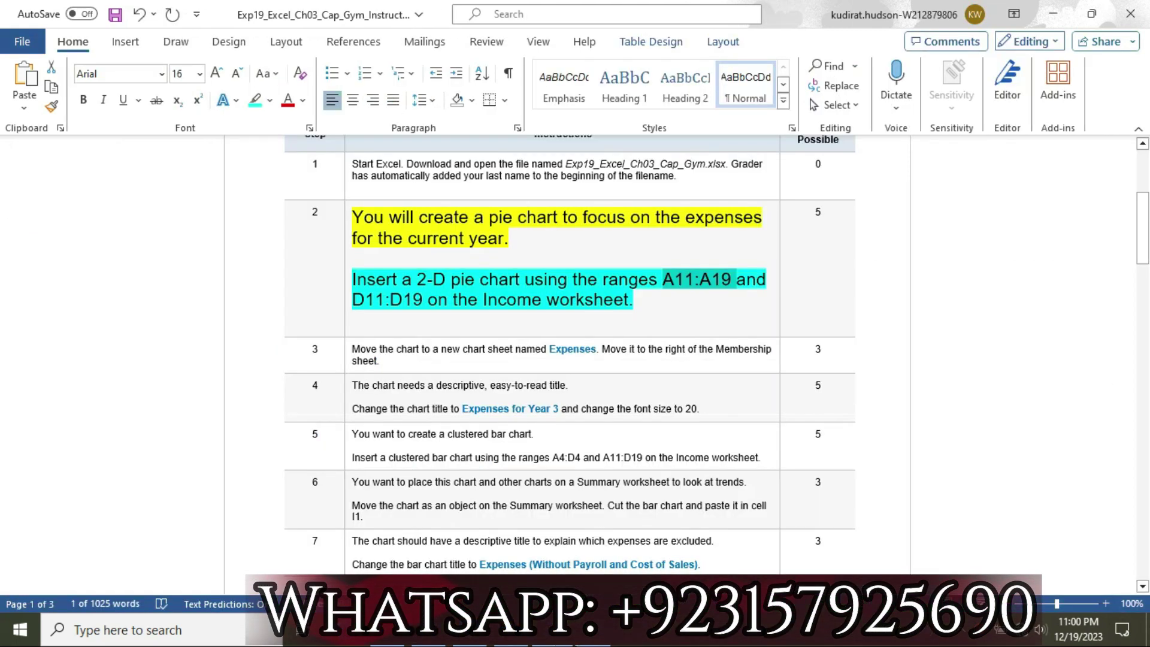
left_click(593, 630)
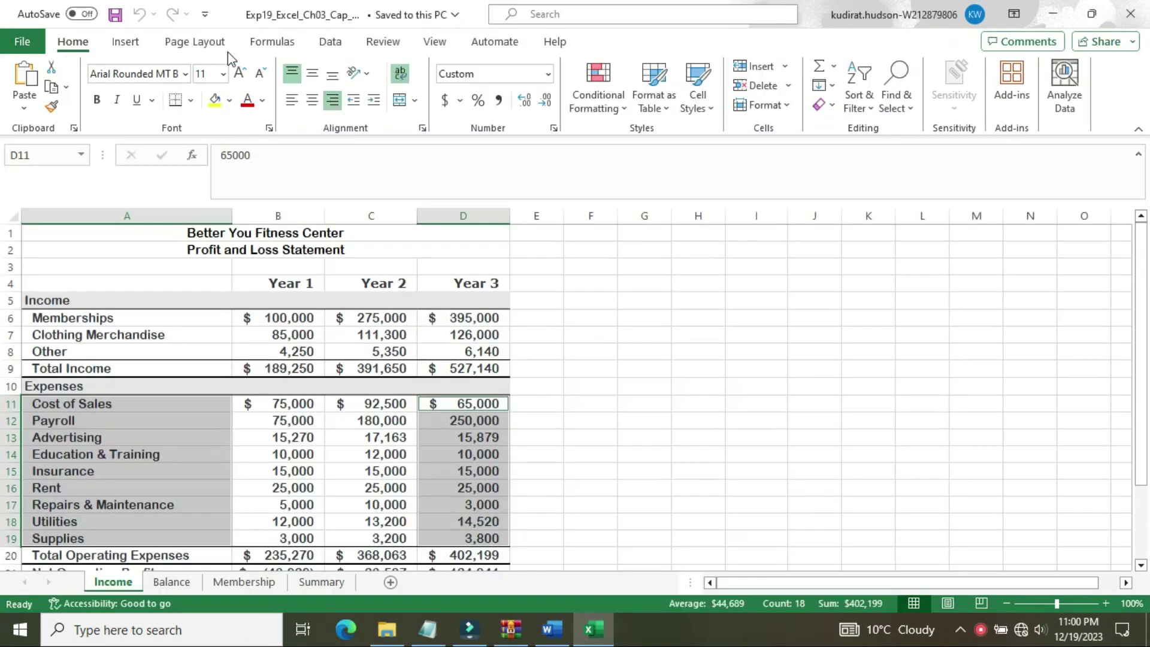
left_click(125, 41)
left_click(276, 114)
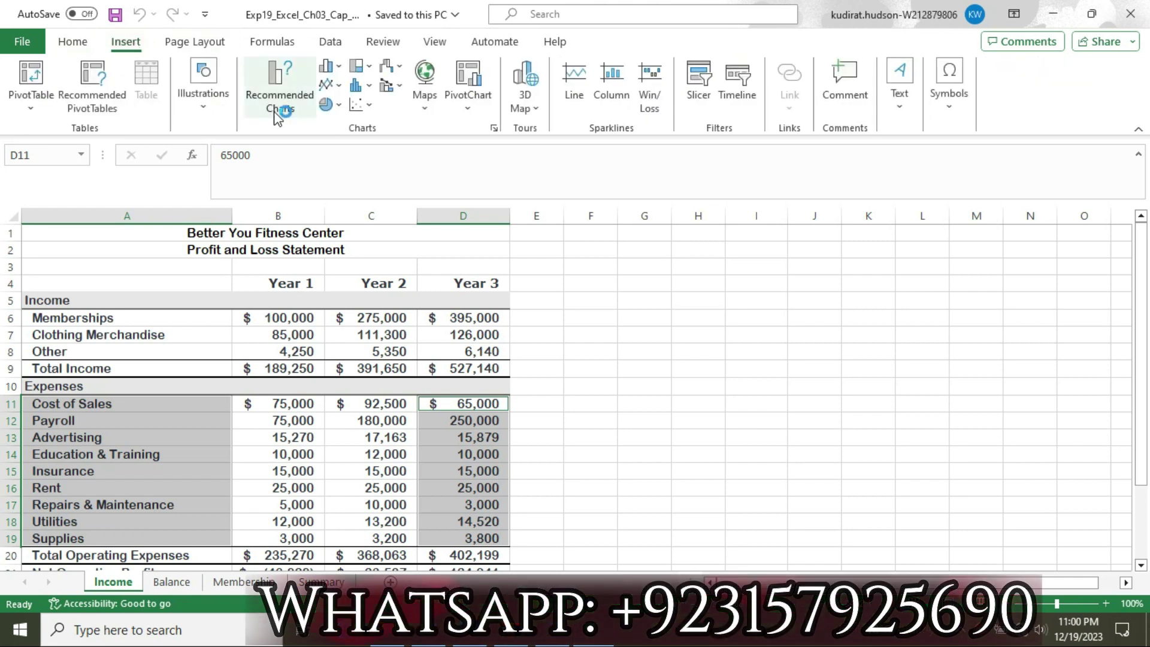
left_click(341, 105)
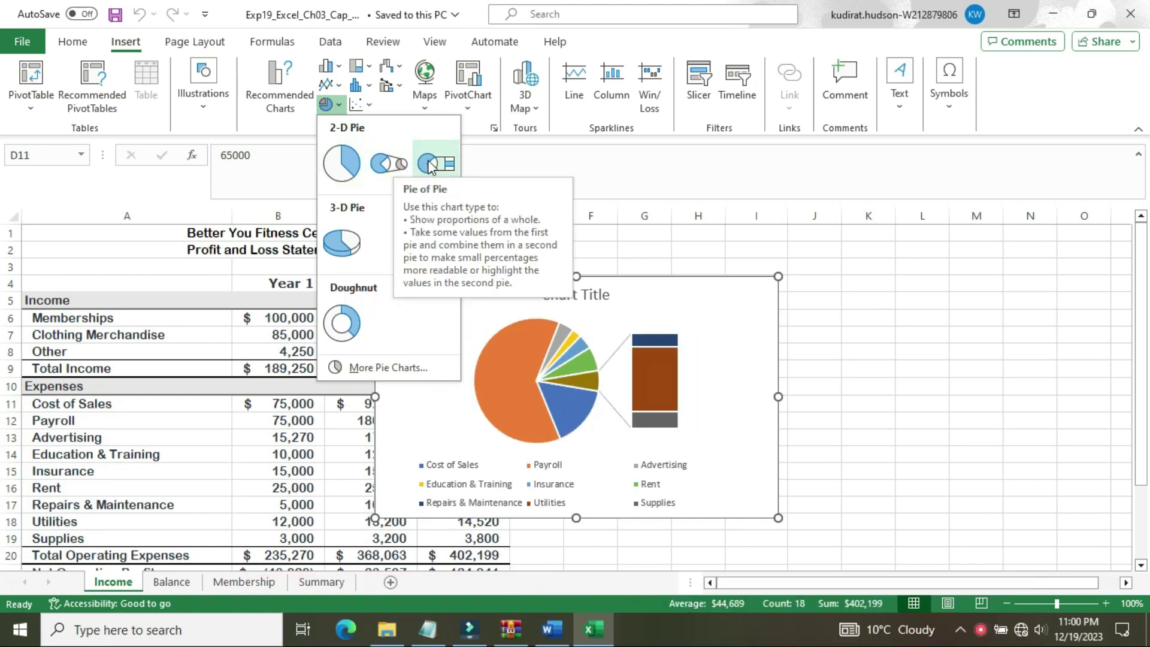
left_click(343, 163)
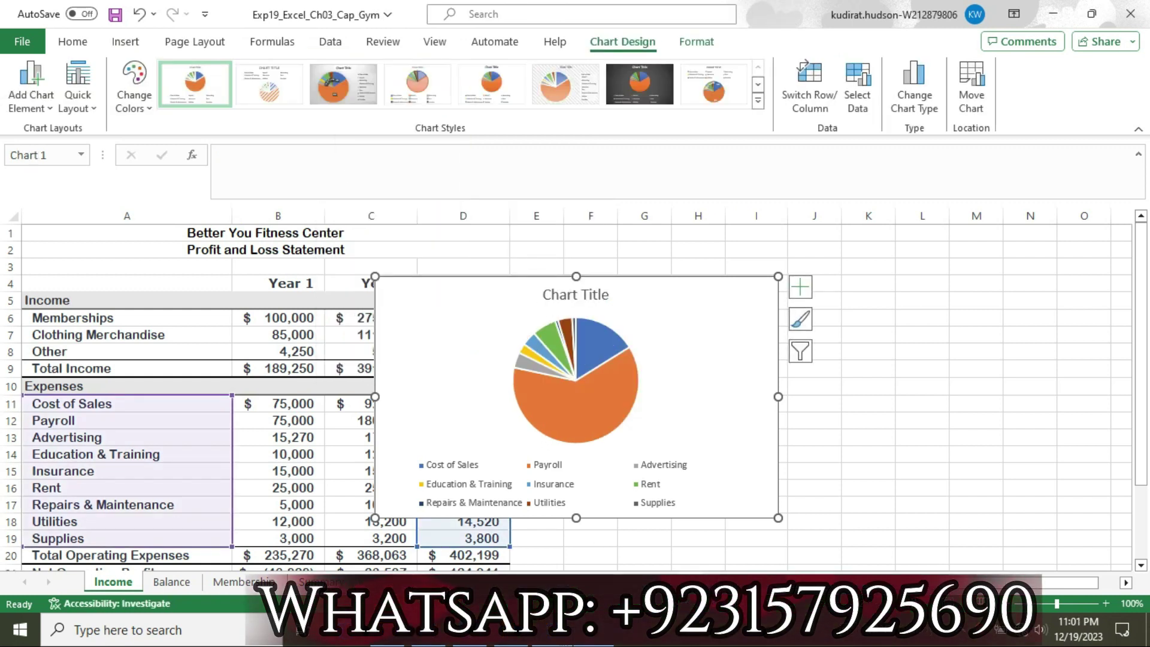
- Return to the Word instructions, reset the step 2 text to font size 9 and remove its highlighting
left_click(553, 631)
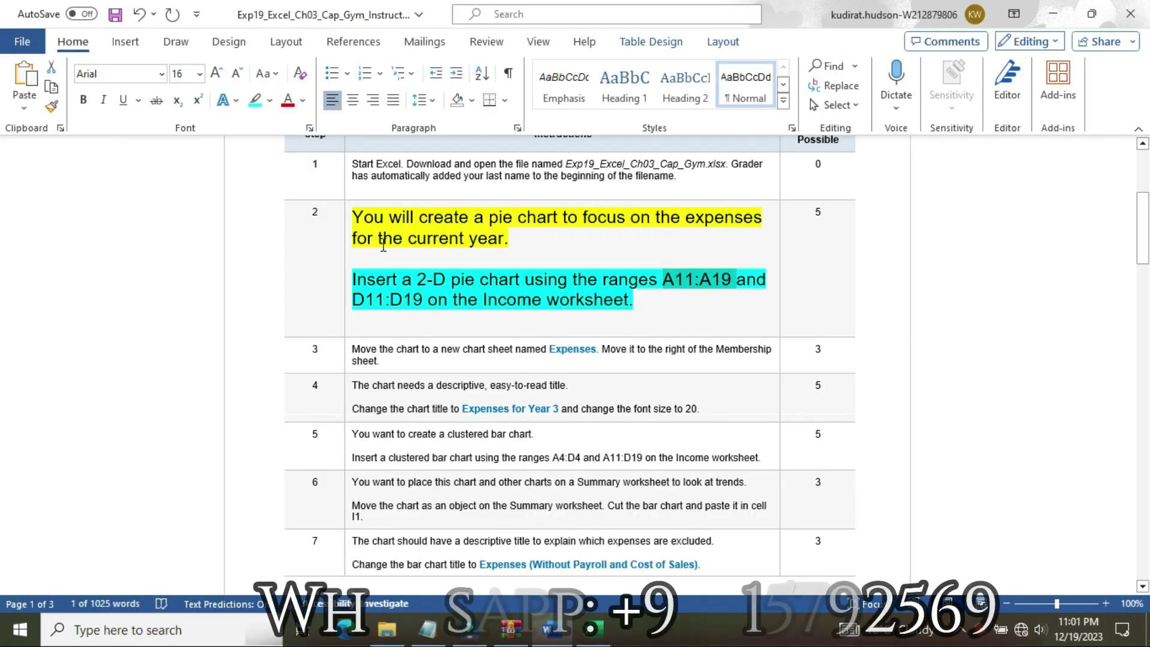
left_click(346, 233)
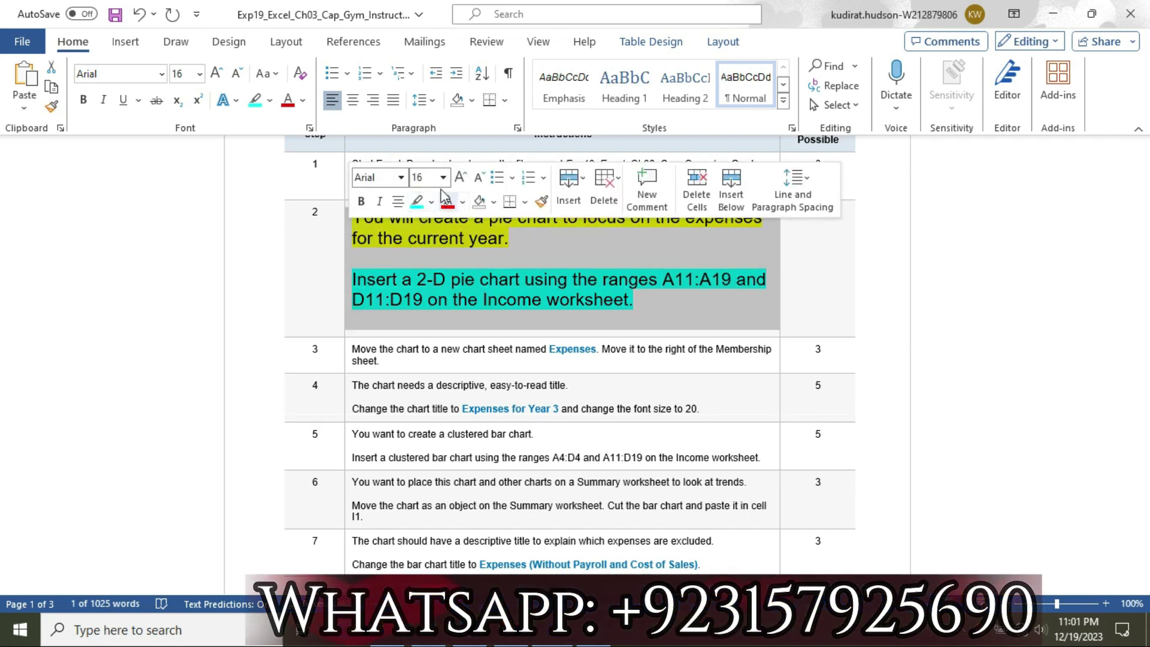
left_click(444, 178)
left_click(426, 213)
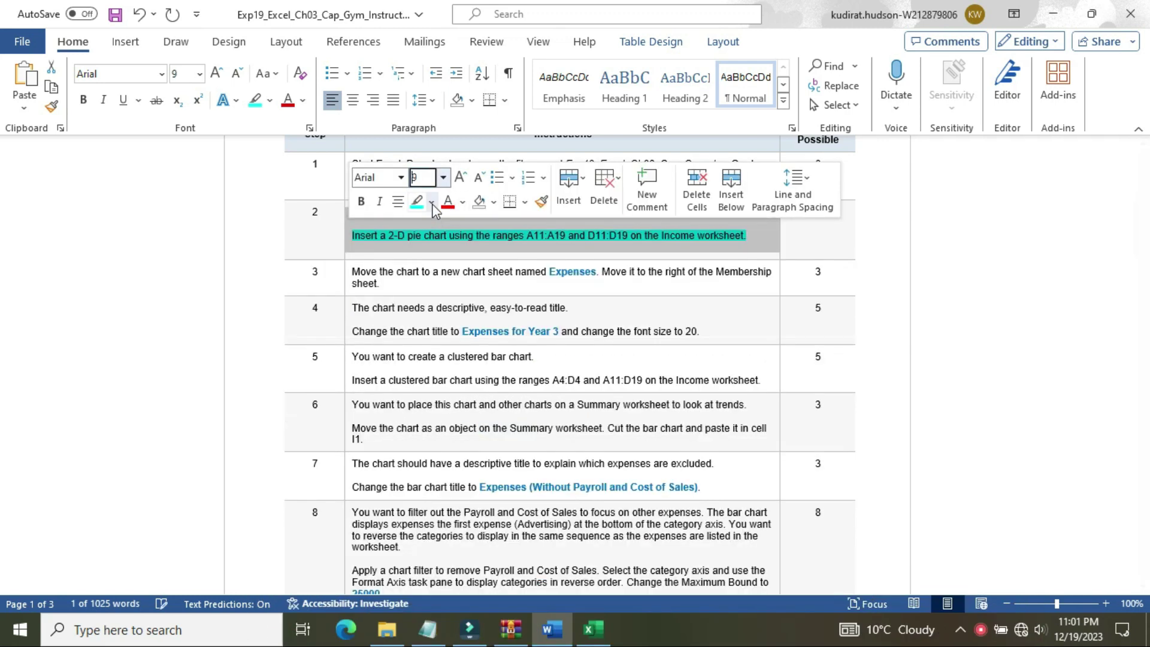
left_click(432, 202)
left_click(459, 339)
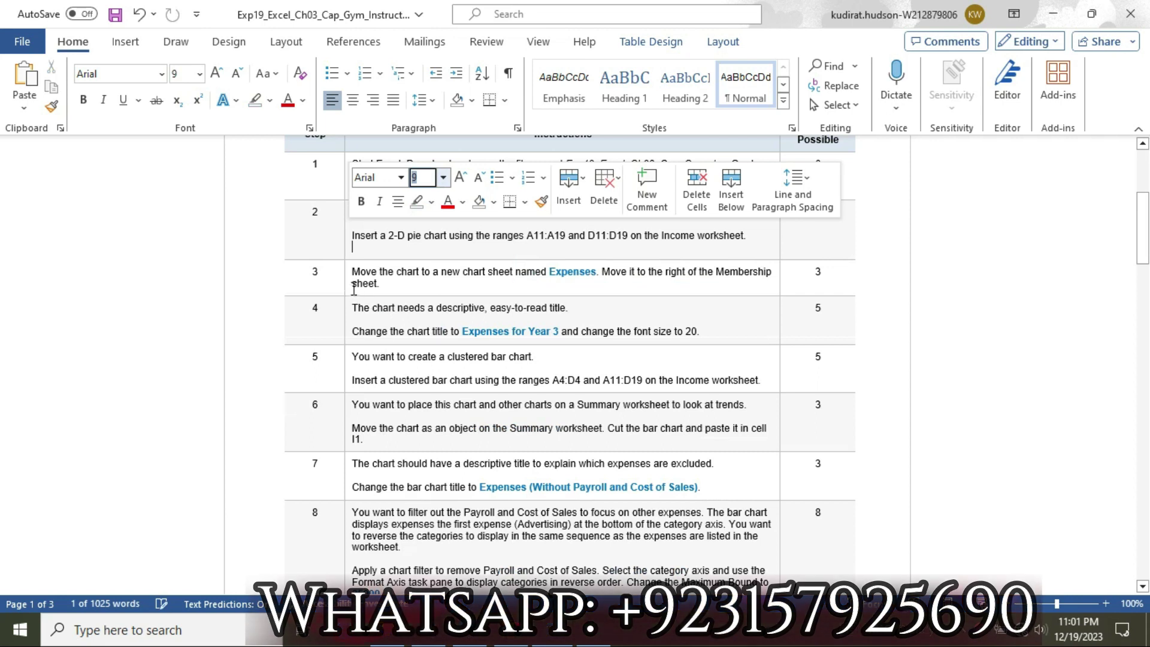
- Enlarge the step 3 instruction text to font size 16 and highlight it in yellow
left_click(343, 287)
left_click(439, 232)
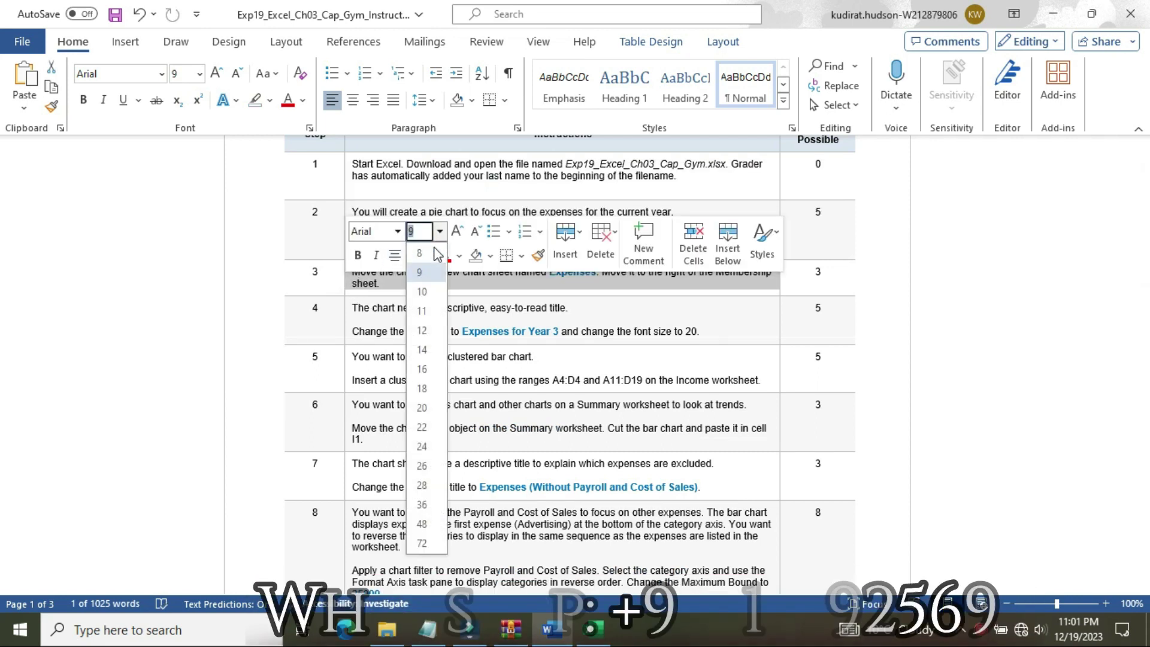
left_click(422, 370)
left_click(428, 256)
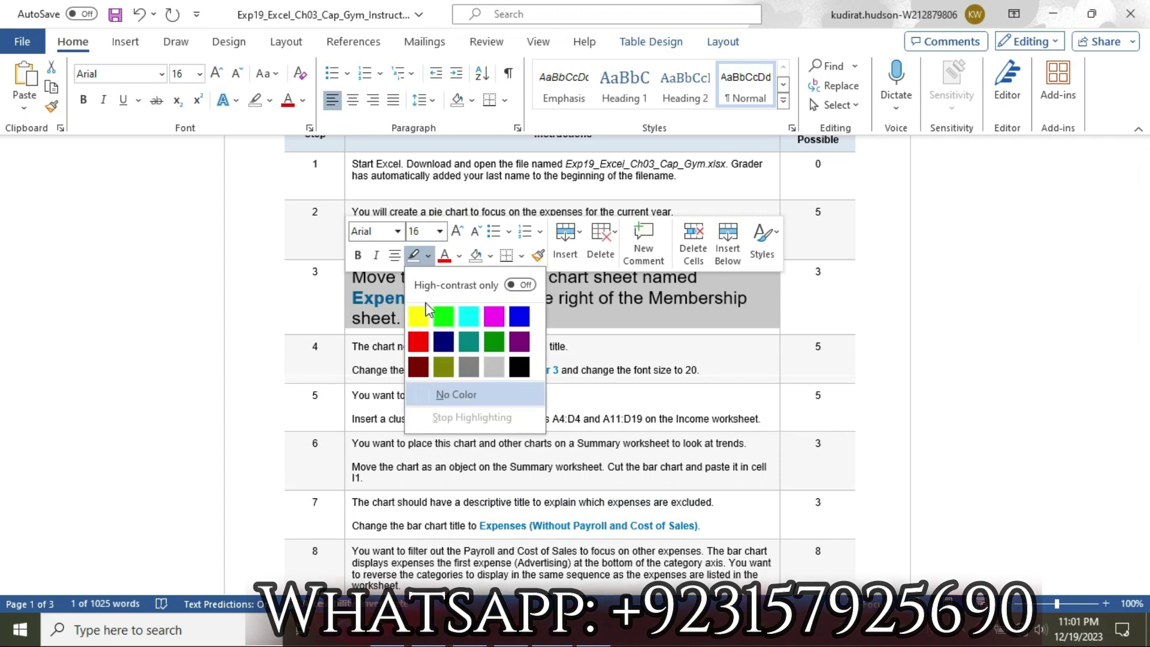
left_click(422, 314)
- Read the first sentence of step 3 and move the pie chart in Excel to a new chart sheet named Expenses
left_click(386, 279)
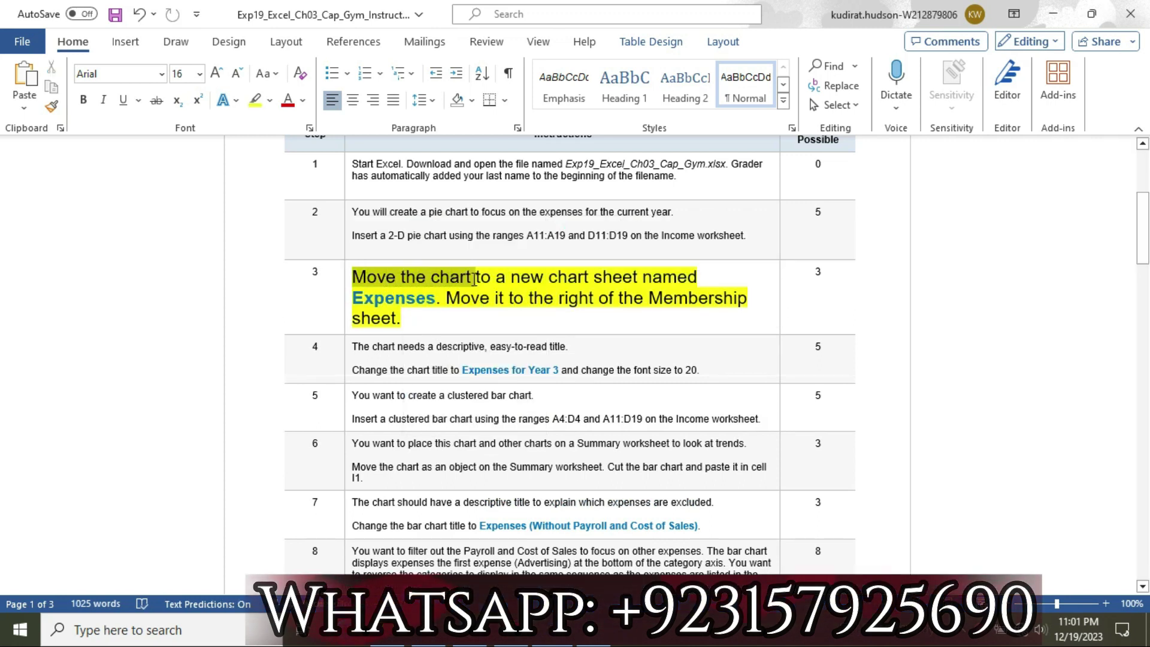
left_click_drag(474, 279, 509, 274)
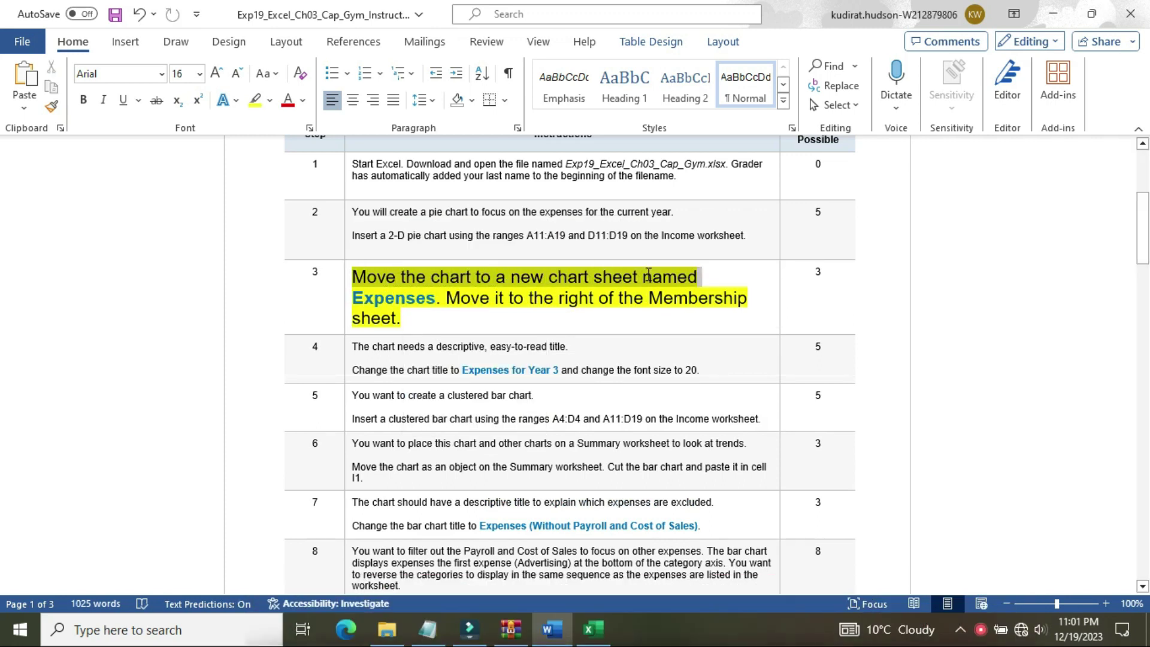
left_click_drag(648, 275, 649, 275)
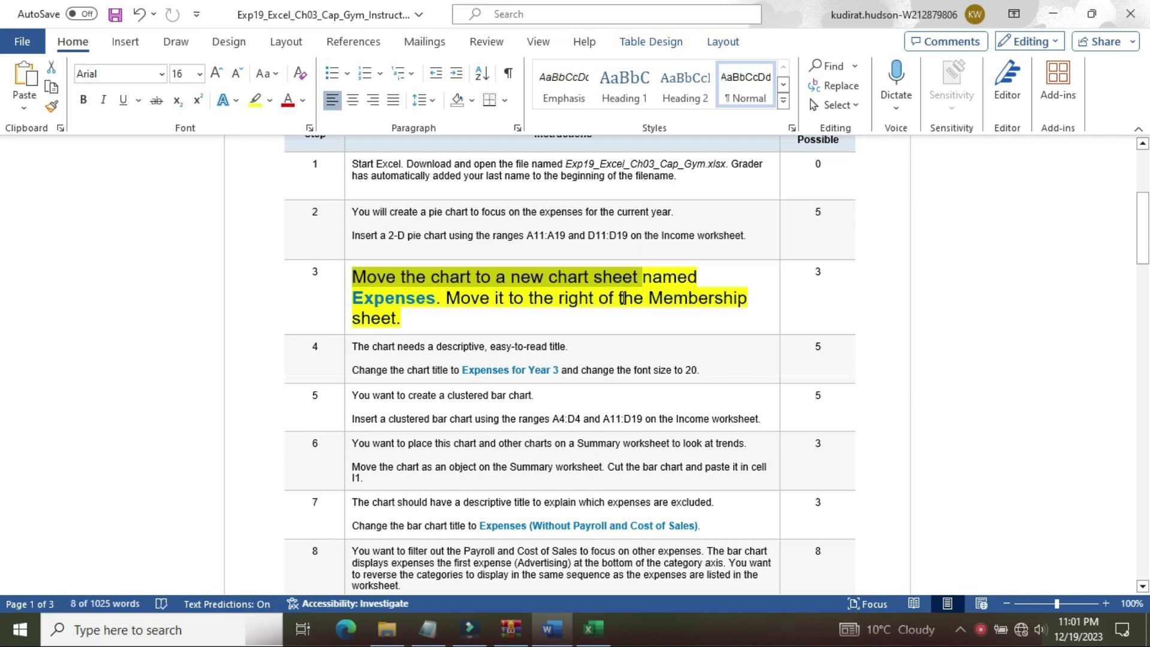
left_click_drag(357, 298, 434, 305)
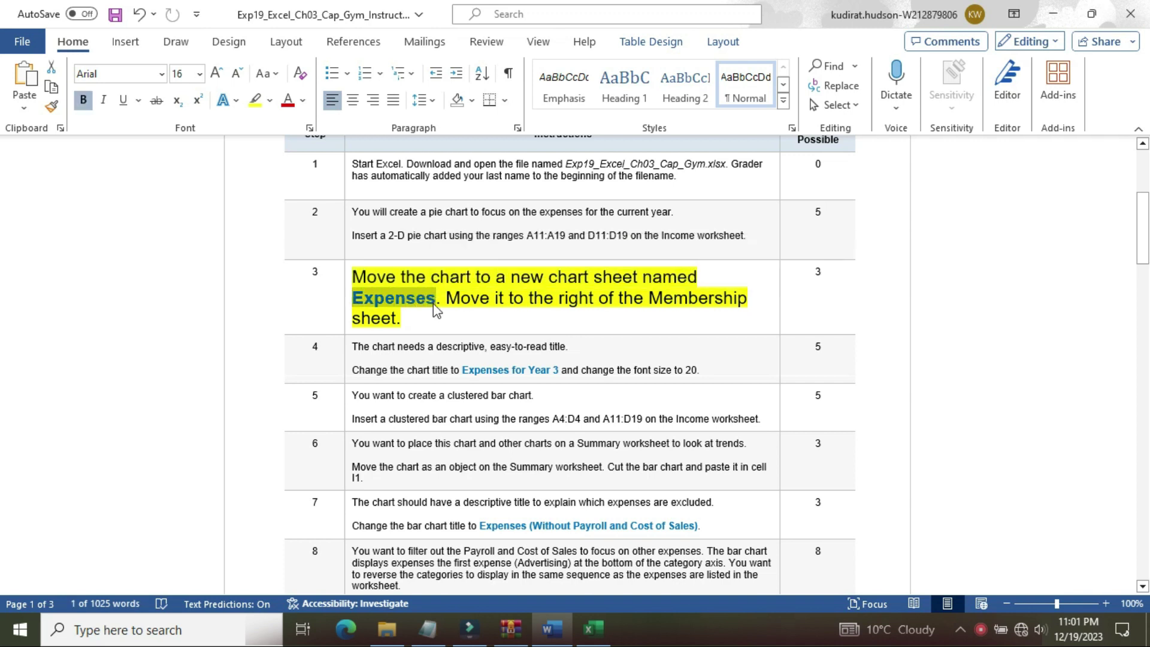
left_click(590, 630)
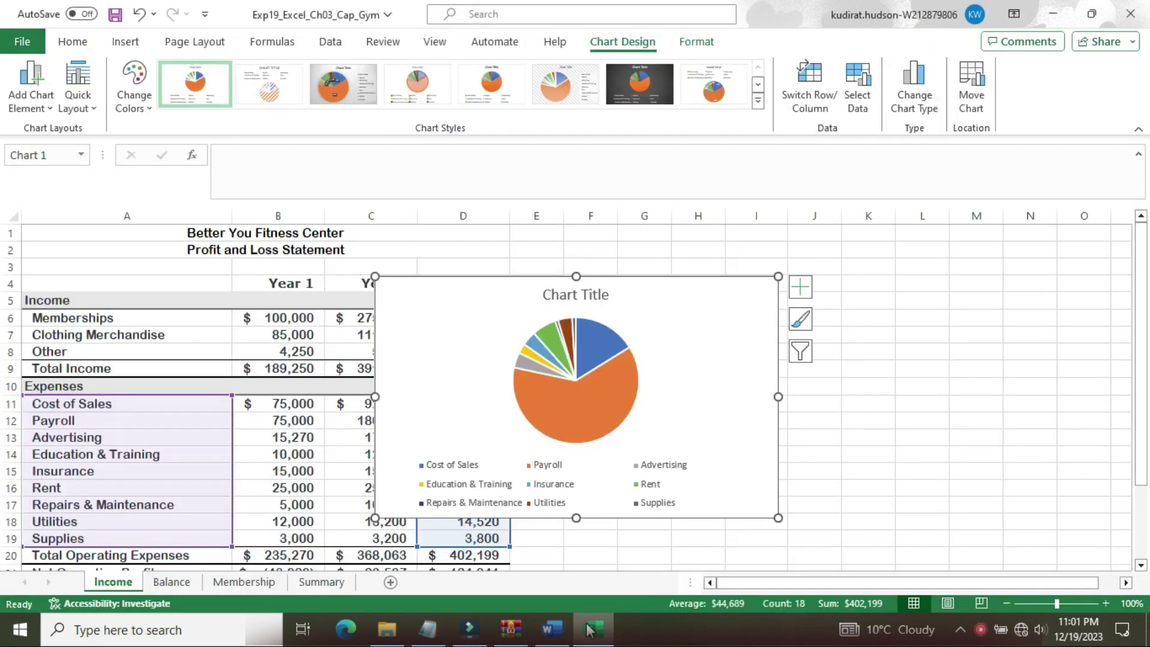
left_click(973, 101)
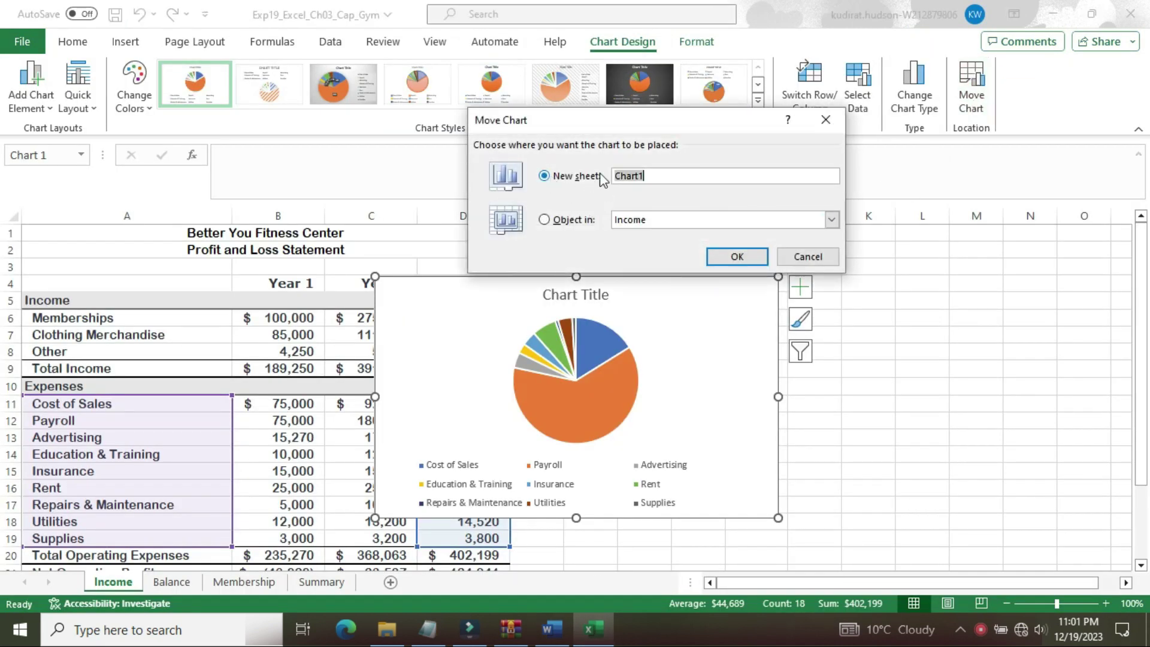
left_click(724, 256)
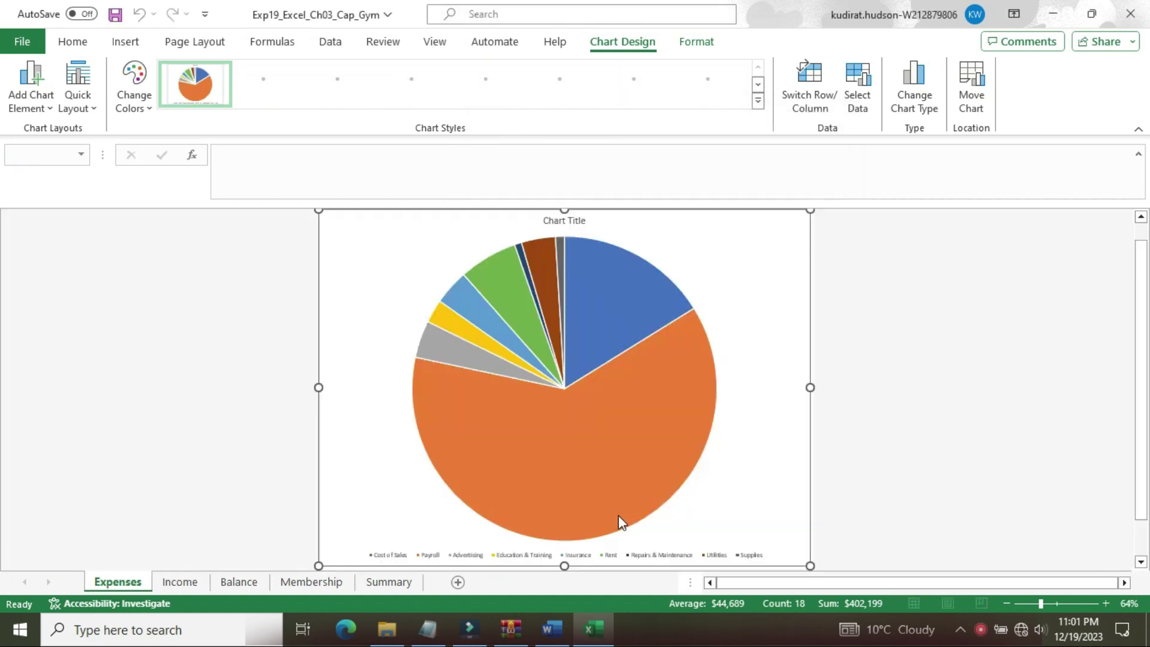
- Check the sheet placement in step 3 in Word and move Excel's Expenses chart sheet between Balance and Membership
left_click(561, 632)
left_click_drag(459, 304, 644, 316)
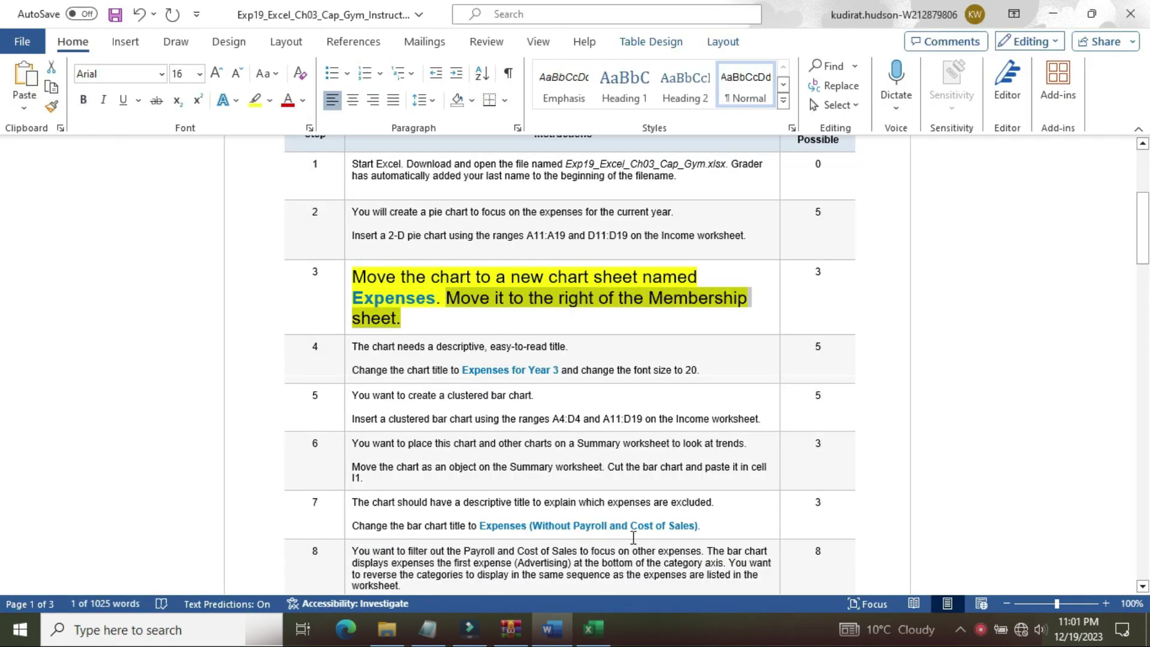
left_click(593, 629)
left_click_drag(138, 584, 270, 585)
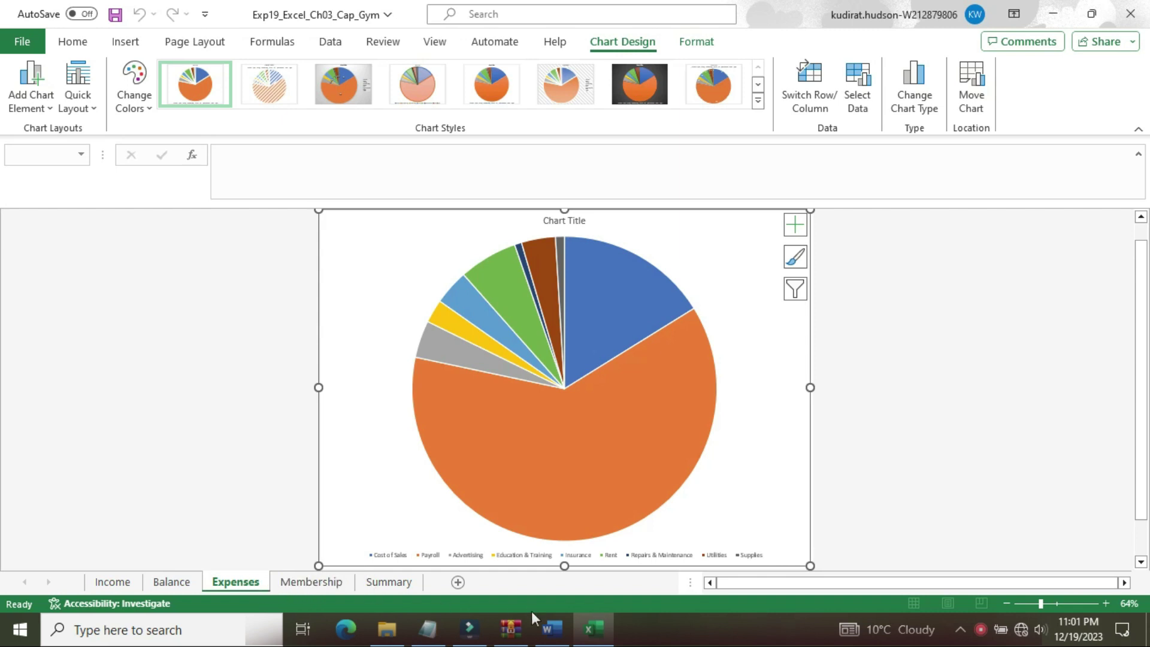
- Back in Word, reset the step 3 instruction text to font size 9 with no highlight color
left_click(550, 628)
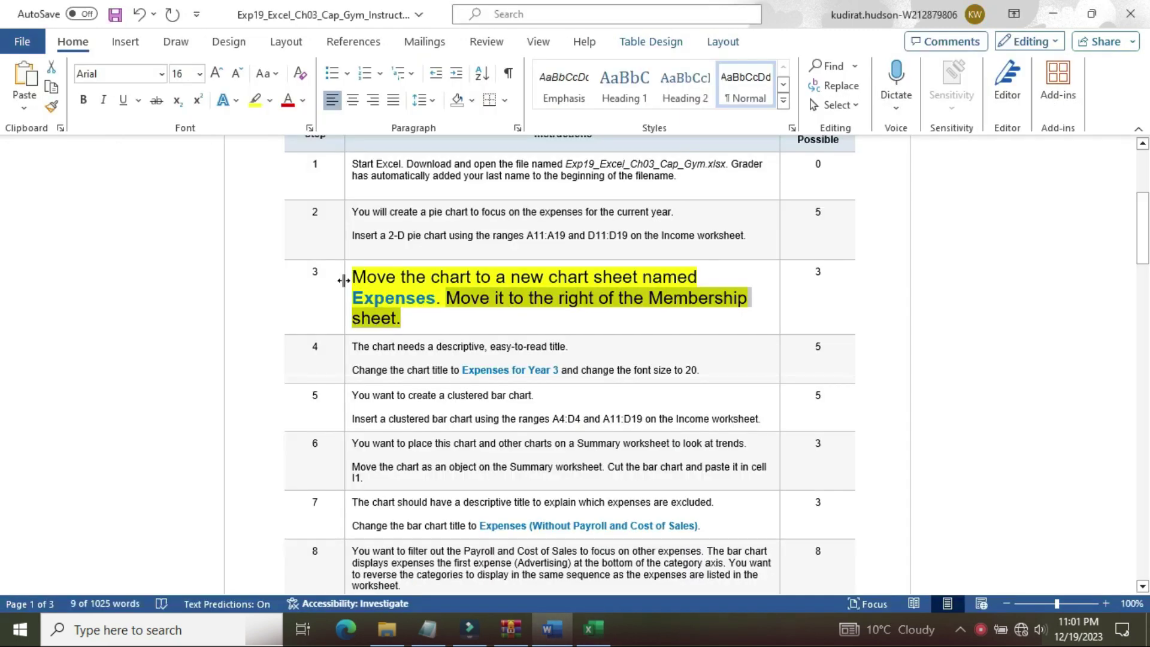
left_click(343, 280)
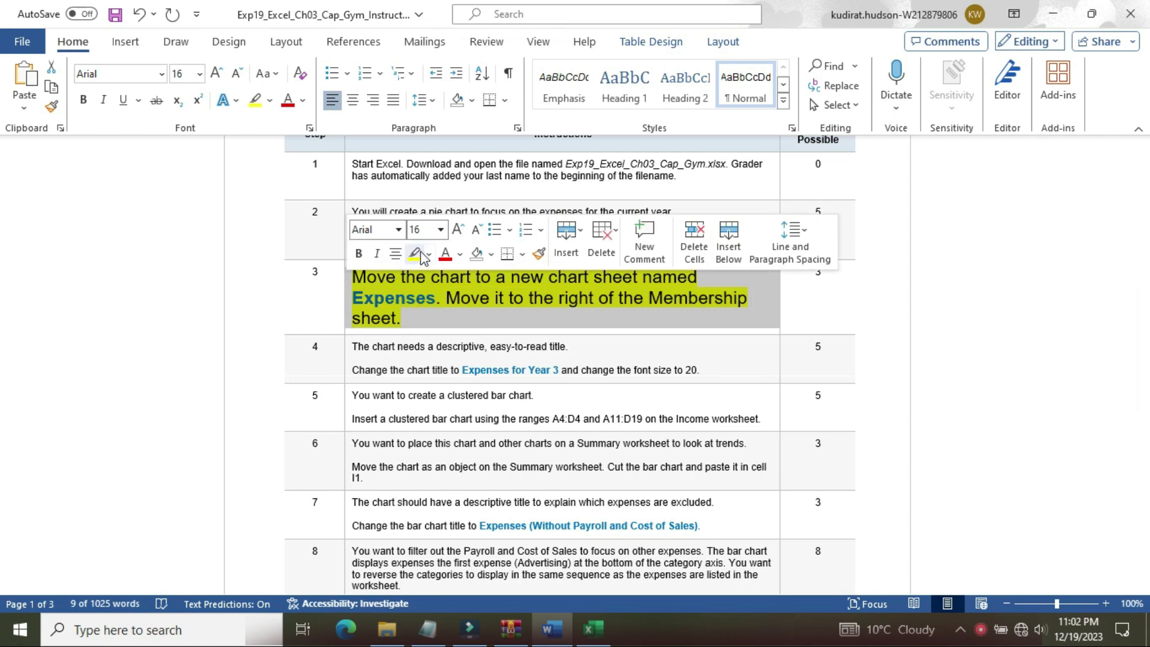
left_click(440, 230)
left_click(433, 267)
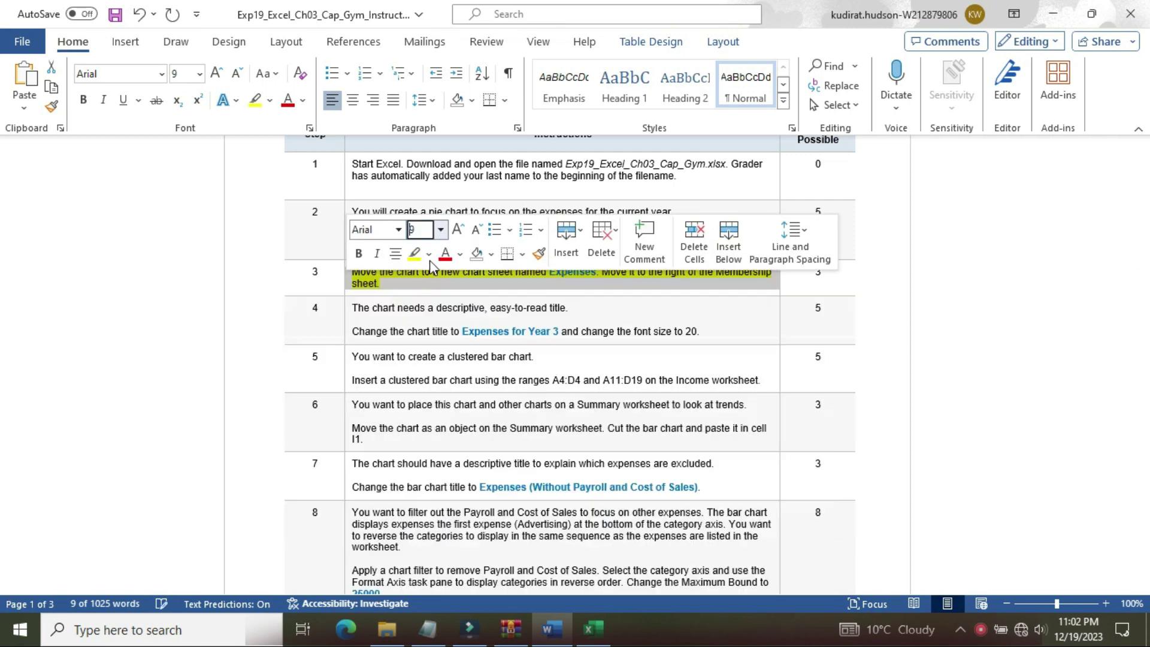
left_click(429, 253)
left_click(456, 393)
left_click(754, 358)
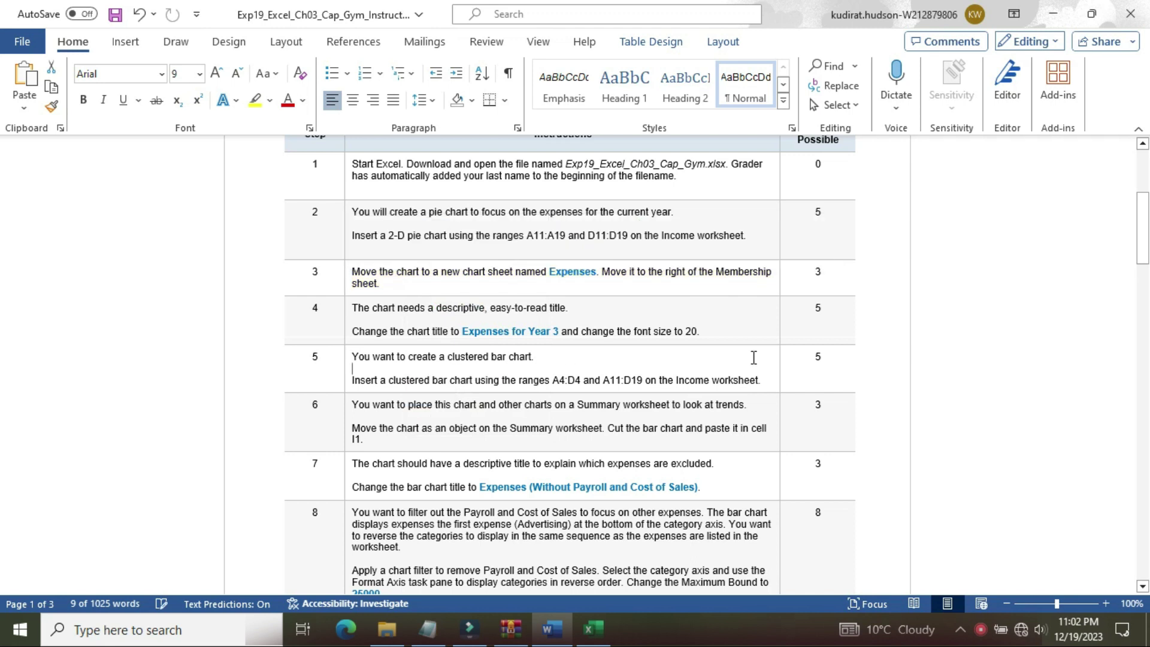
- Enlarge the step 4 instruction text to font size 16 and highlight it in yellow
left_click_drag(1145, 237, 1148, 258)
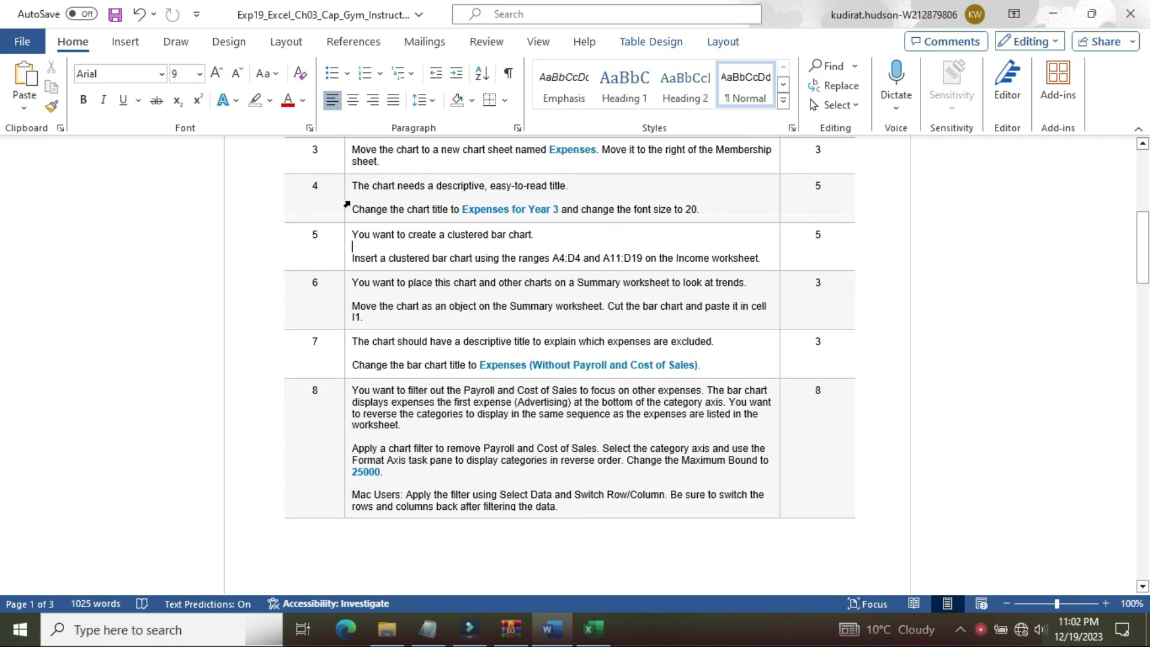
left_click(347, 204)
left_click(440, 148)
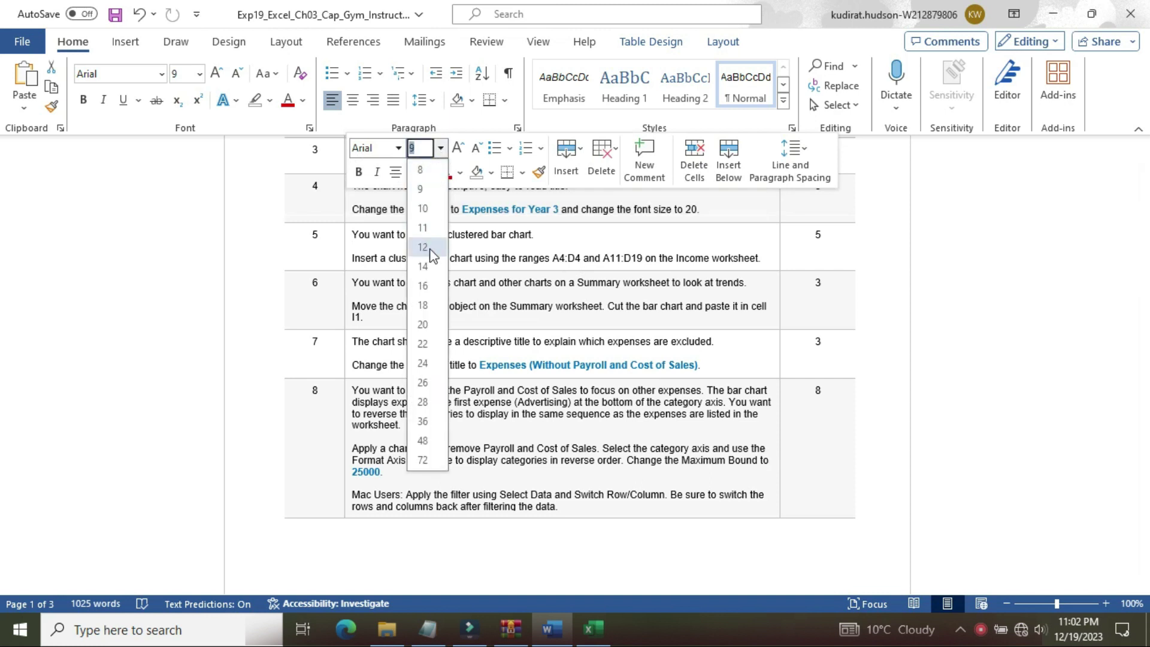
left_click(432, 287)
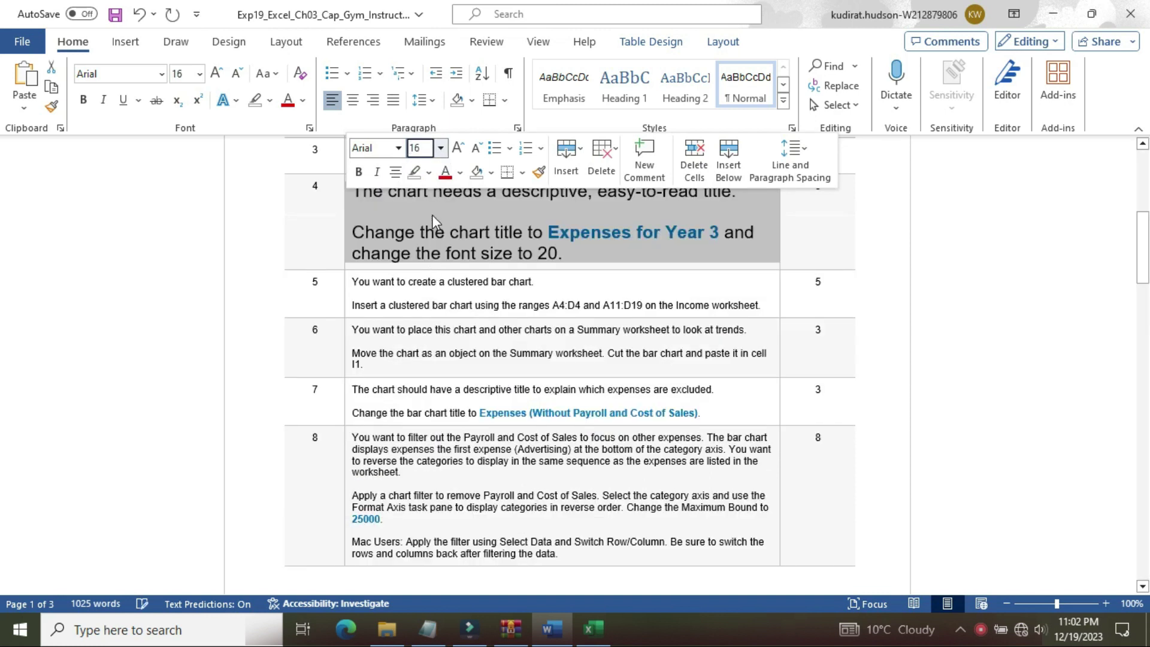
left_click(429, 173)
left_click(419, 232)
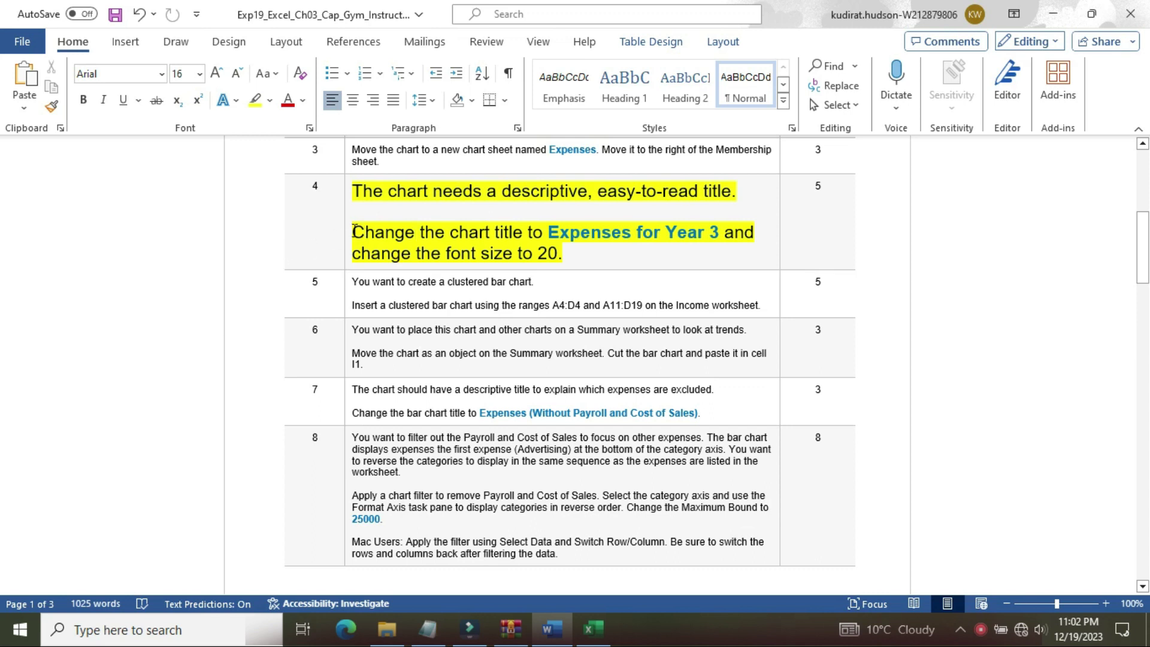
- Change the highlighting of step 4's second paragraph, about the chart title and font size, to turquoise
left_click_drag(355, 232, 573, 258)
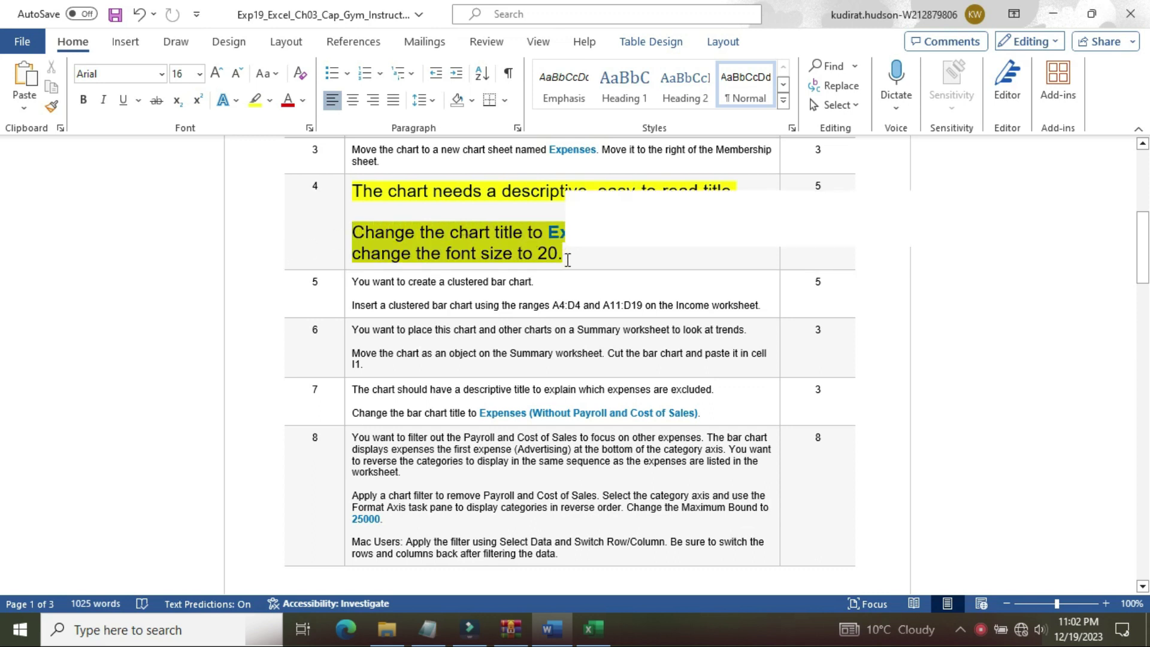
left_click(648, 231)
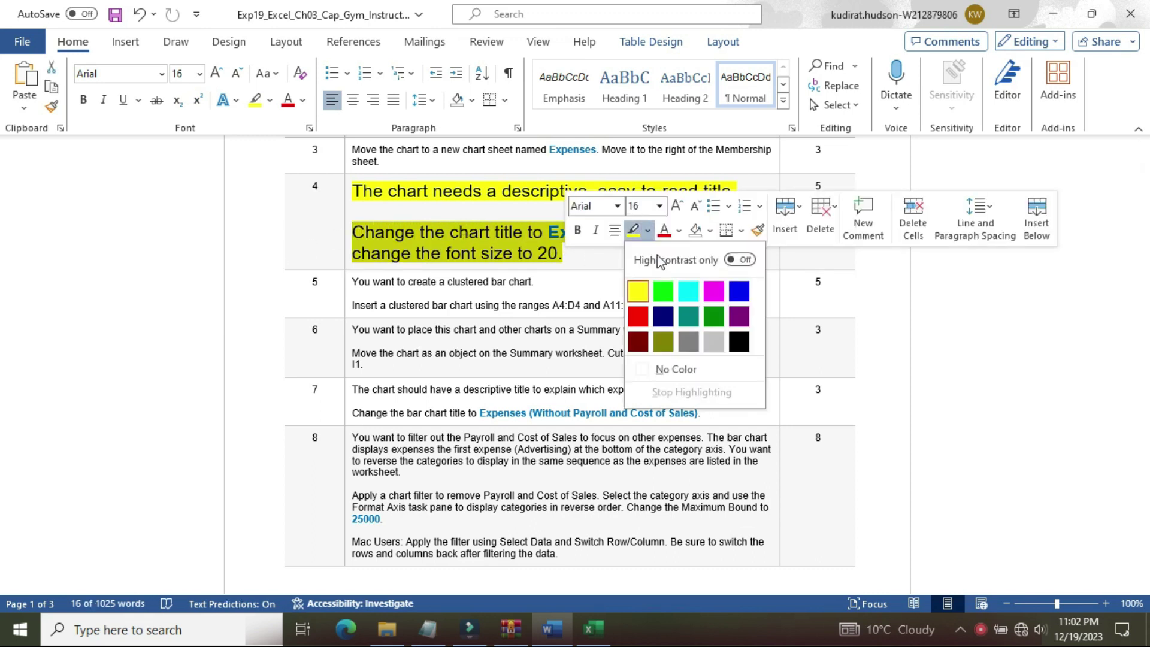
left_click(689, 292)
left_click(375, 231)
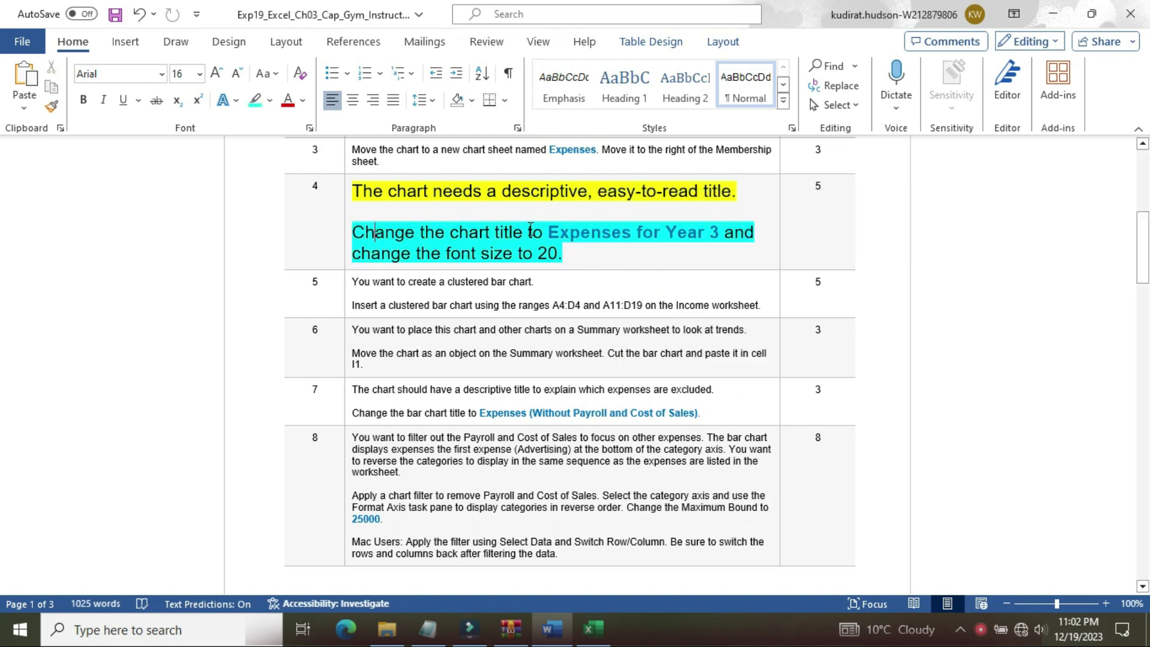
- Check the title wording in step 4 in Word, then retitle the pie chart on Excel's Expenses sheet as "Expenses of Year 3"
left_click_drag(378, 231, 724, 234)
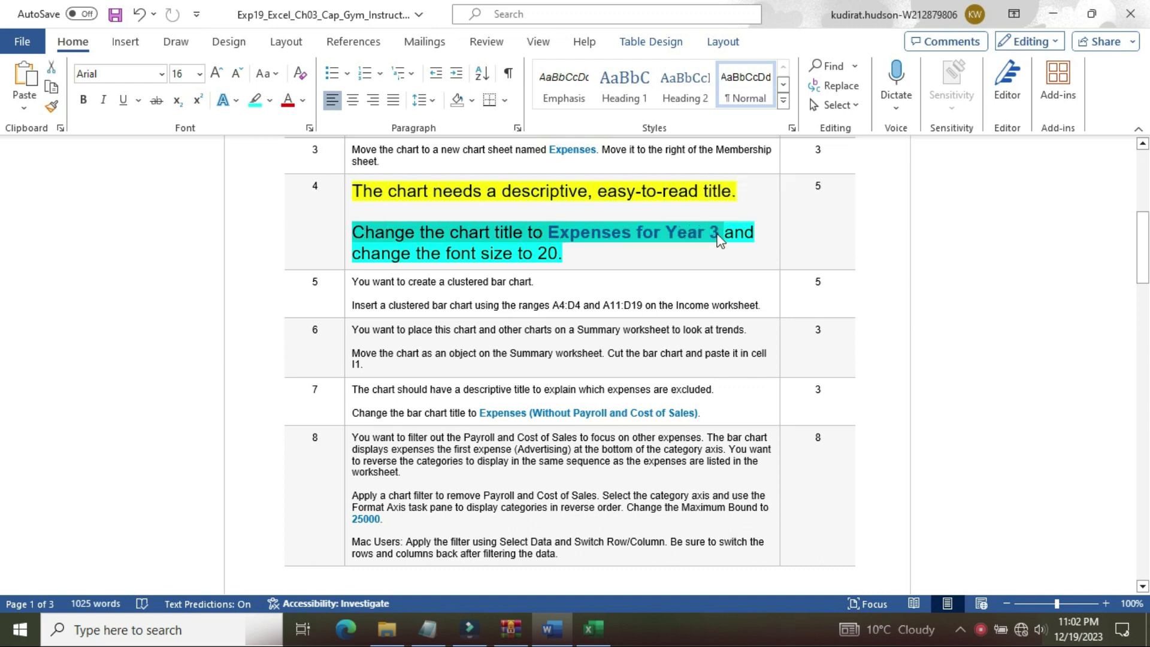
mouse_move(595, 636)
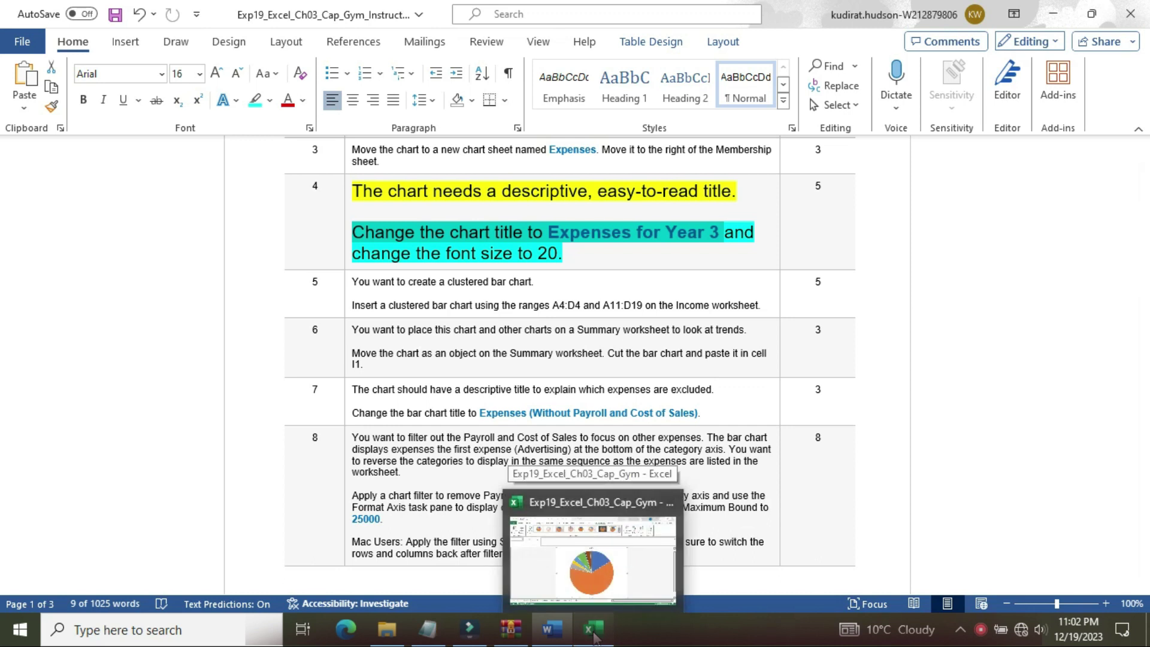
left_click(594, 637)
left_click(572, 227)
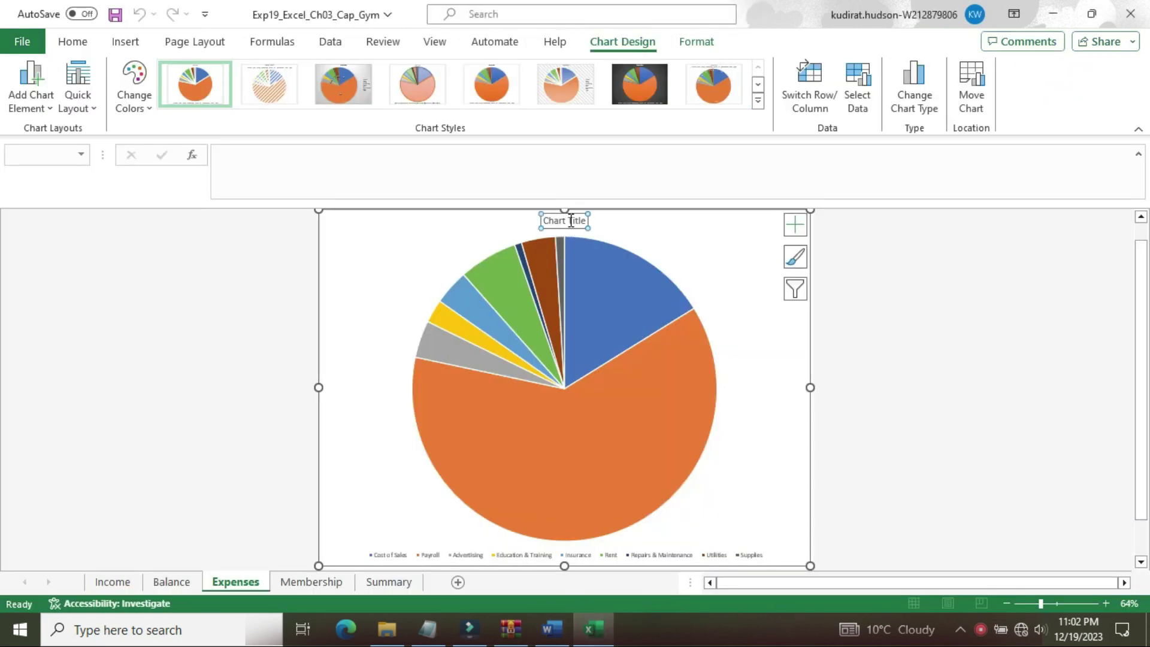
left_click(586, 221)
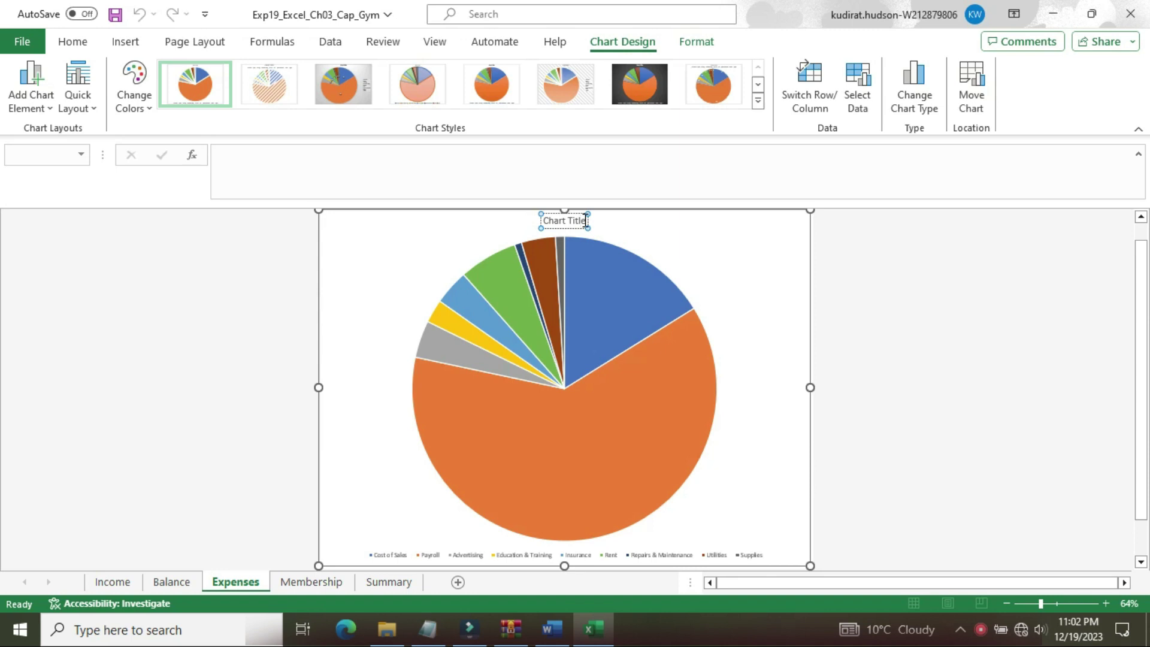
key("ctrl+a")
key("BackSpace")
type("Exp")
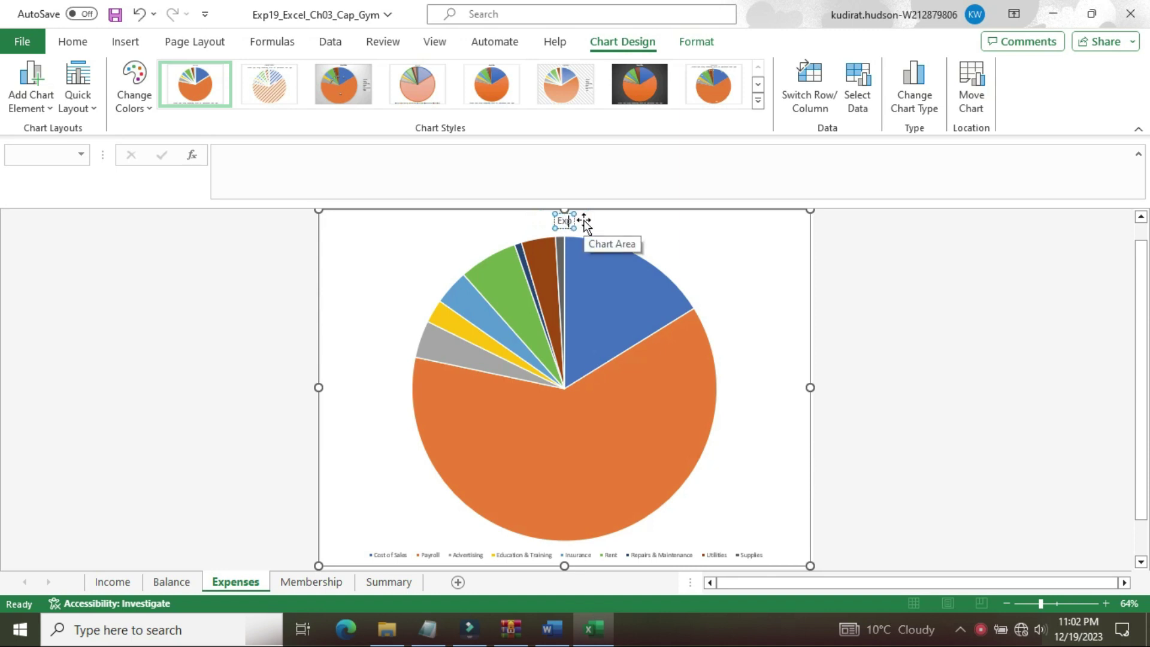
type("enses")
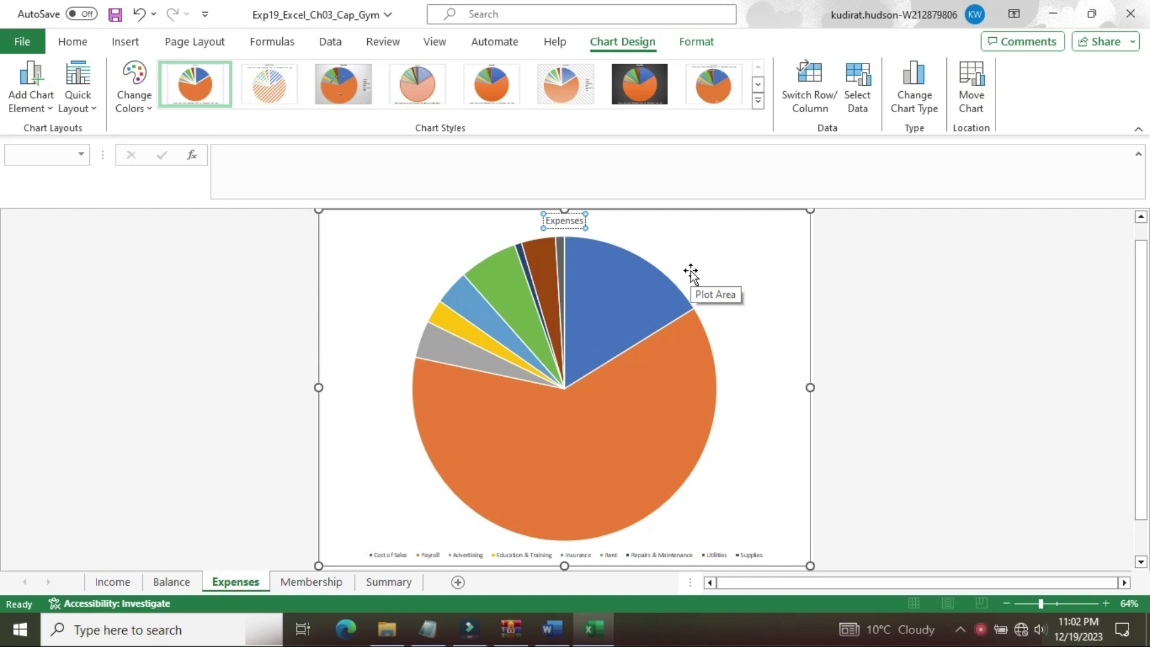
type("of")
mouse_move(551, 630)
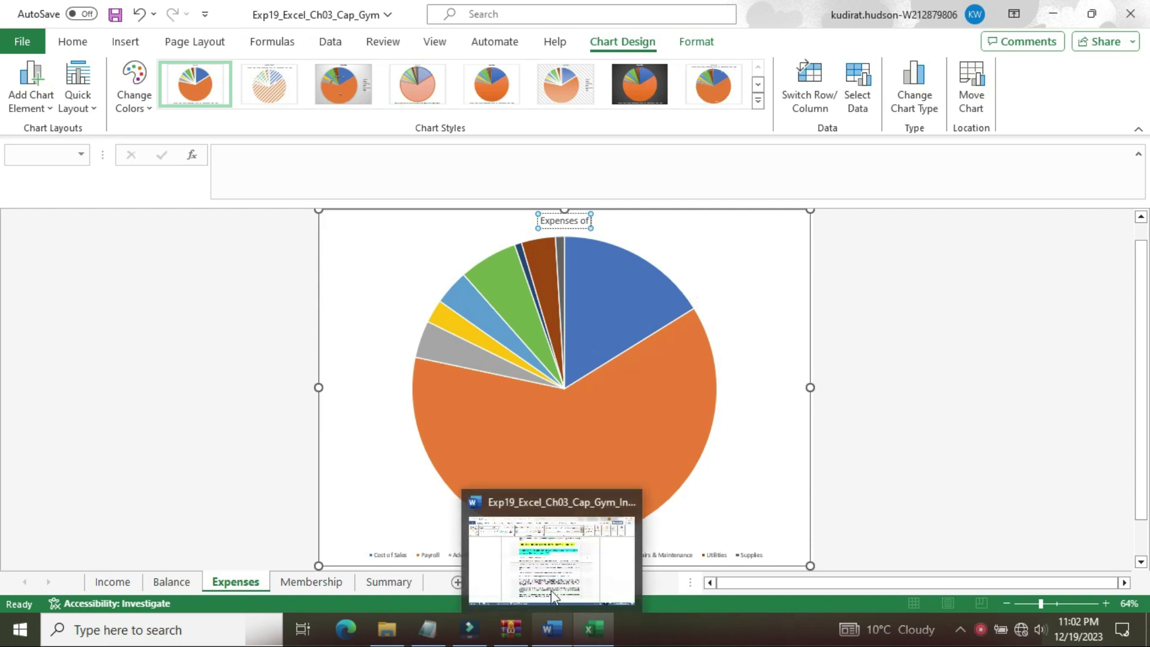
mouse_move(549, 593)
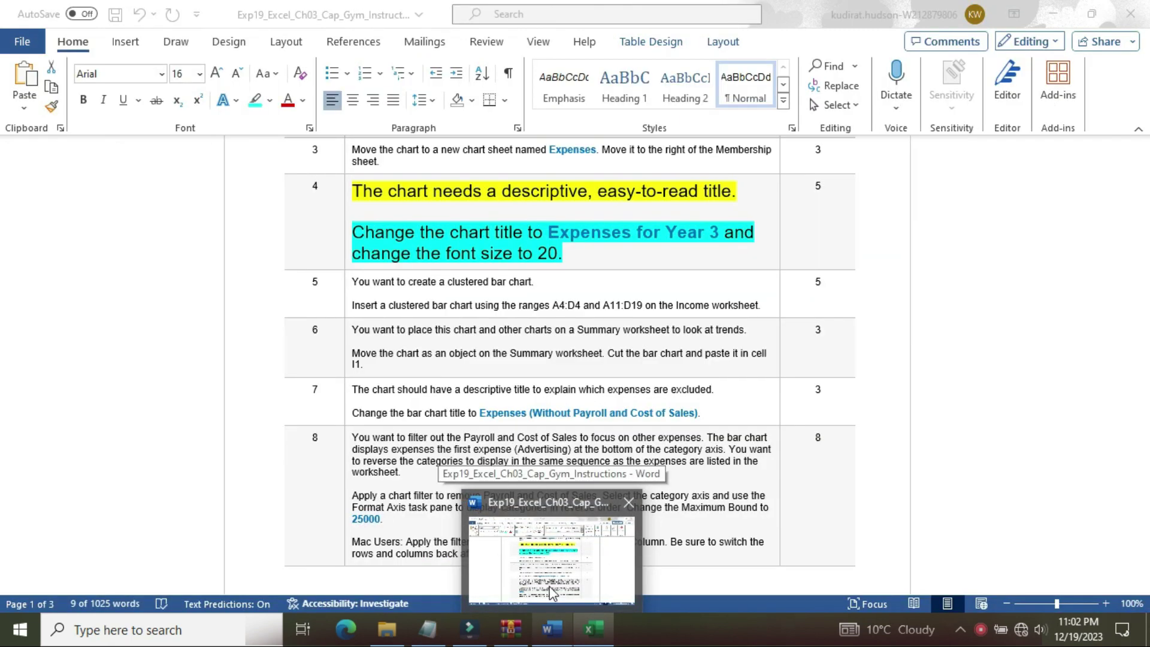
type("Ye")
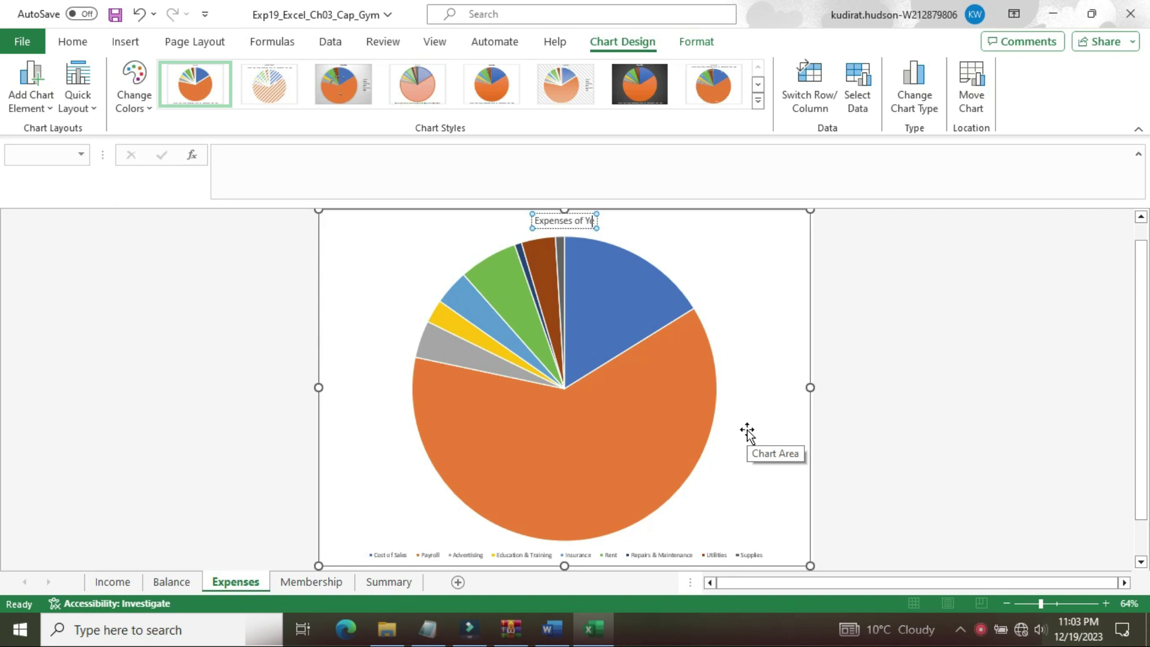
type("ar 3")
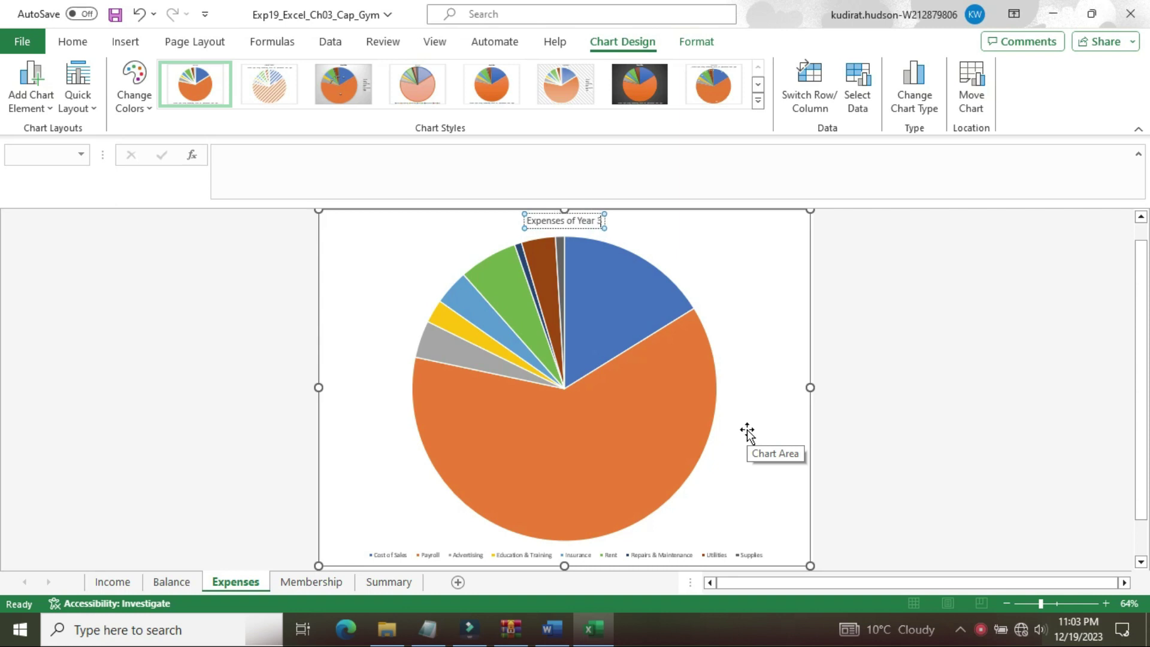
left_click(729, 295)
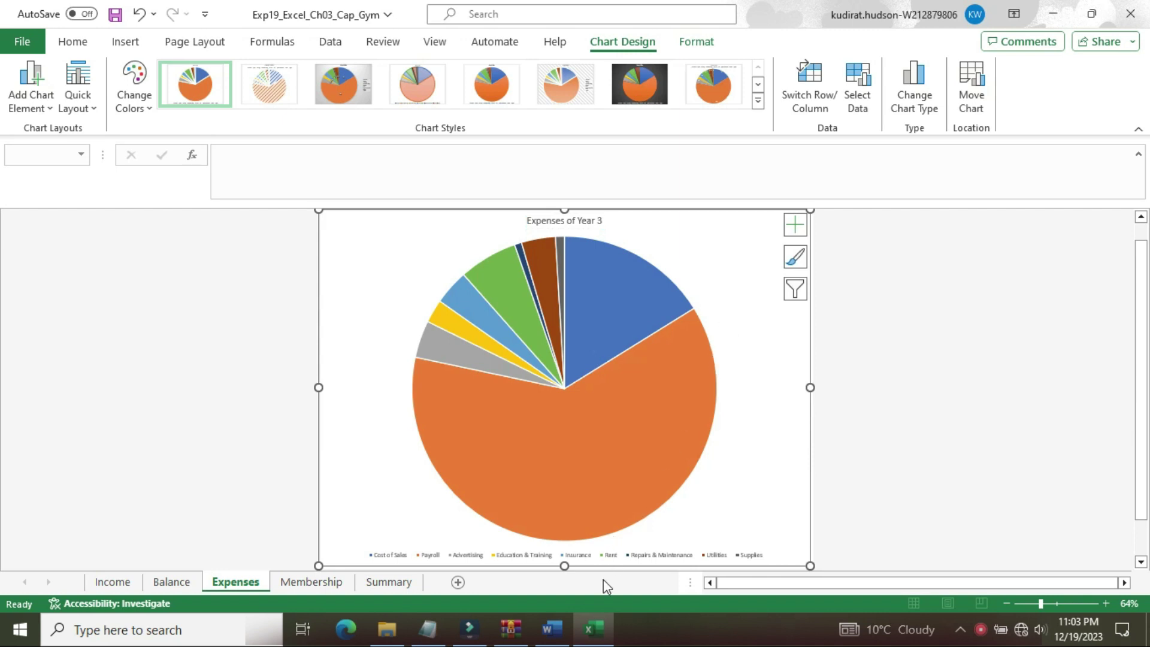
- Check the font size required in step 4 in Word and set Excel's pie chart title to font size 20
left_click(556, 635)
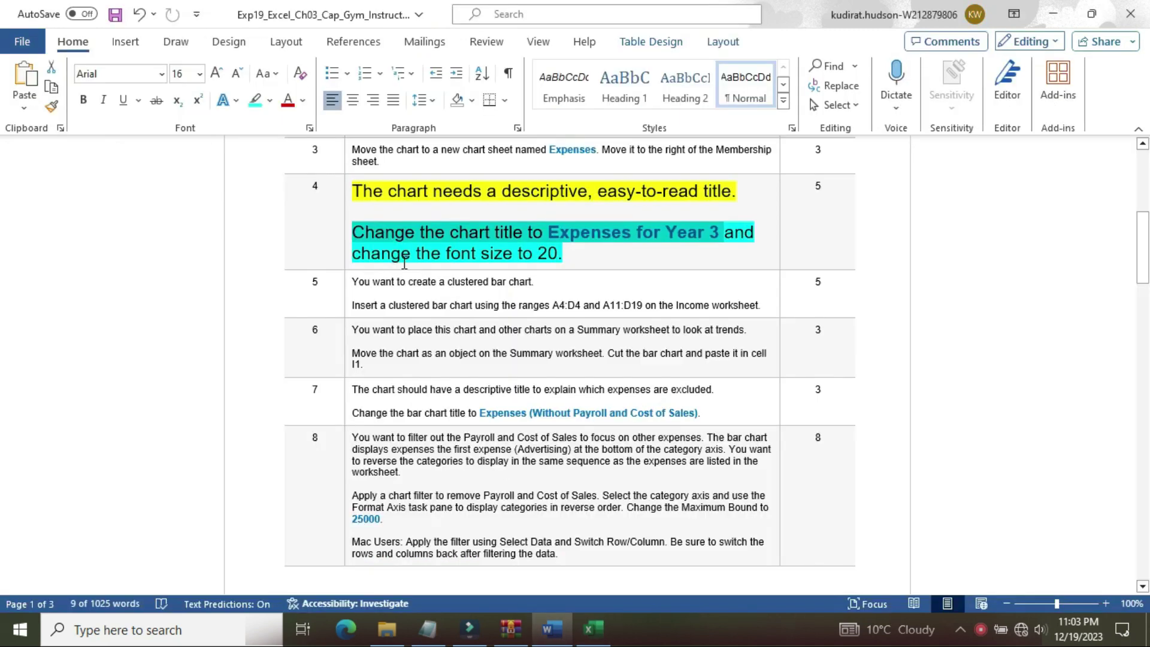
left_click_drag(376, 255, 566, 258)
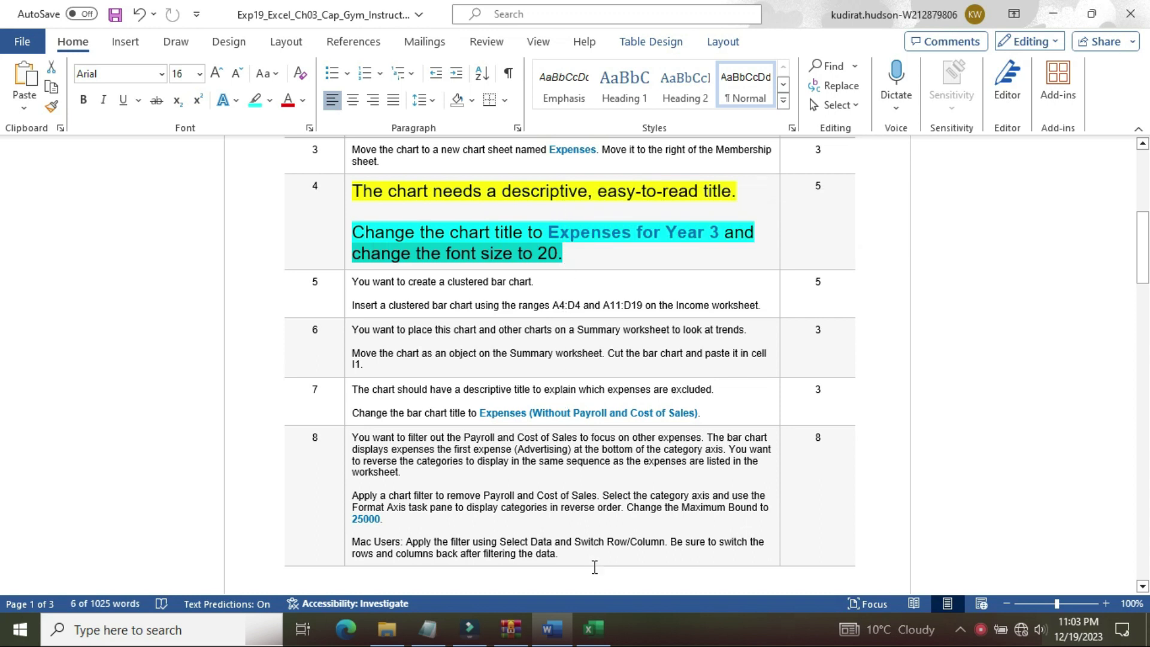
left_click(593, 640)
left_click(548, 223)
right_click(549, 221)
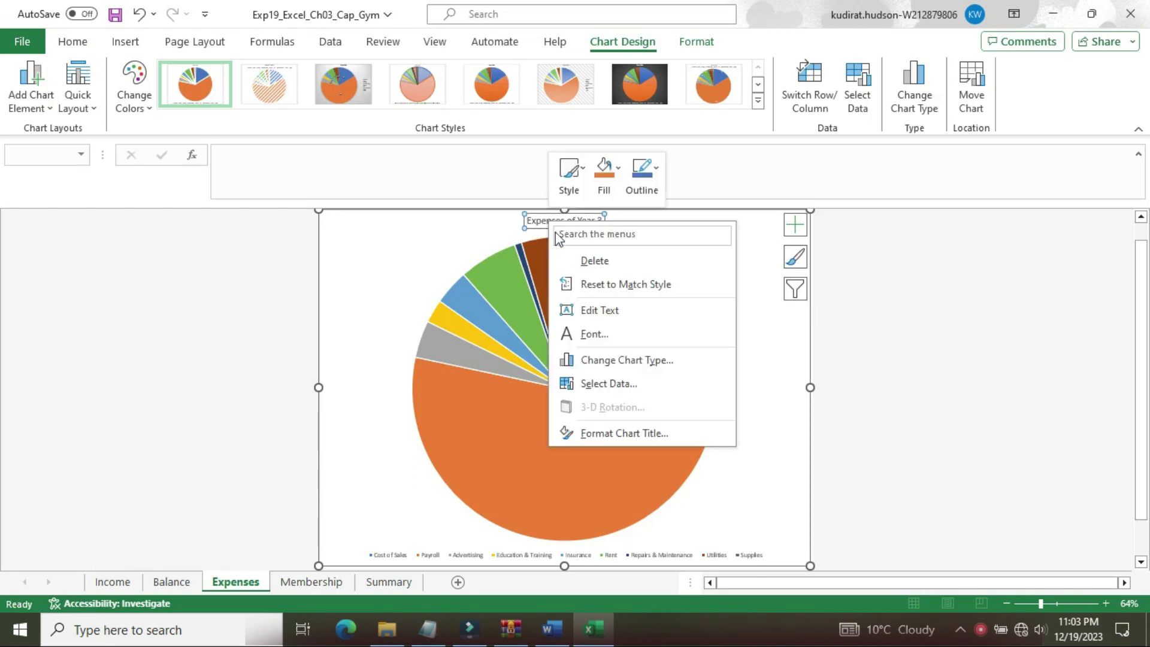
left_click(617, 337)
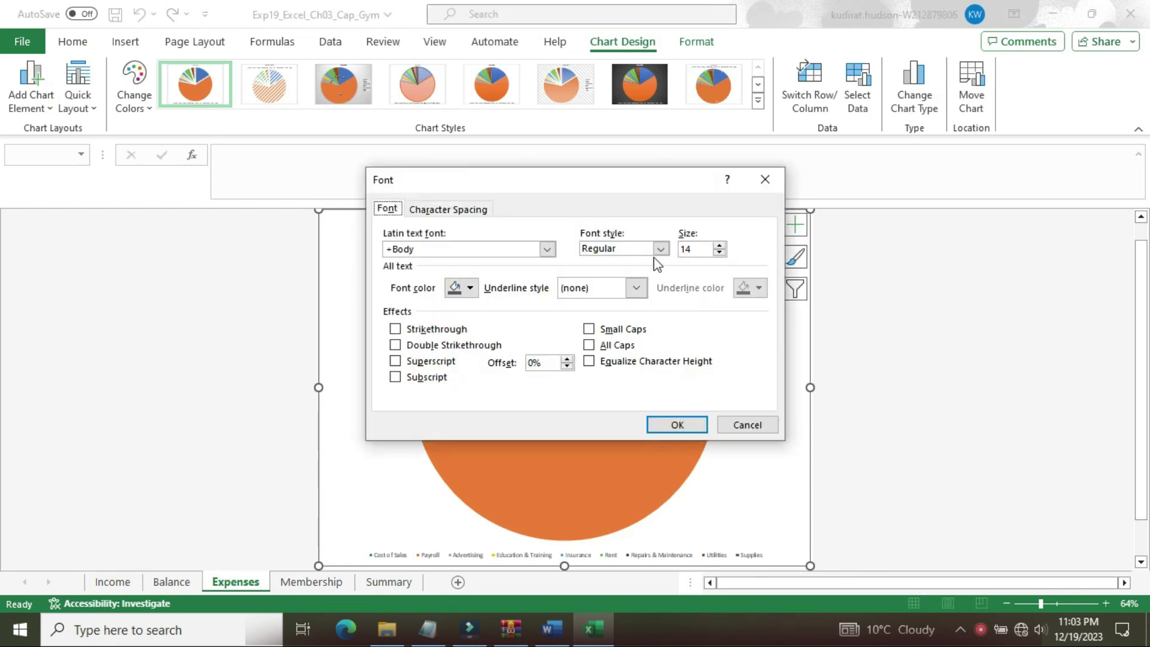
left_click(704, 248)
left_click(674, 425)
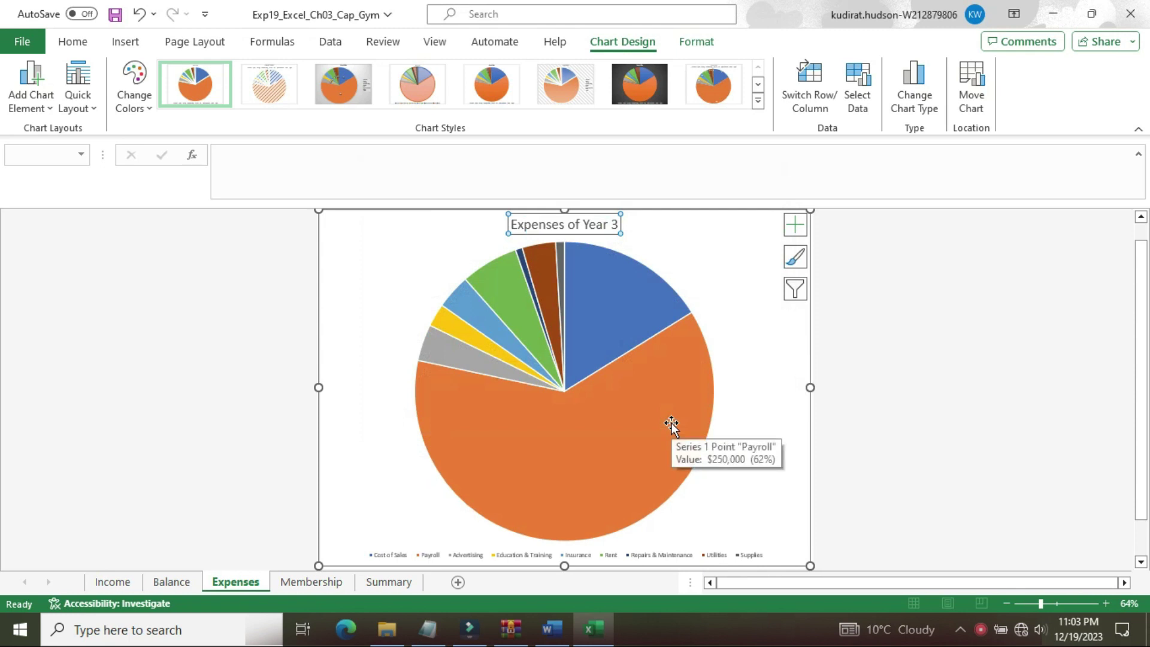
left_click(845, 381)
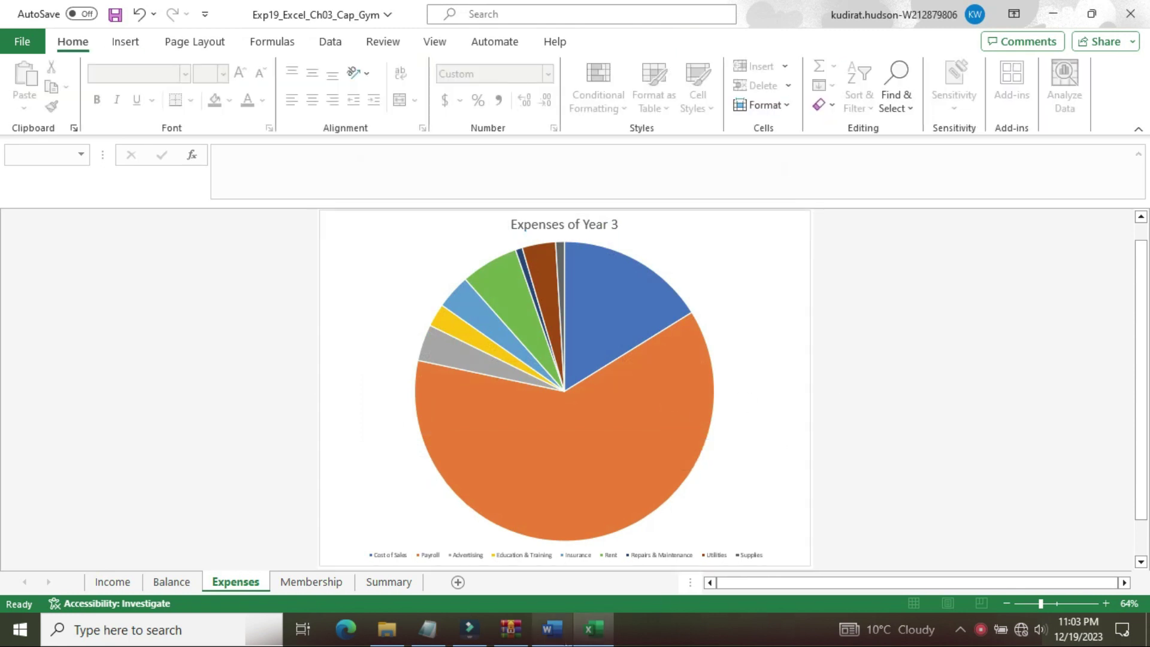
- Back in Word, reset the step 4 instruction text to font size 9 with no highlight color
left_click(552, 629)
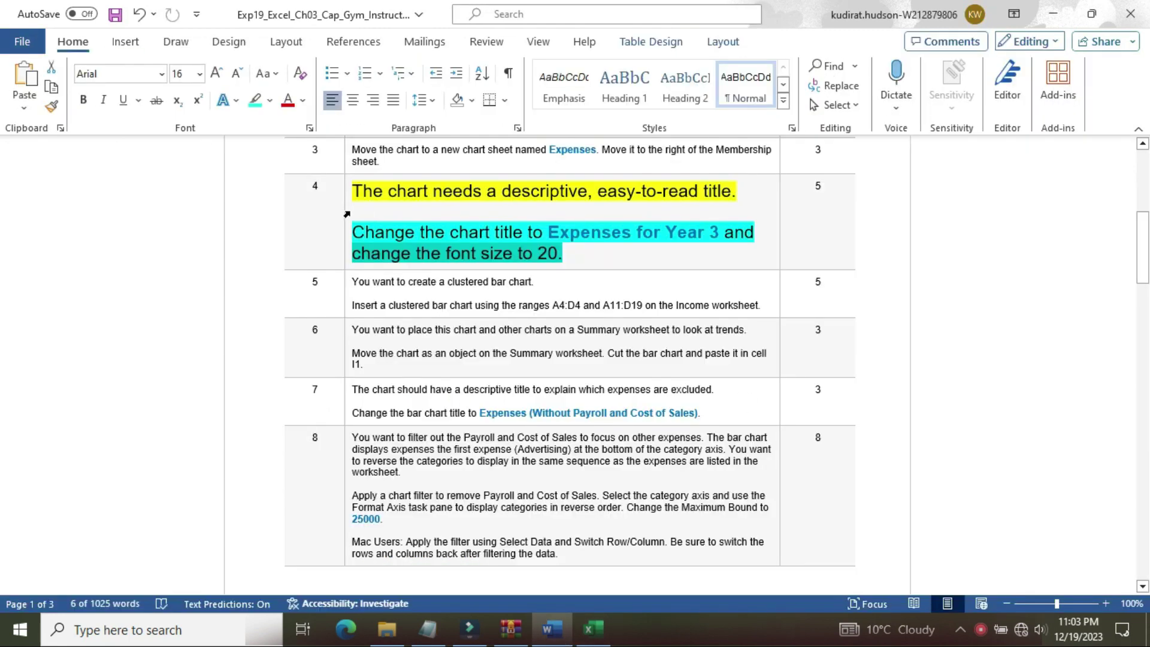
left_click(347, 214)
left_click(442, 157)
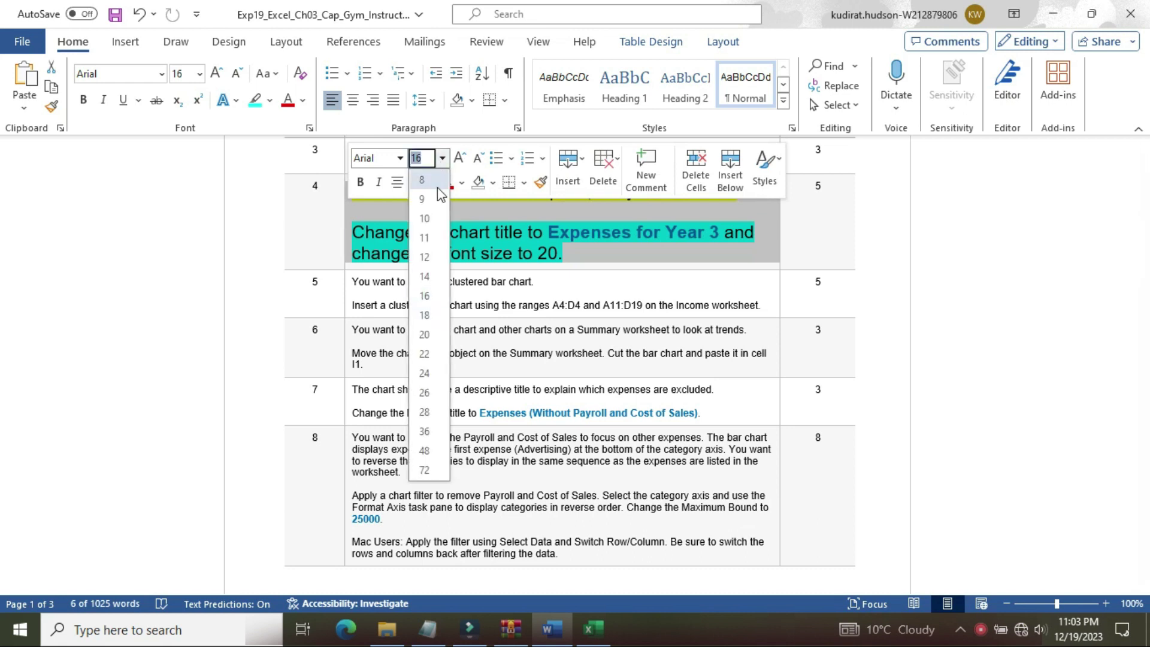
left_click(425, 199)
left_click(431, 183)
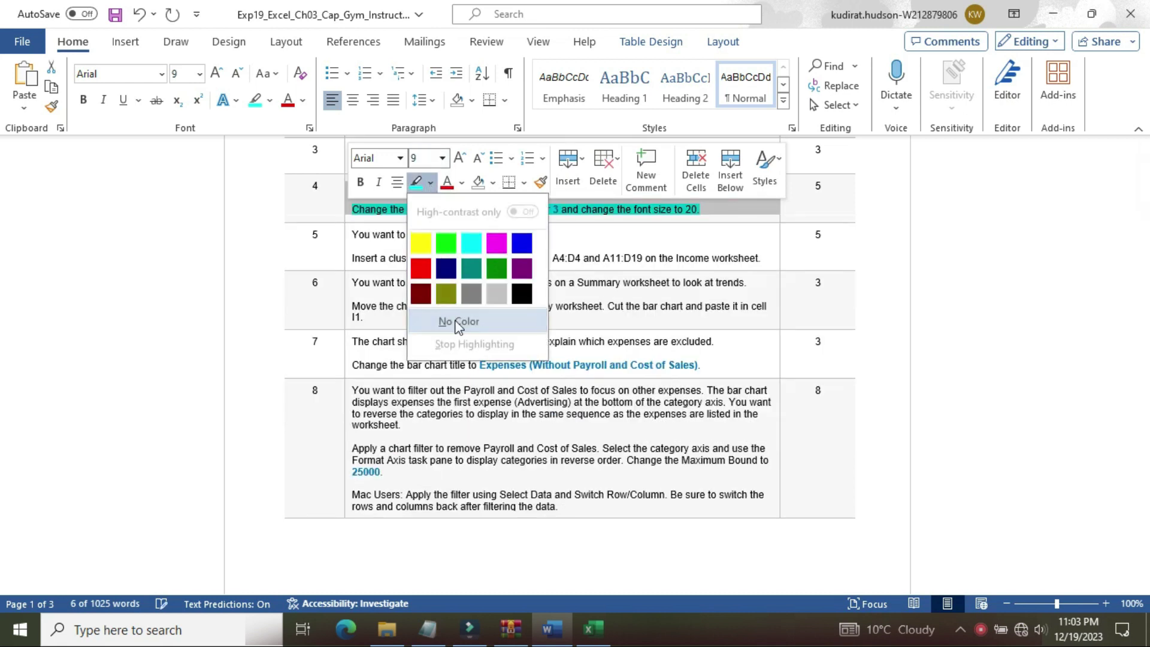
left_click(459, 323)
- Enlarge the step 5 instruction text to font size 16 and highlight it in yellow
left_click(351, 248)
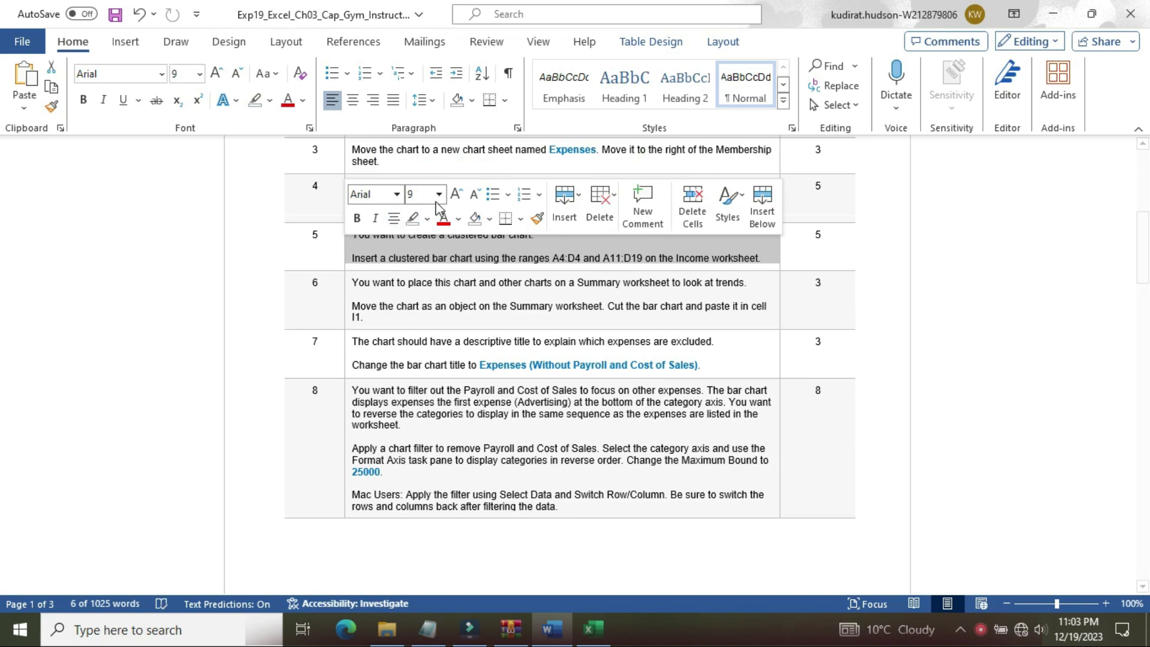
left_click(440, 194)
left_click(422, 332)
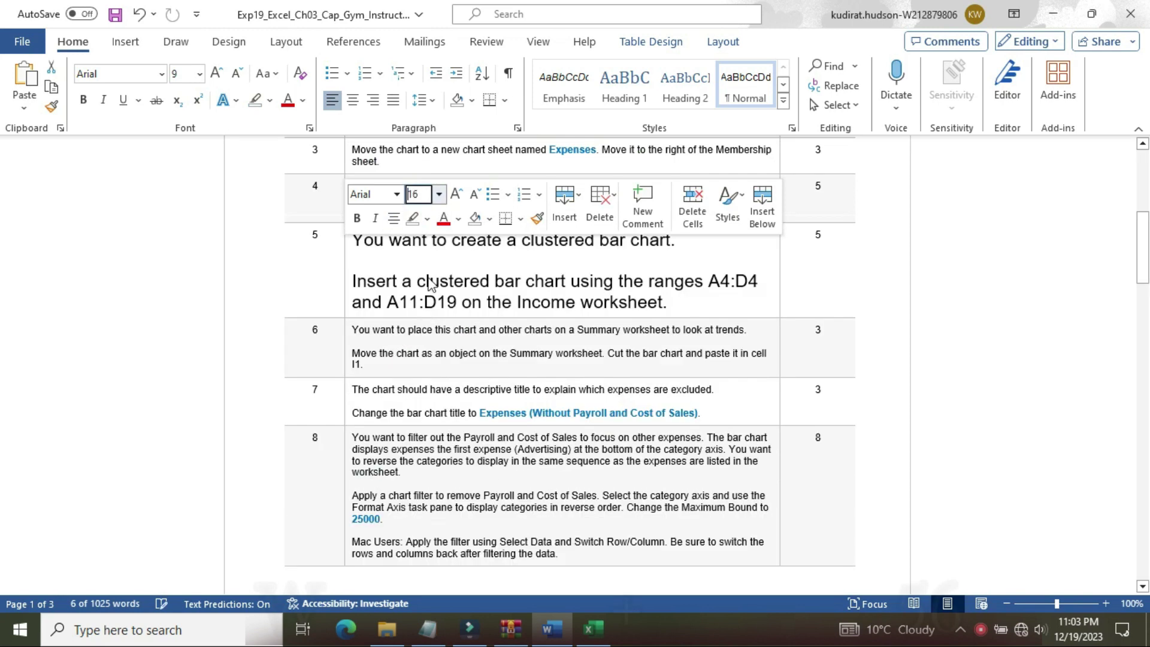
left_click(427, 218)
left_click(417, 279)
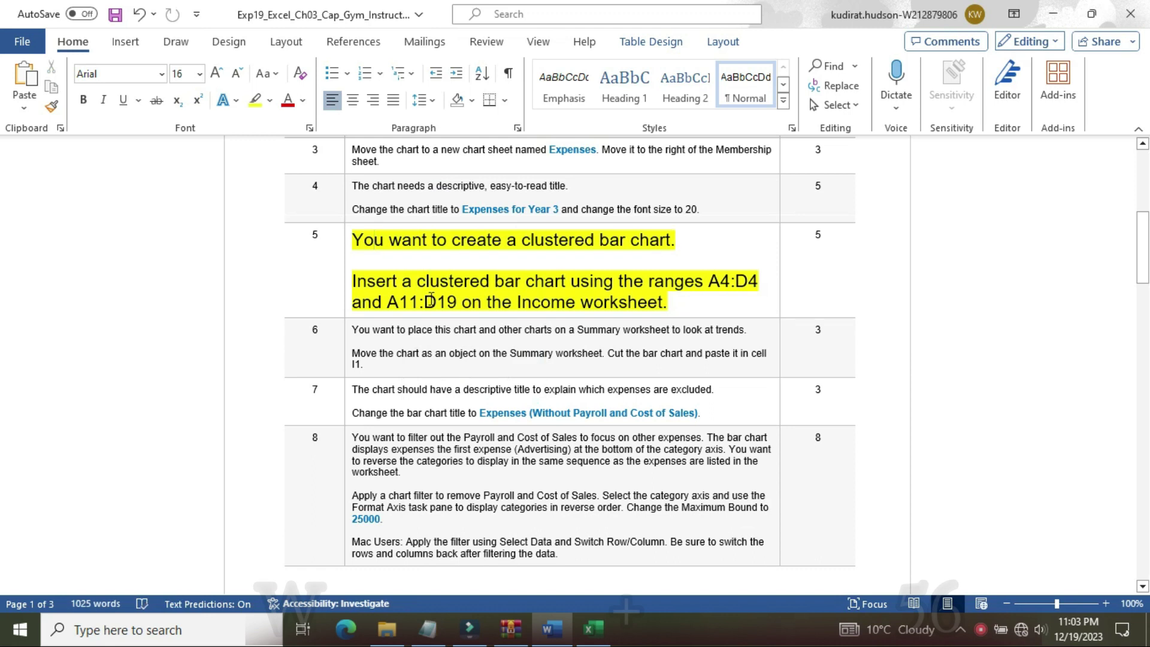
- Change the highlighting of step 5's second paragraph, about inserting the clustered bar chart, to turquoise
left_click_drag(355, 281, 676, 301)
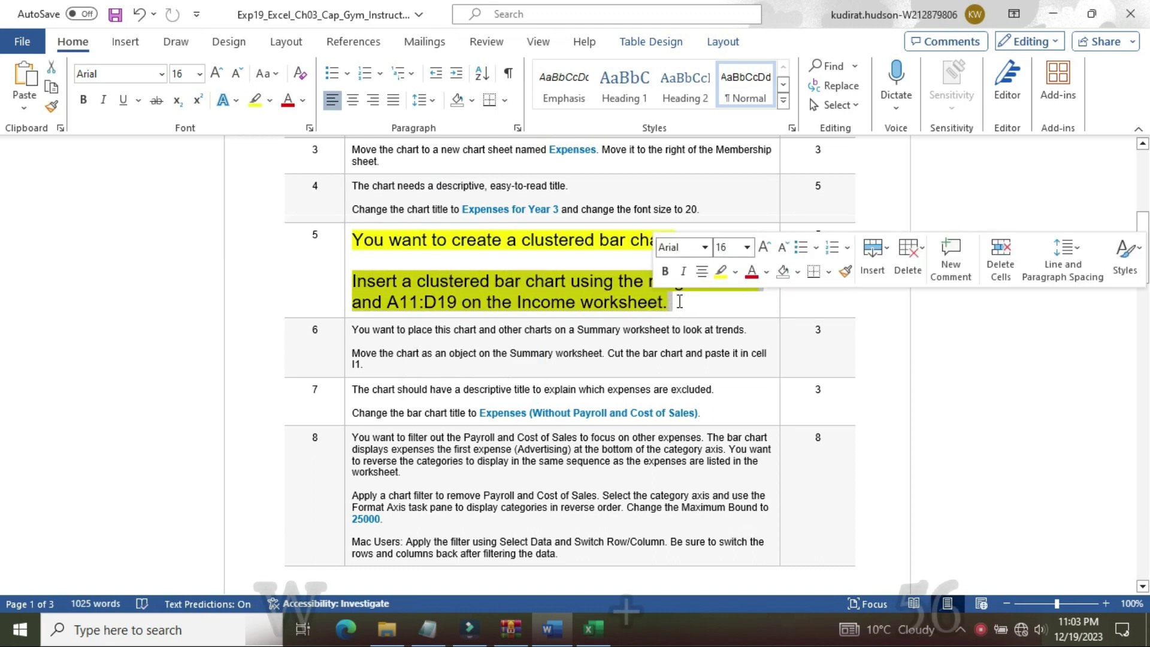
left_click(736, 273)
left_click(781, 331)
key("Right")
left_click(368, 281)
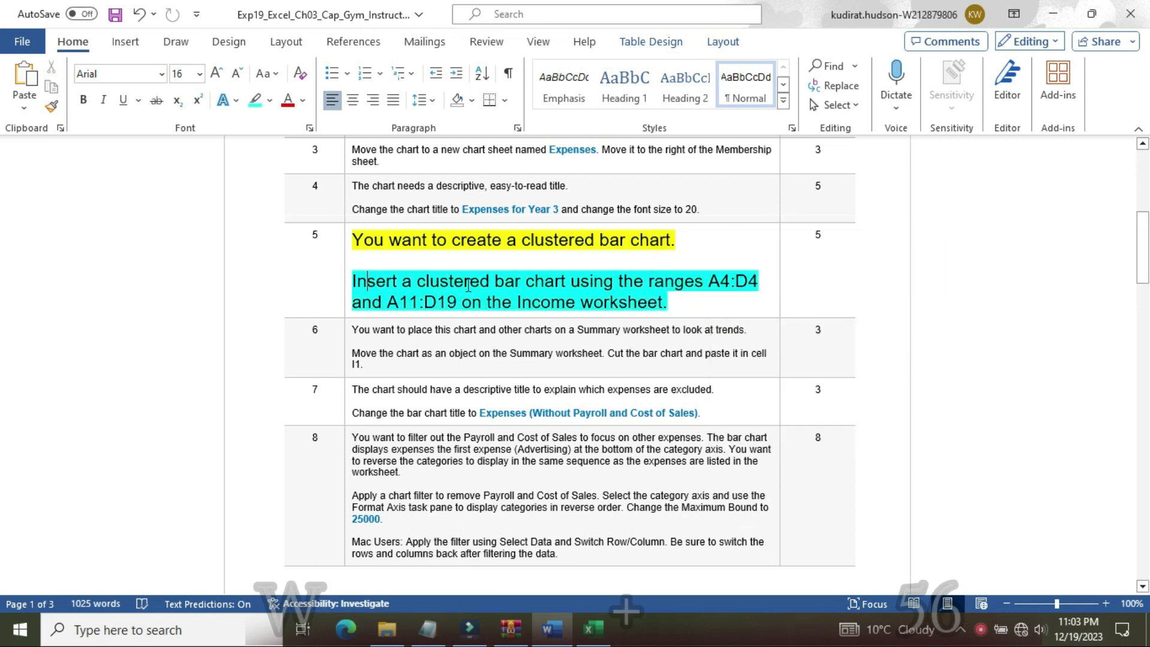
- Copy the range reference A4:D4 from step 5 and use it to select those cells on Excel's Income worksheet
left_click_drag(711, 277, 753, 295)
key("ctrl+c")
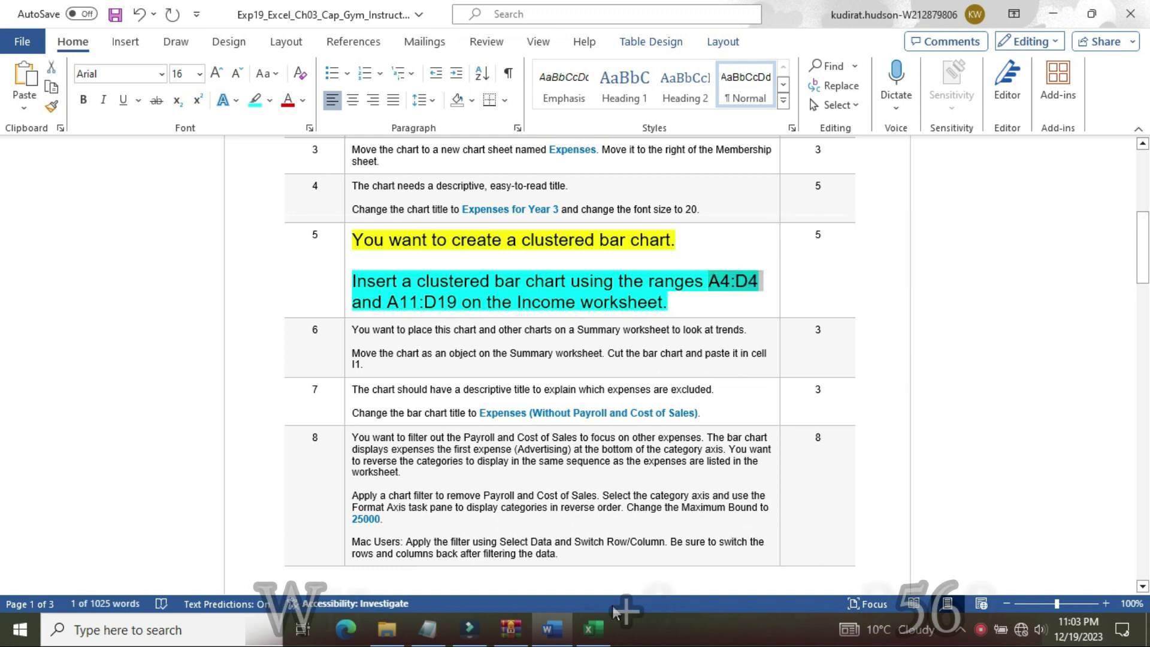
left_click(593, 629)
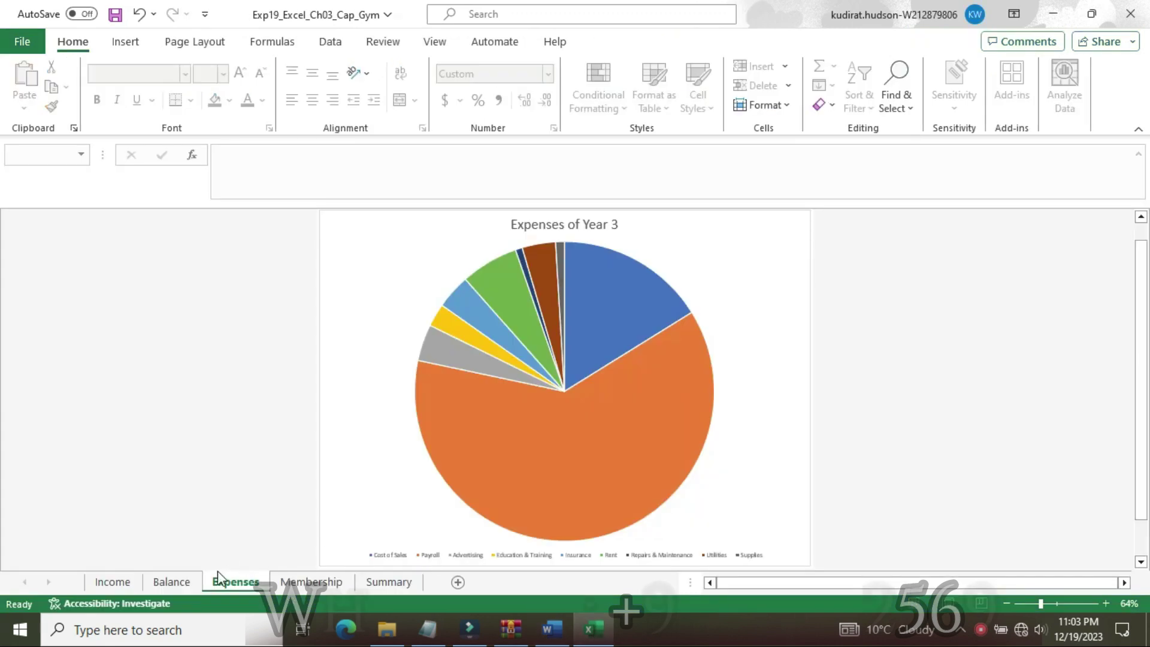
left_click(113, 582)
left_click(44, 151)
key("ctrl+v")
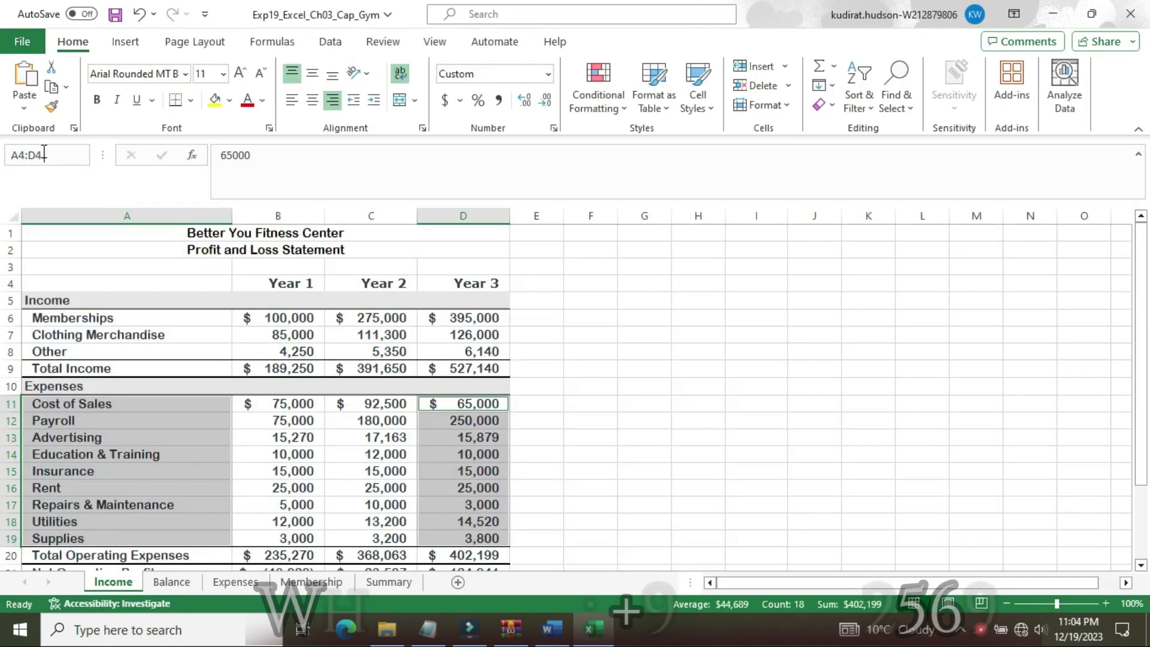
key("Return")
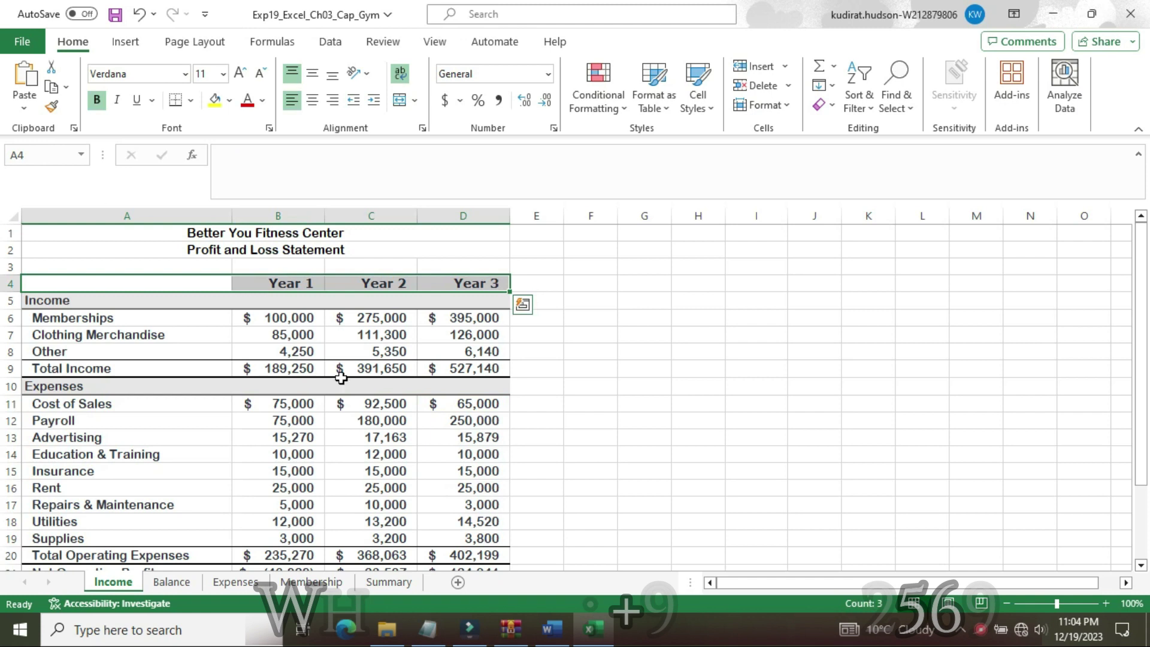
- Check the second range in step 5 in Word and add A11:D19 to the selection on Excel's Income worksheet
left_click(551, 629)
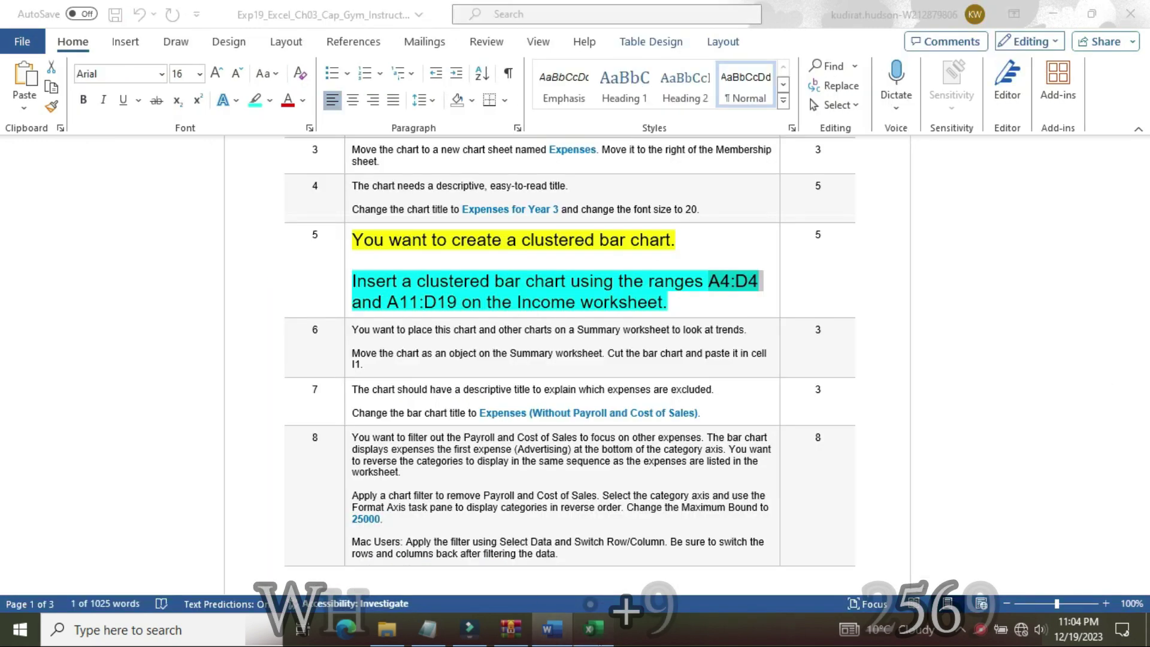
left_click(592, 629)
left_click_drag(103, 403, 475, 543)
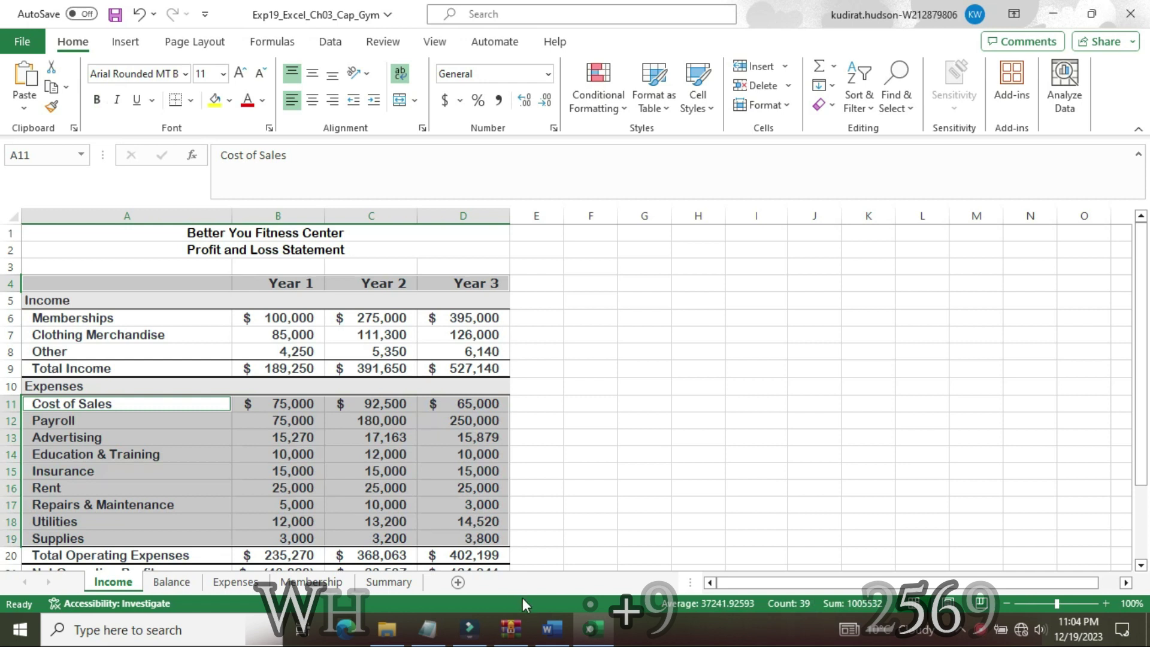
- Check the chart type required by step 5 in Word, and insert a clustered bar chart from the selected ranges in Excel
left_click(551, 629)
left_click_drag(418, 281, 525, 283)
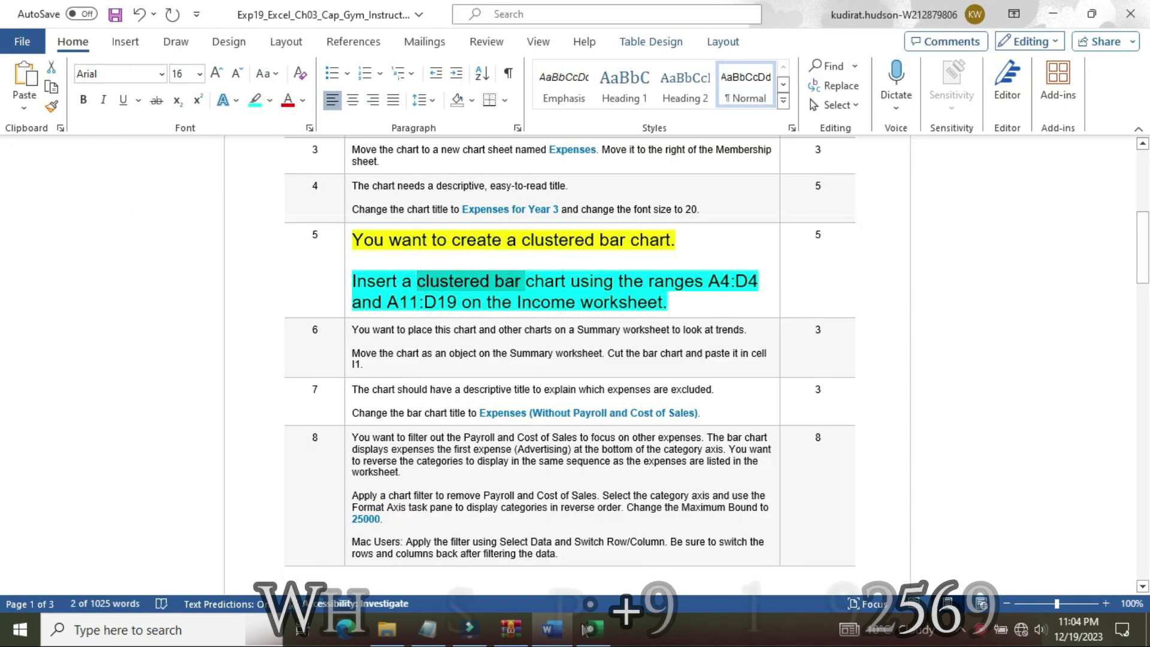
left_click(588, 629)
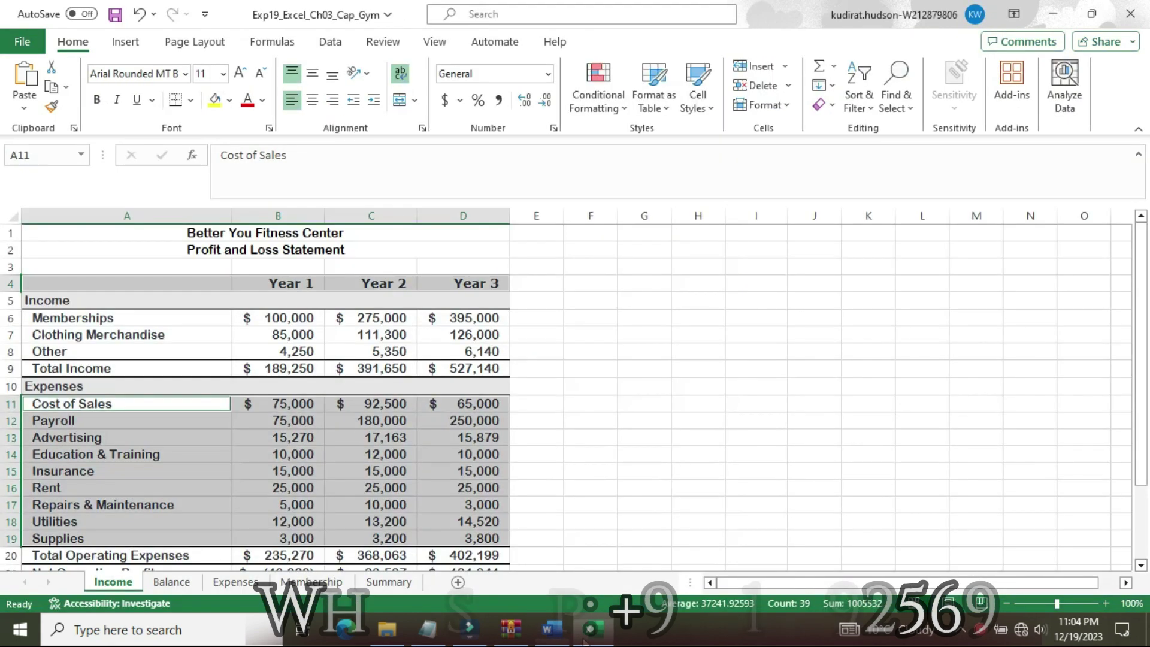
left_click(126, 41)
left_click(279, 96)
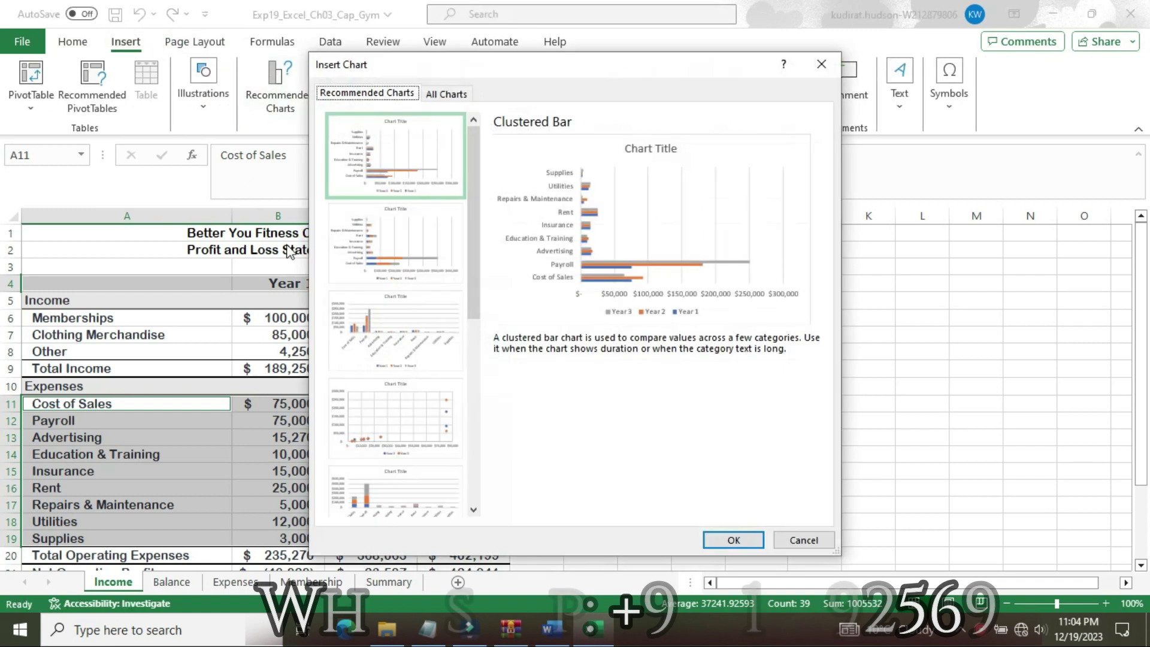
left_click(449, 94)
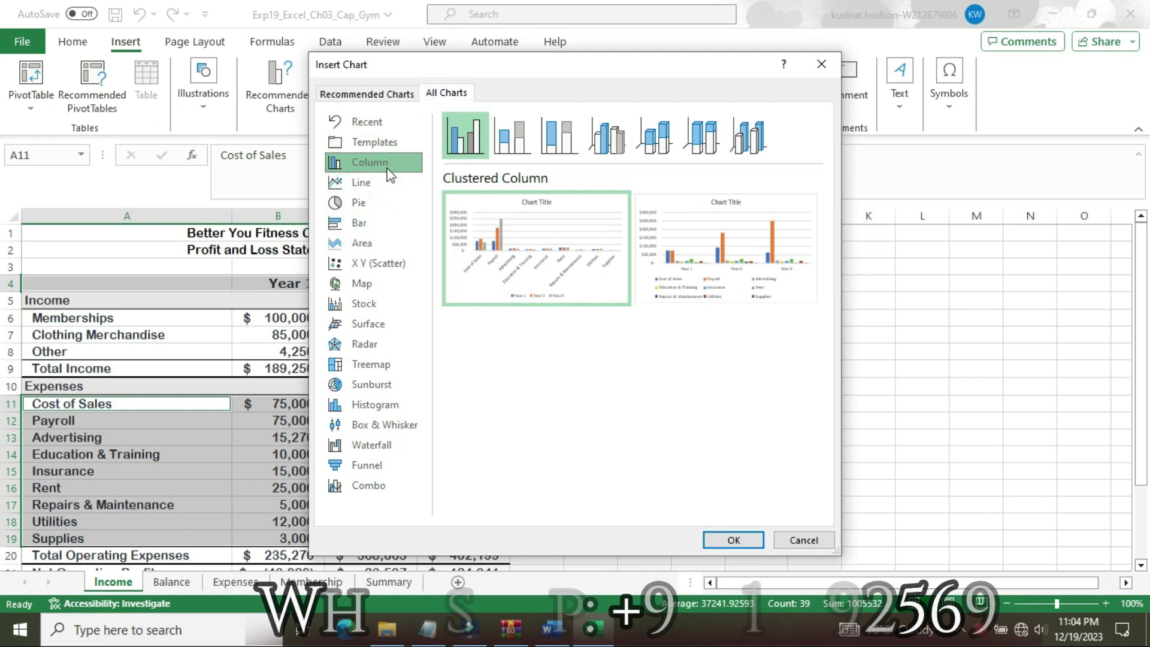
left_click(387, 225)
mouse_move(538, 280)
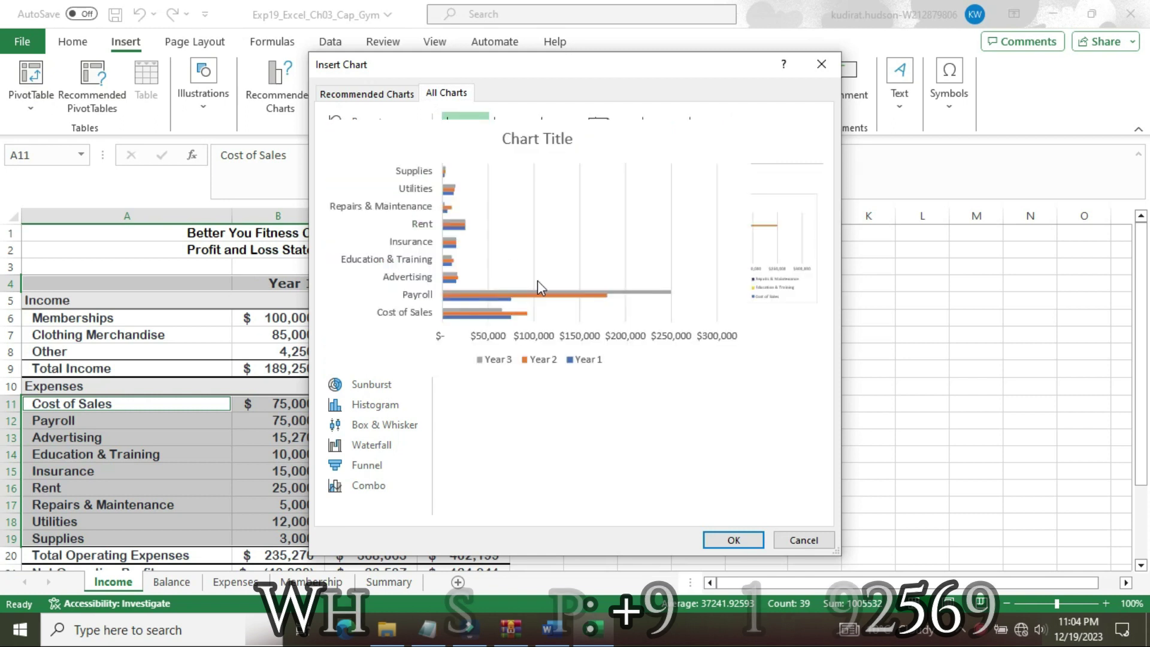
left_click(736, 541)
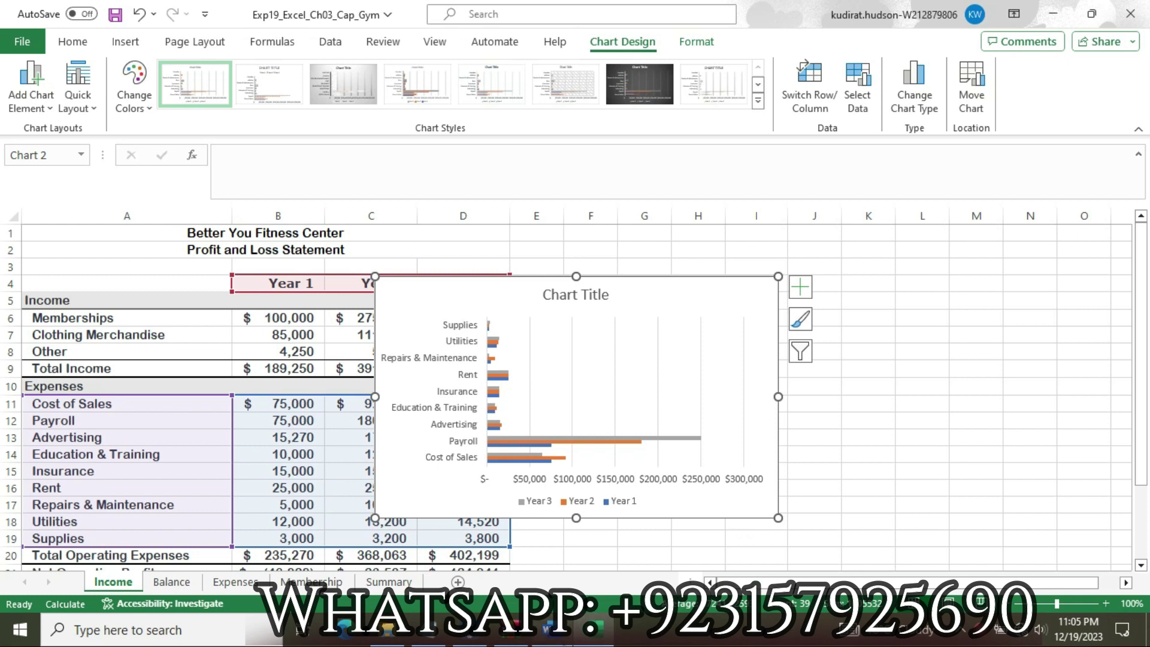
- Switch to the Word instructions, set step 5's text back to font size 9 and remove its highlighting
left_click(549, 630)
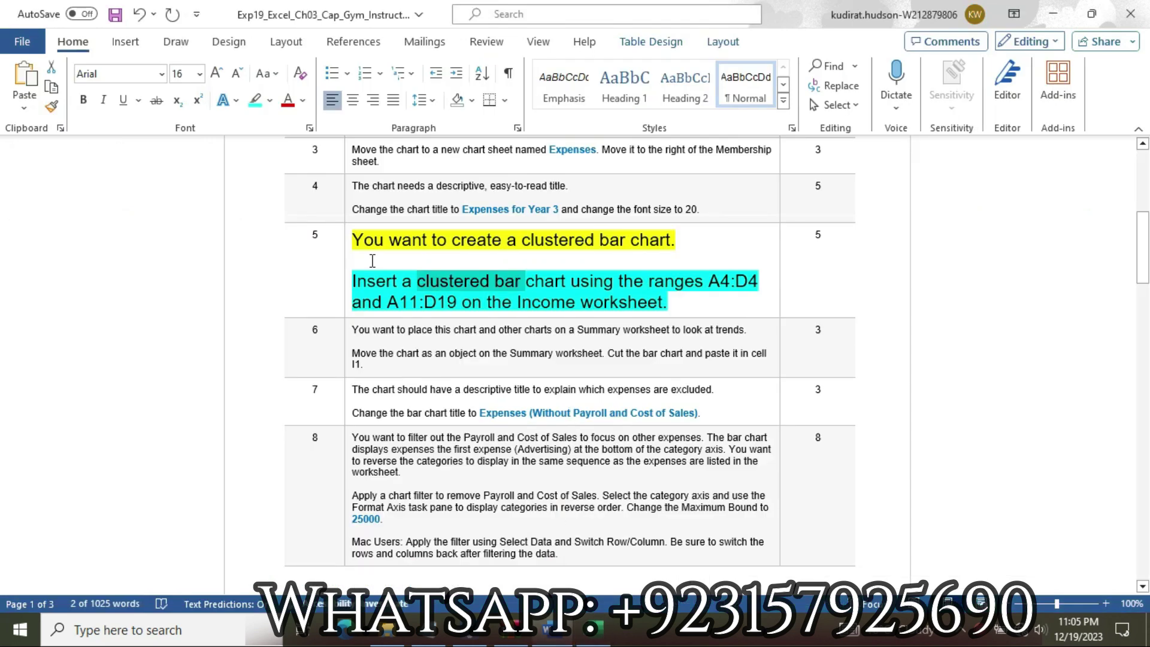
left_click(345, 259)
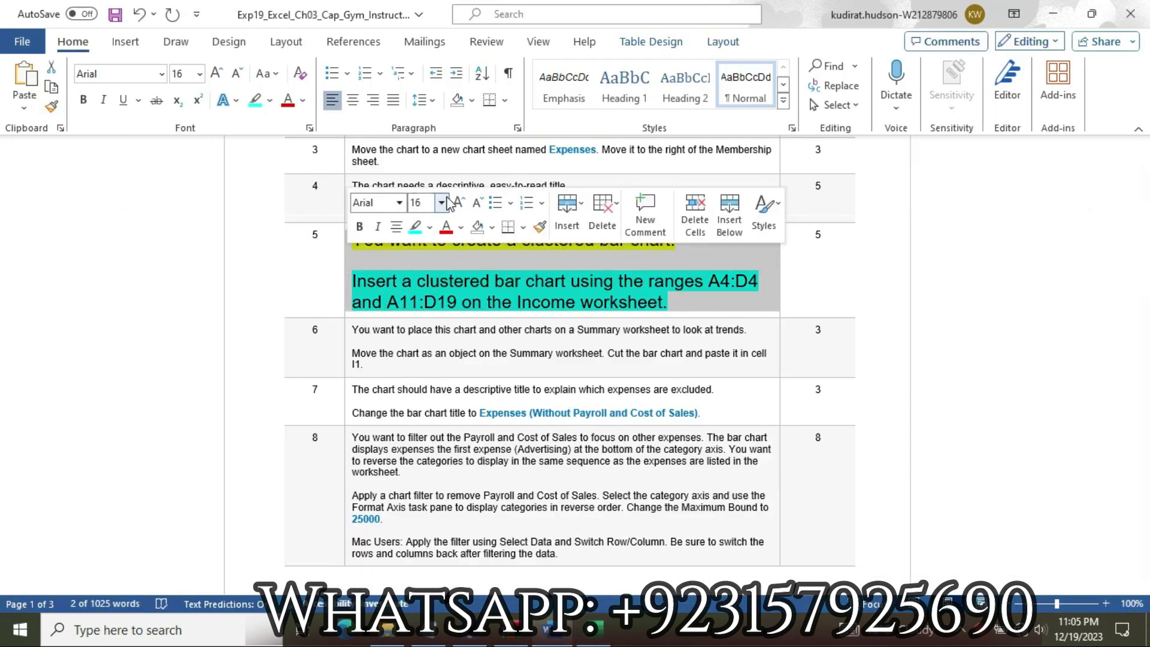
left_click(442, 203)
left_click(431, 256)
left_click(429, 227)
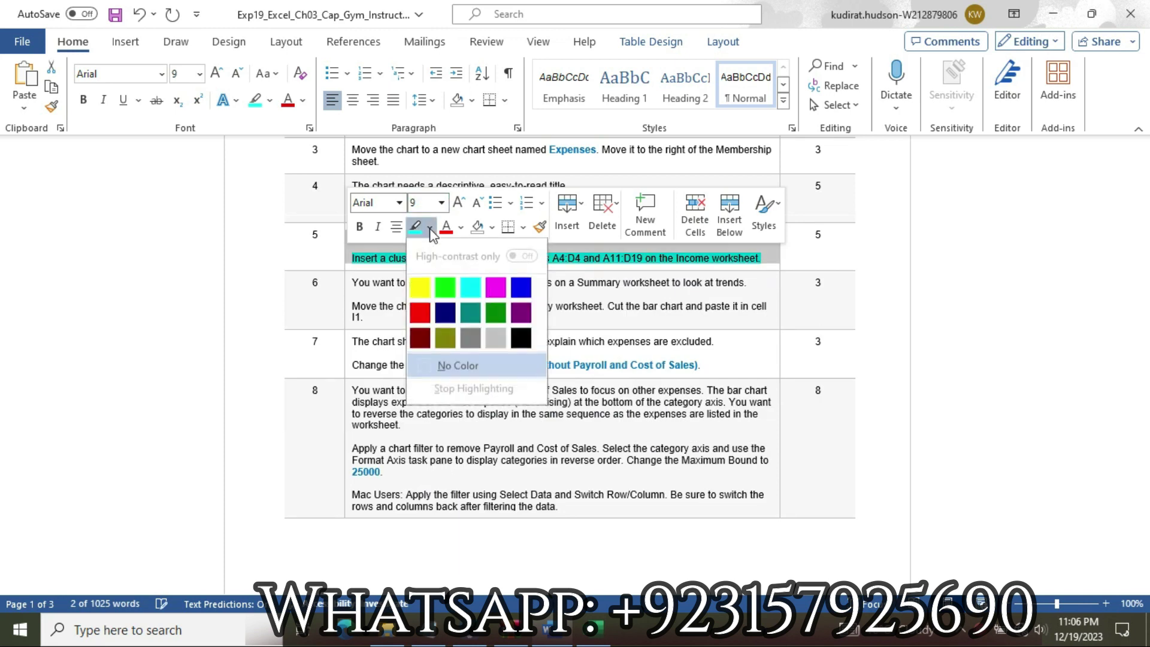
left_click(459, 366)
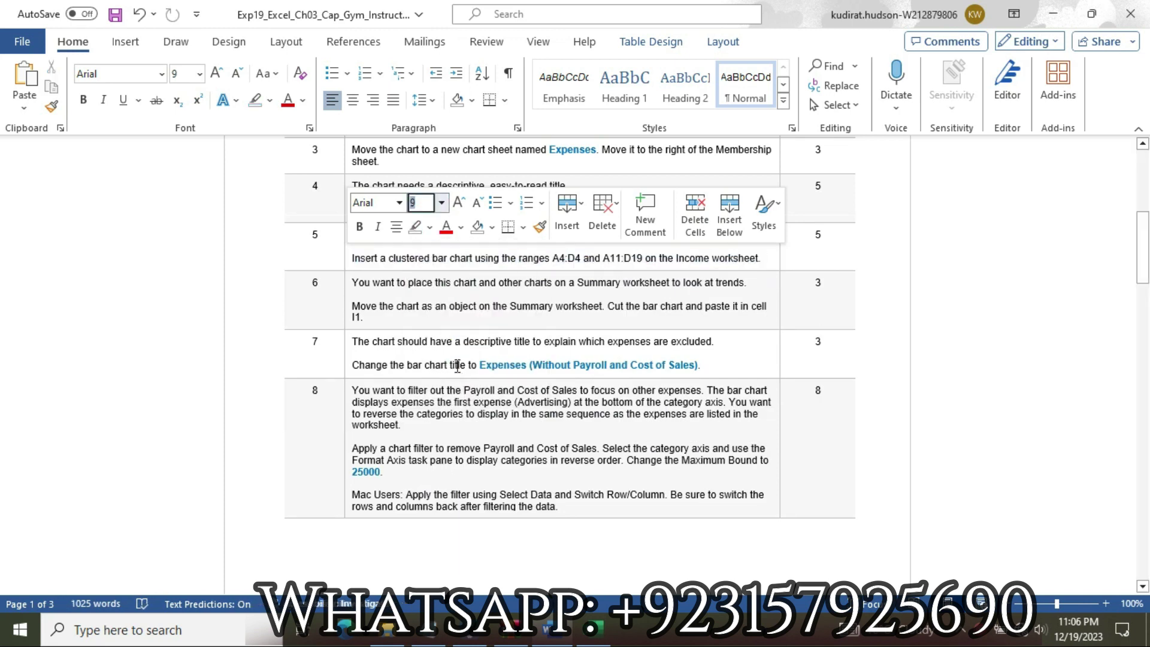
- Enlarge the step 6 instruction text to font size 16 and highlight it in yellow
left_click(342, 279)
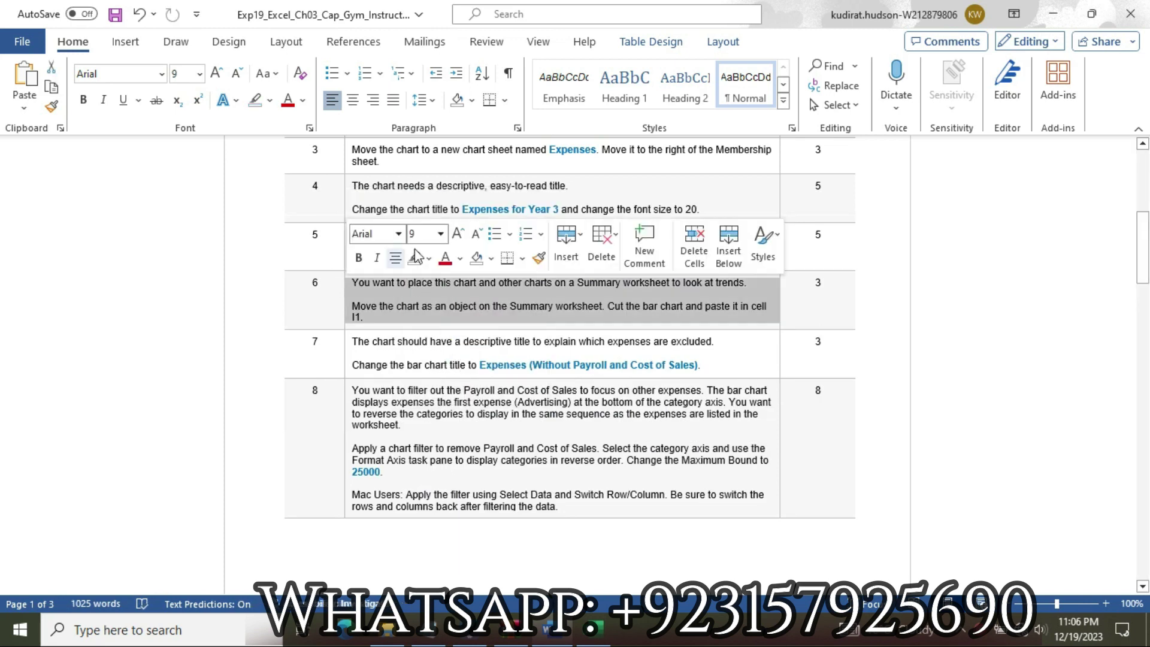
left_click(442, 240)
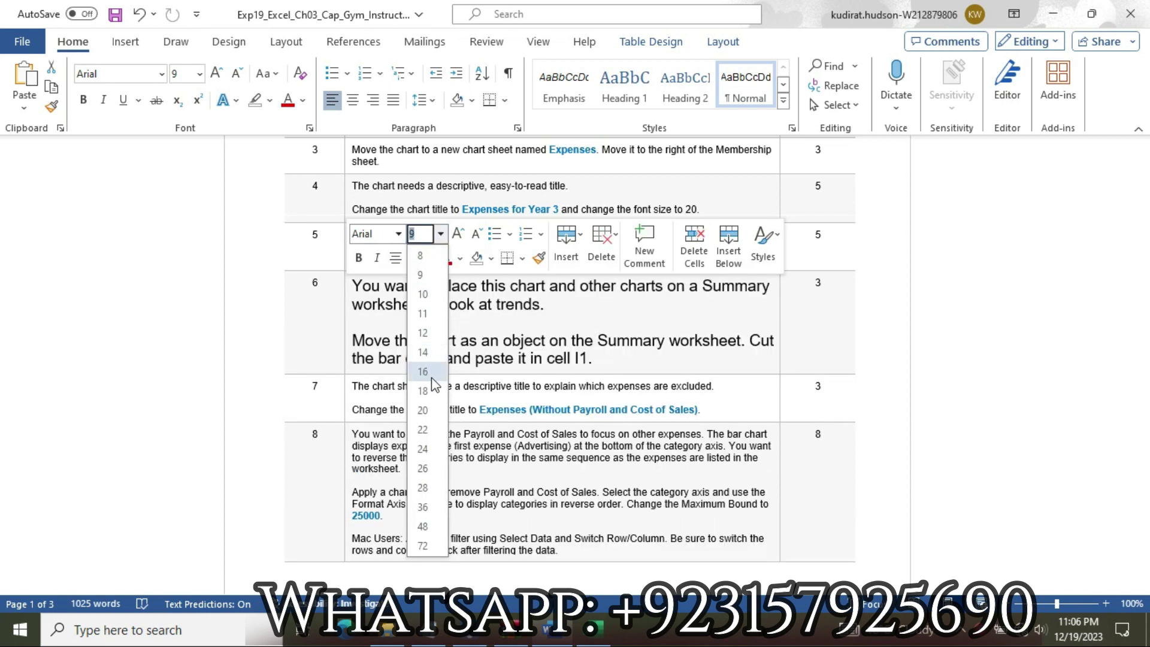
left_click(435, 376)
left_click(429, 259)
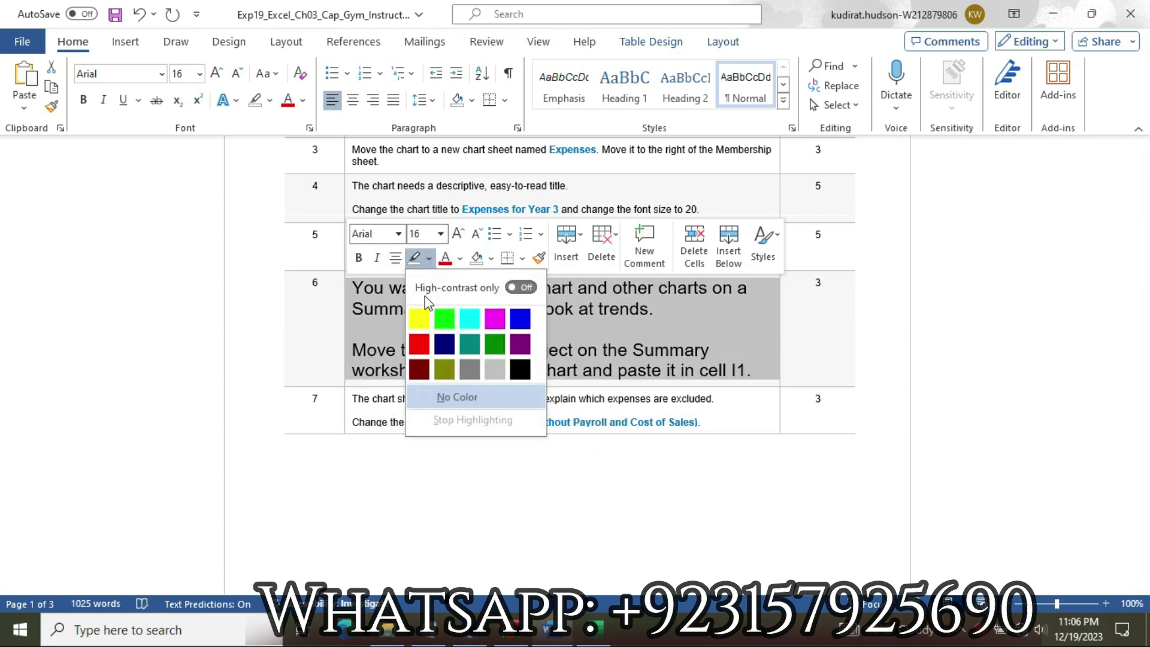
left_click(423, 314)
left_click(630, 312)
- Mark step 6's move instruction in Word, and move Excel's bar chart as an object to the Summary worksheet
left_click_drag(1145, 247, 1148, 260)
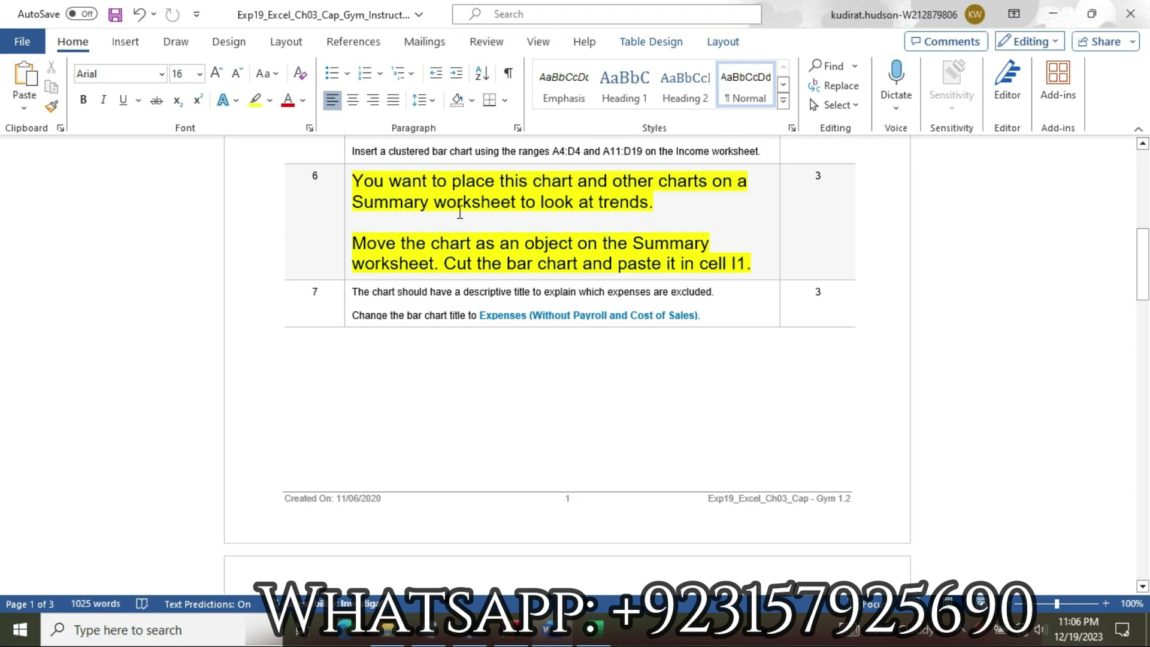
left_click_drag(374, 245, 446, 266)
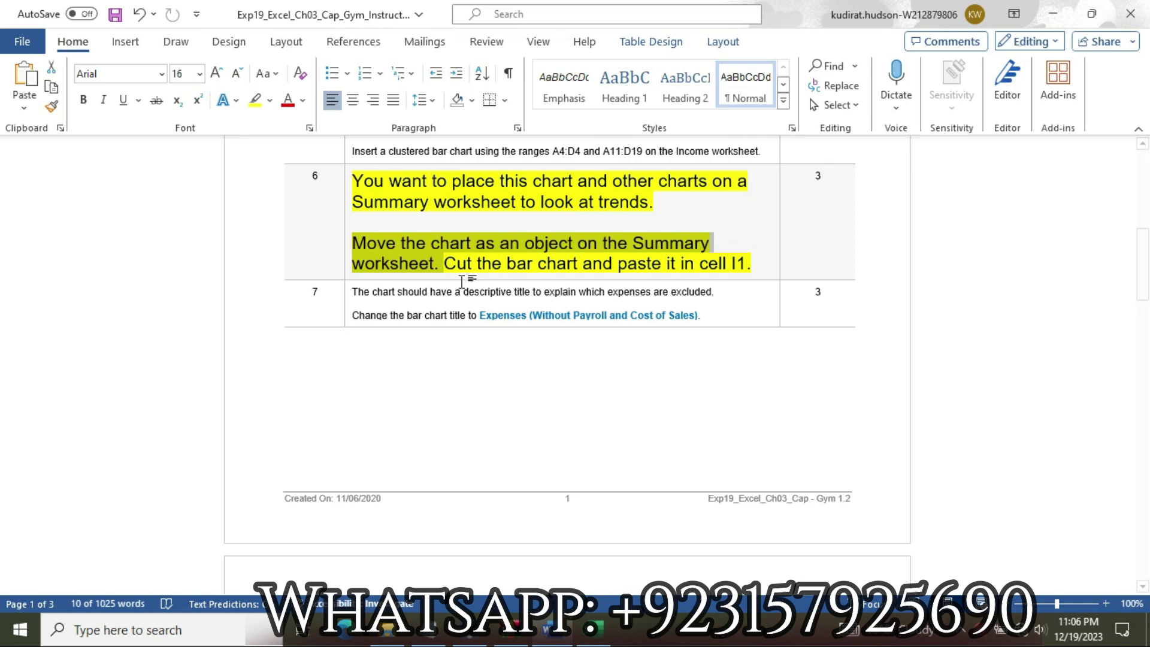
left_click(593, 629)
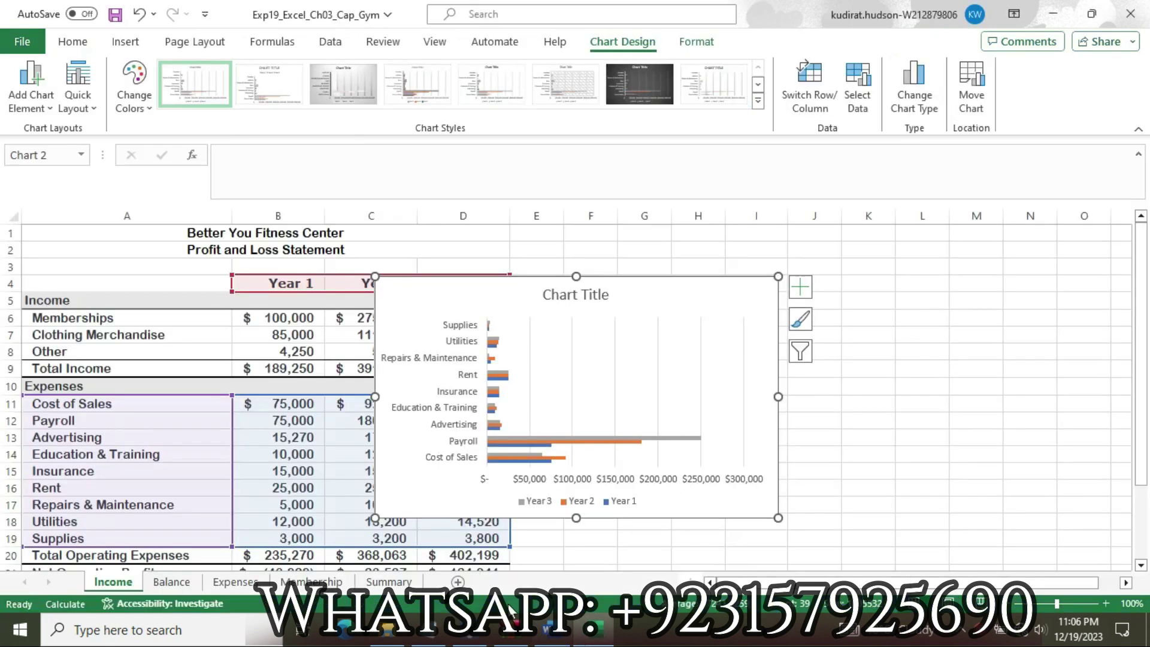
left_click(390, 582)
left_click(146, 581)
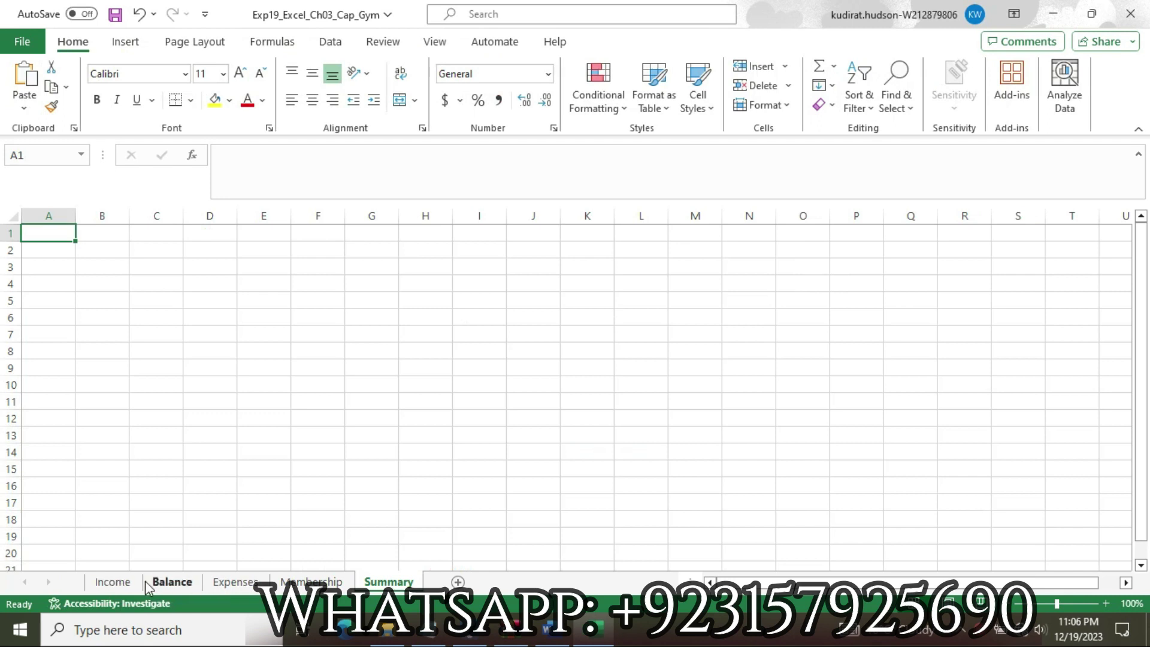
left_click(113, 582)
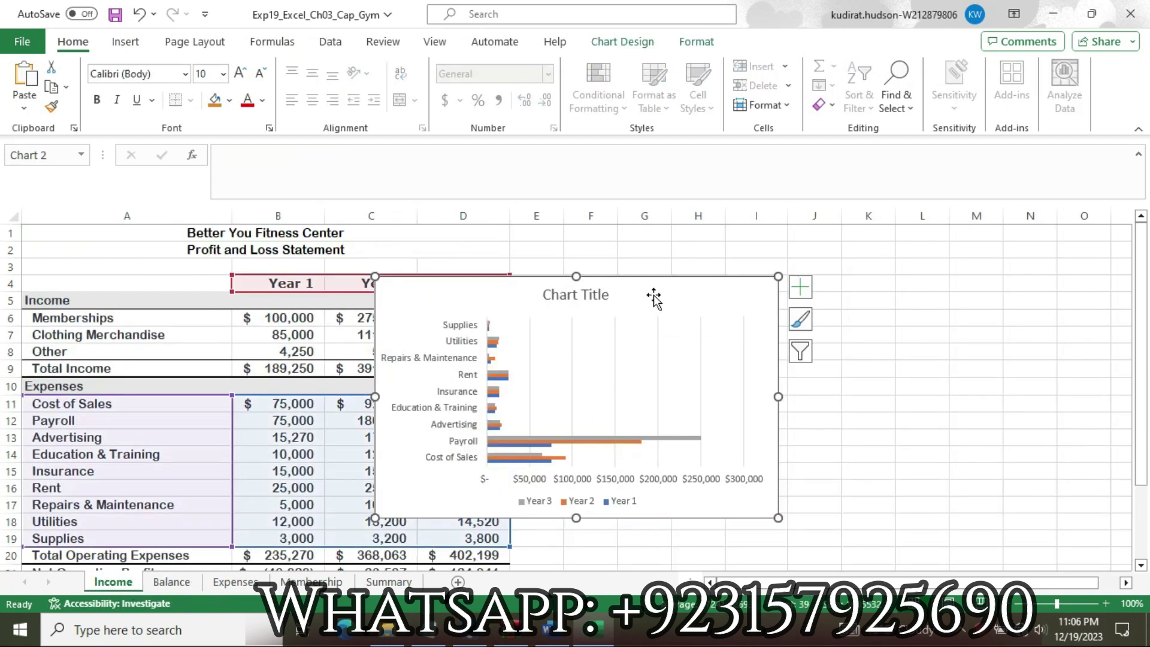
left_click(623, 42)
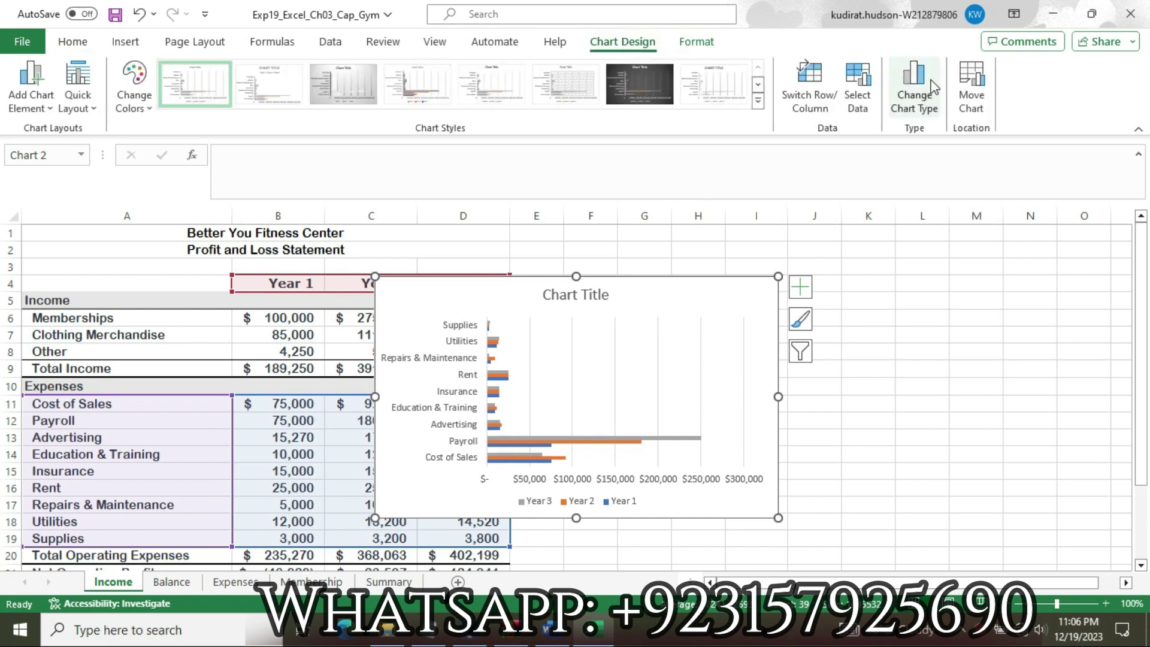
left_click(972, 99)
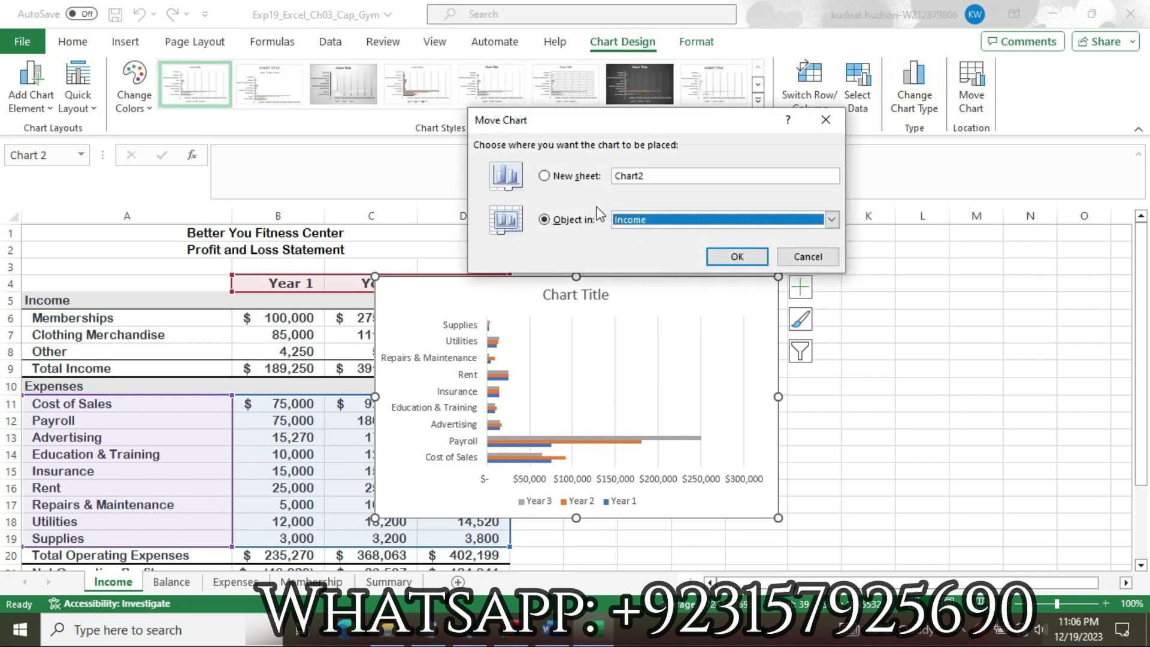
left_click(832, 220)
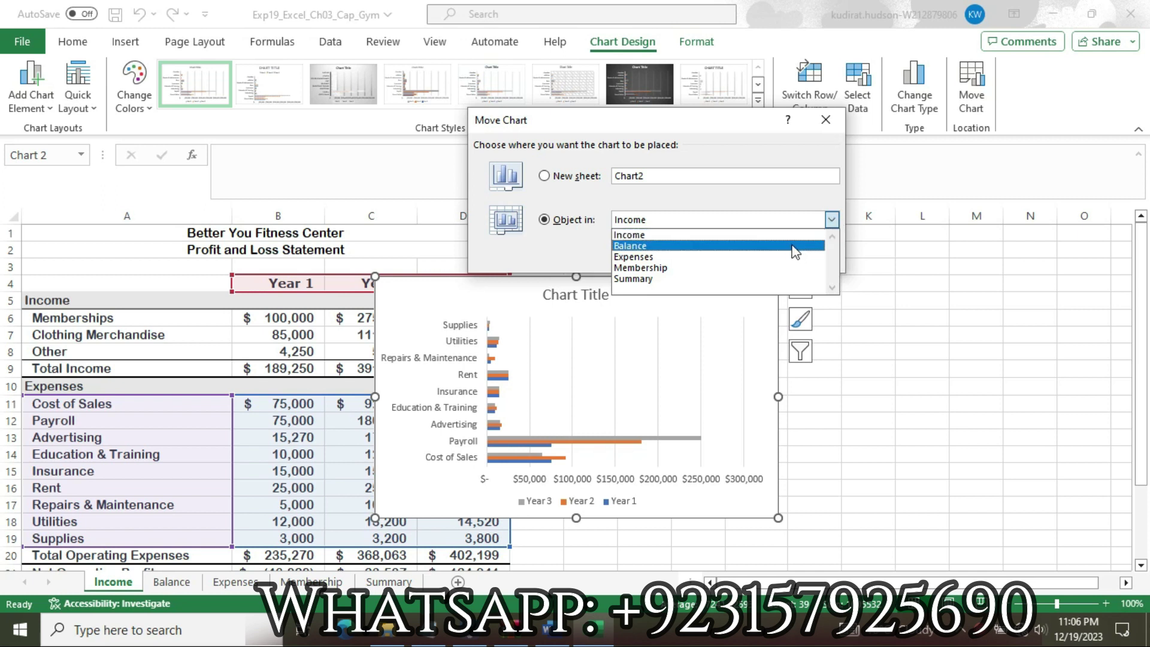
left_click(775, 278)
left_click(752, 259)
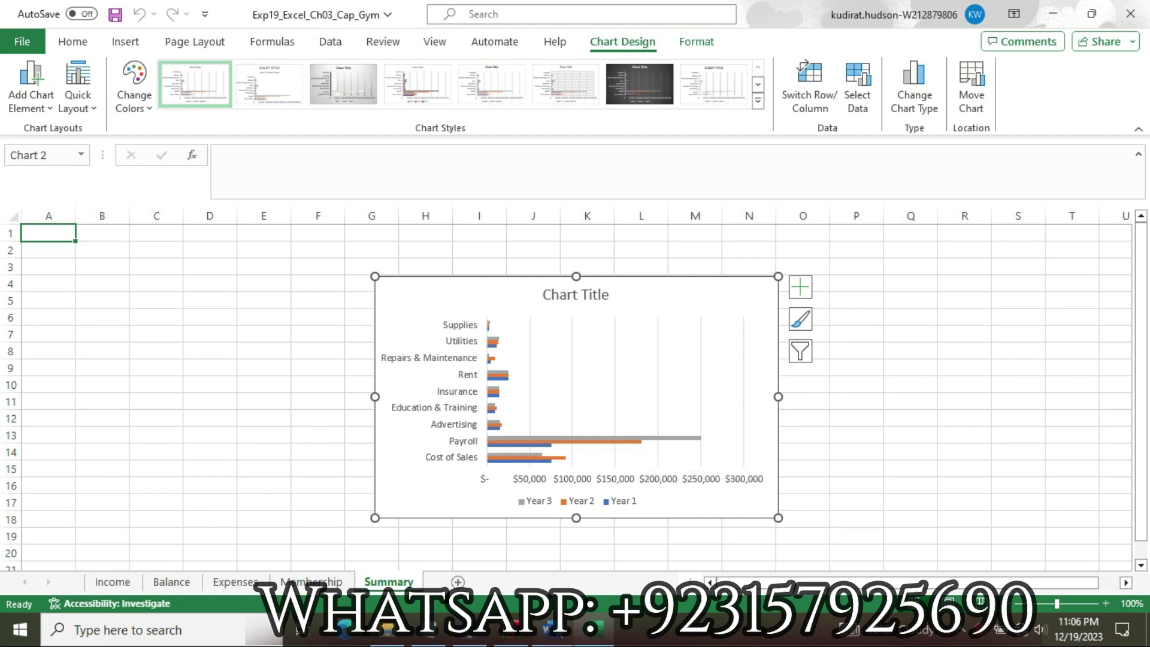
- Check step 6's paste location in Word, and paste a copy of the bar chart at cell I1 of Excel's Summary worksheet
left_click(546, 629)
left_click_drag(447, 266, 730, 262)
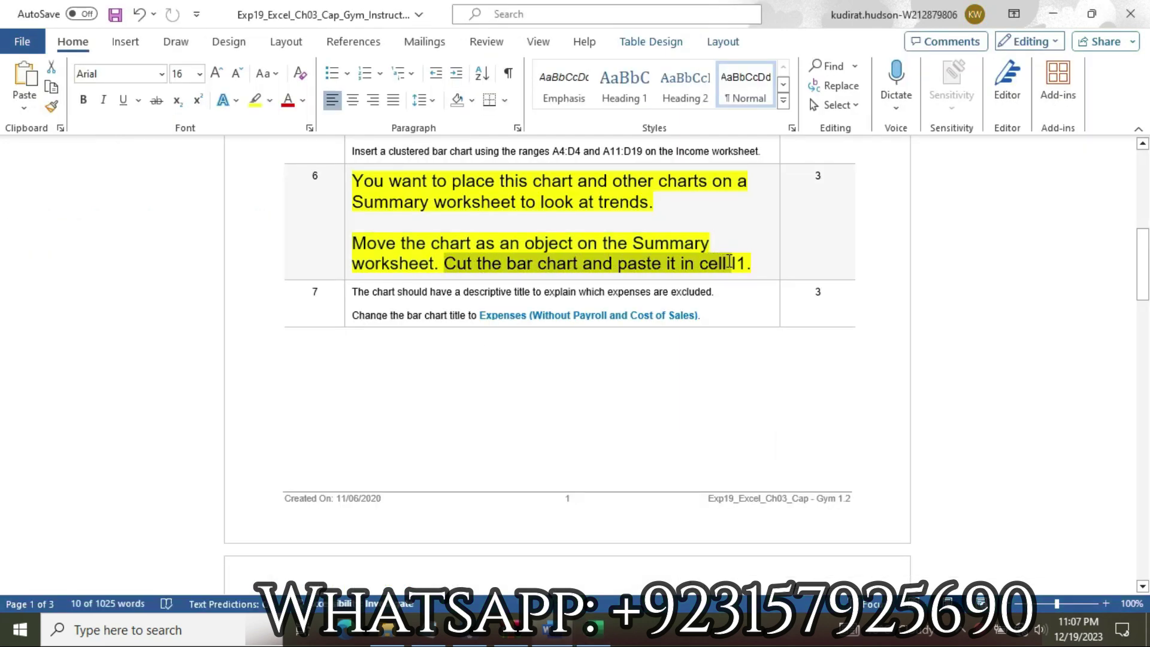
left_click(593, 629)
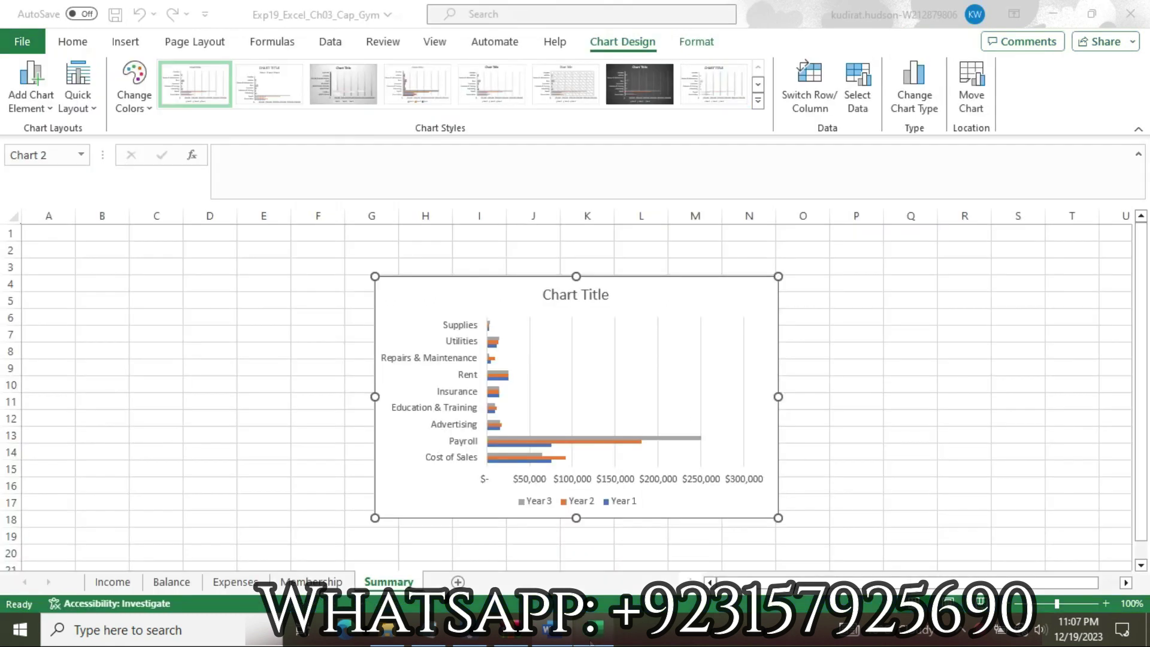
right_click(640, 286)
left_click(702, 146)
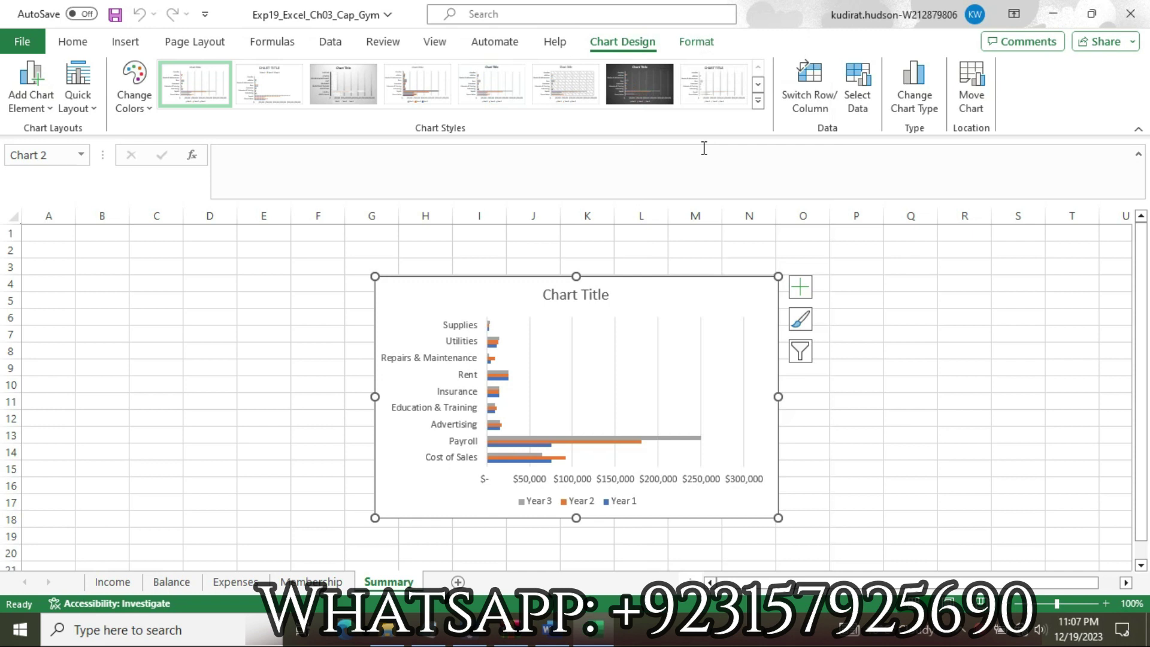
left_click(480, 234)
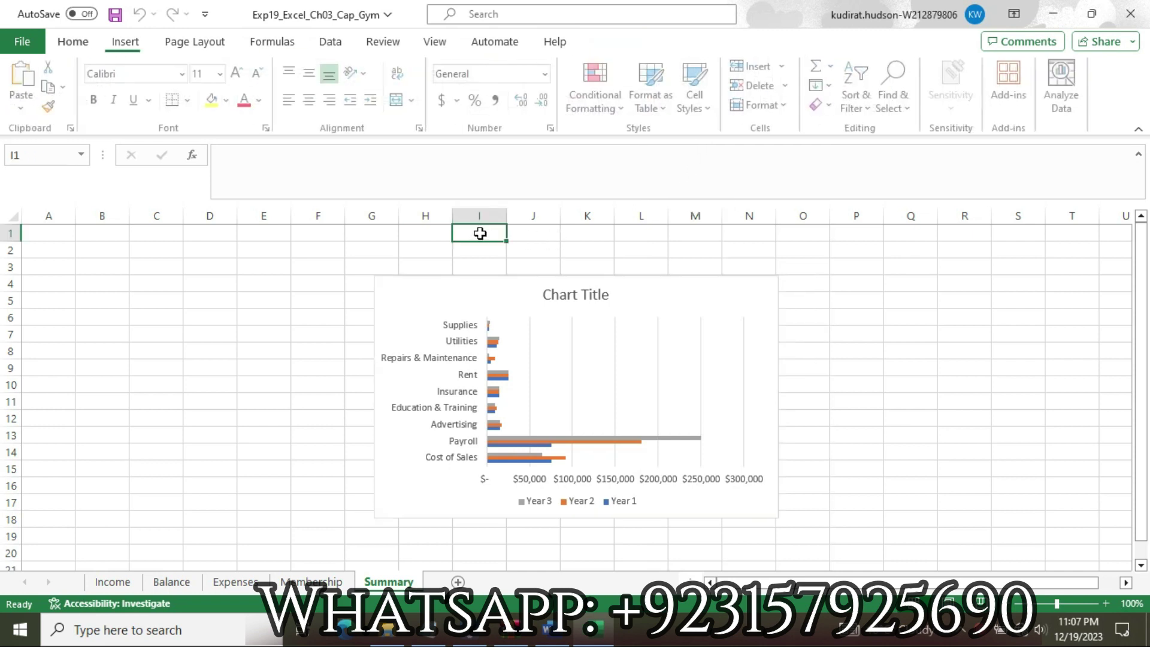
key("ctrl+v")
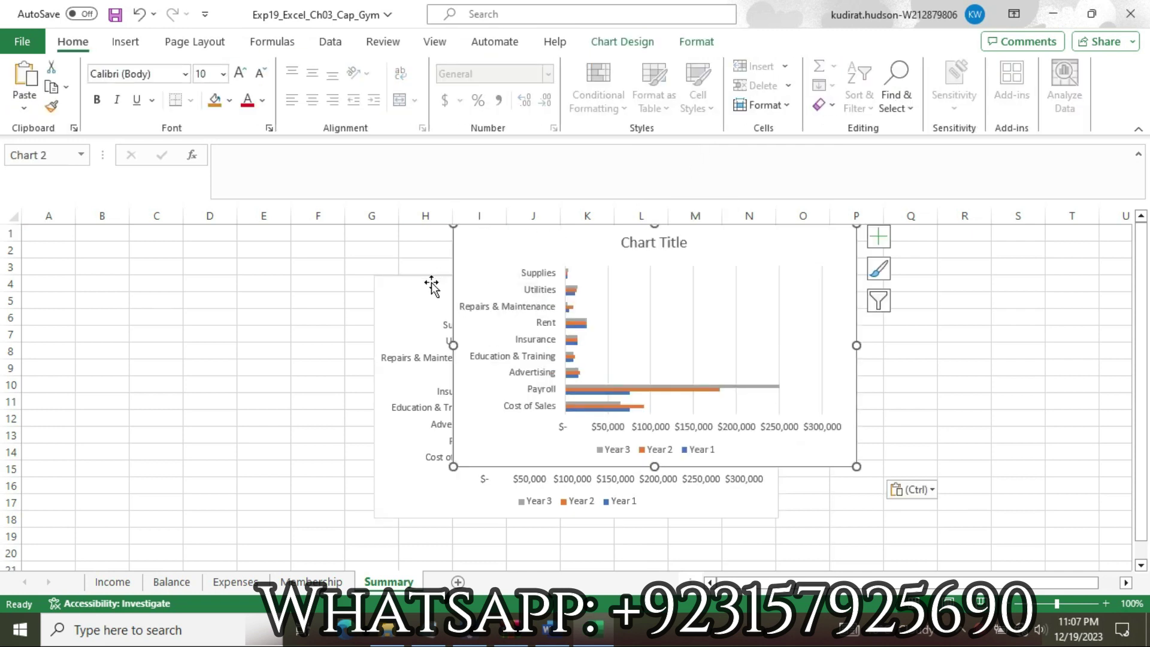
- Delete the original bar chart from the Summary worksheet and select the copy at cell I1
left_click(412, 291)
key("Delete")
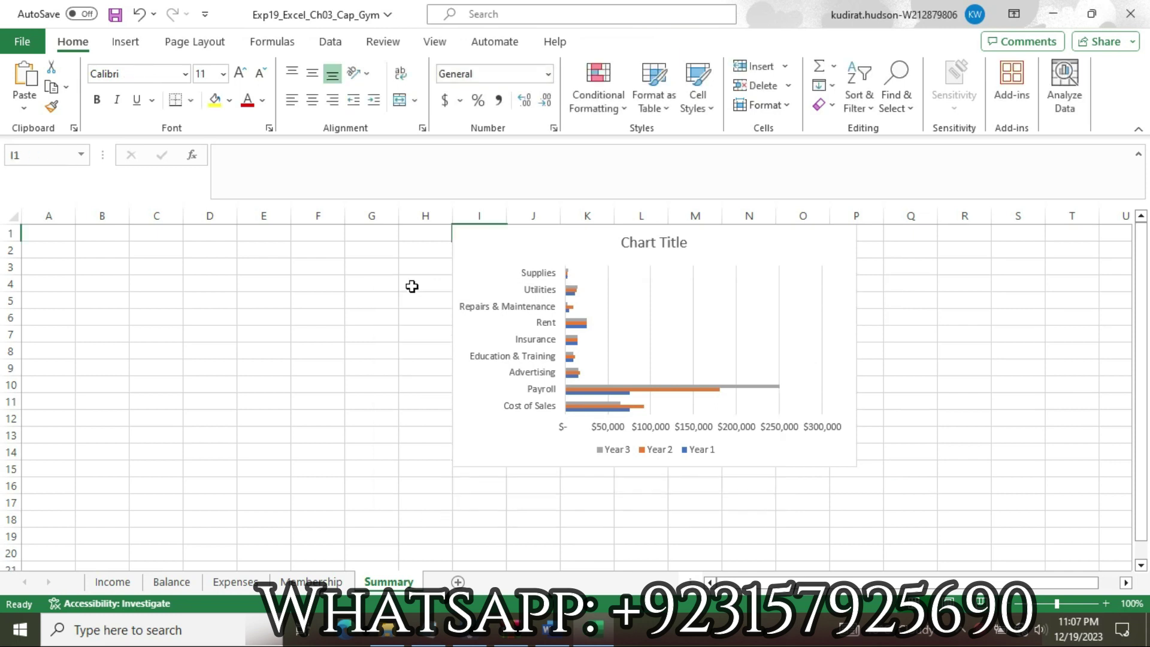
left_click(502, 255)
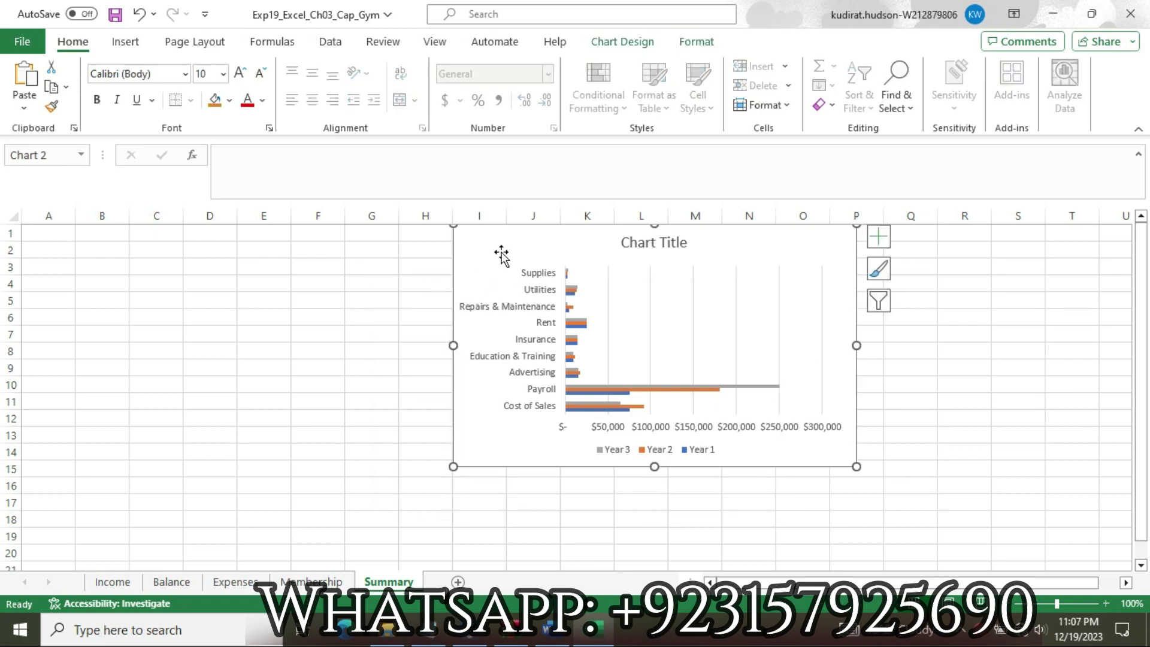
- Switch to the Word instructions, set step 6's text back to font size 9 and remove its highlighting
left_click(550, 629)
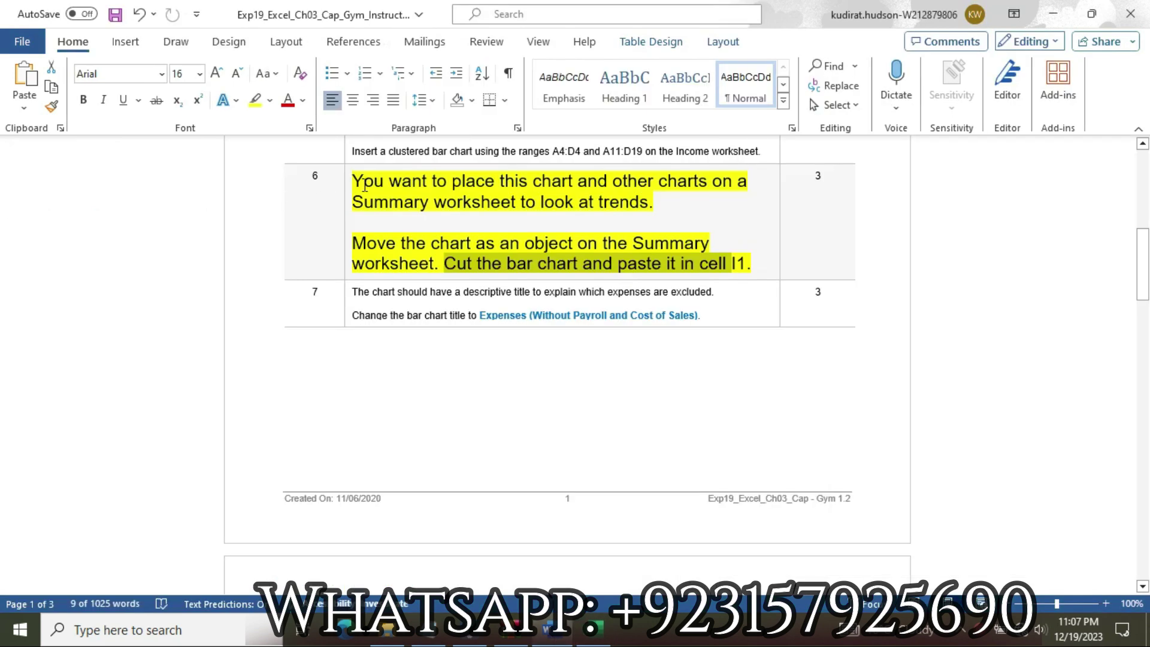
left_click(346, 190)
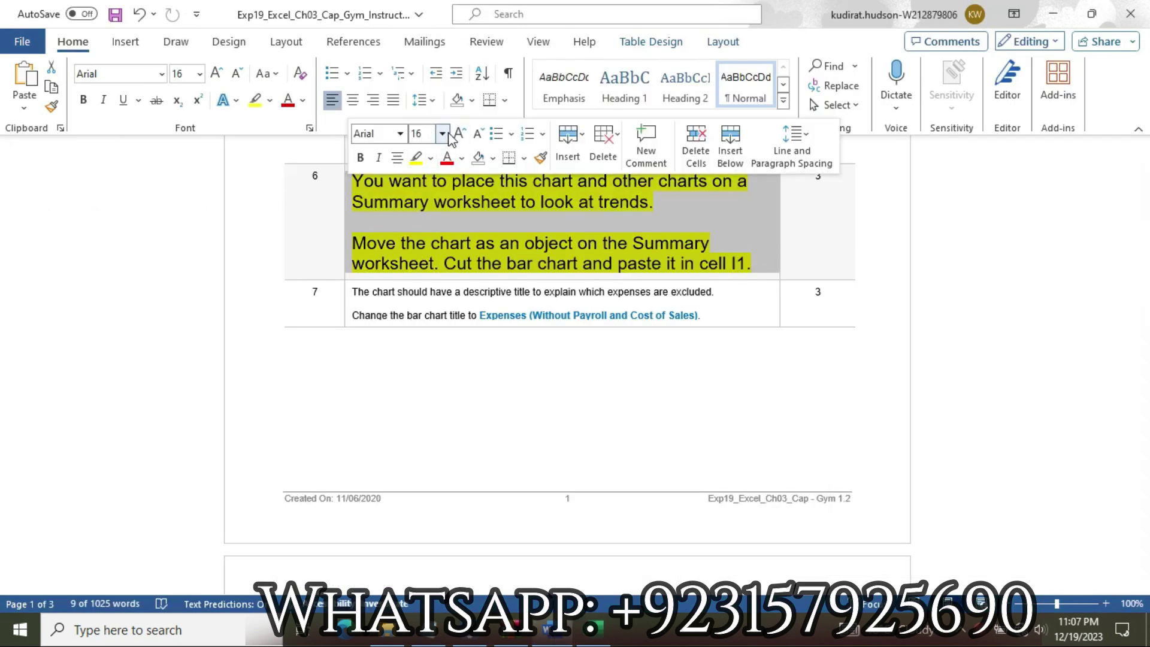
left_click(443, 133)
left_click(422, 174)
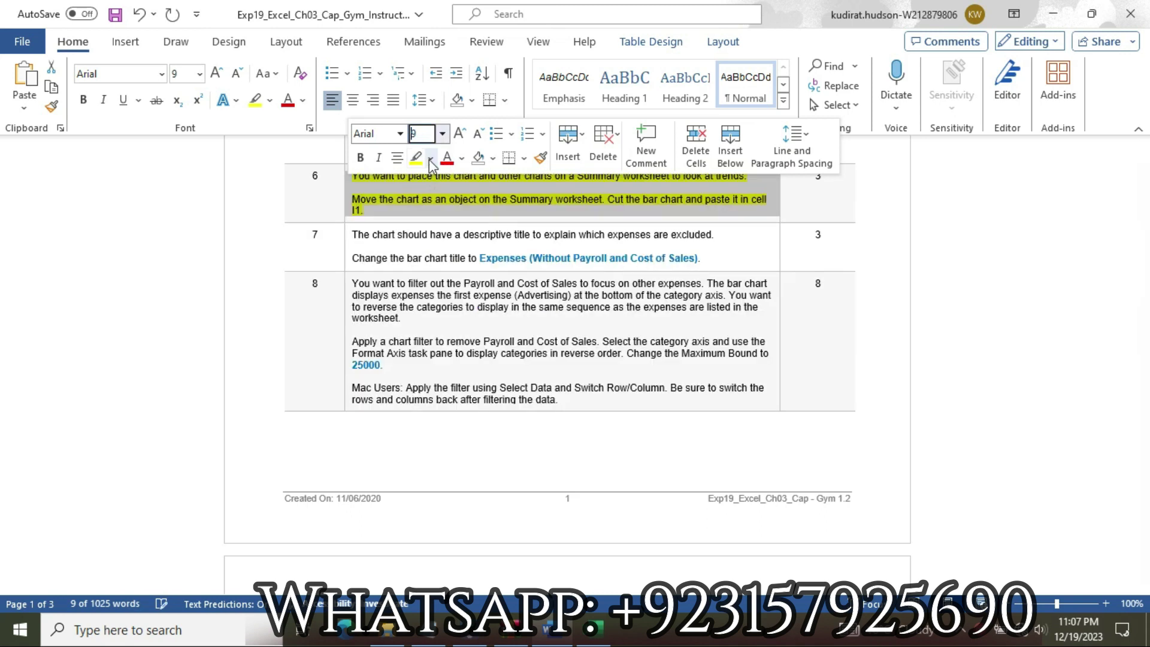
left_click(431, 158)
left_click(453, 298)
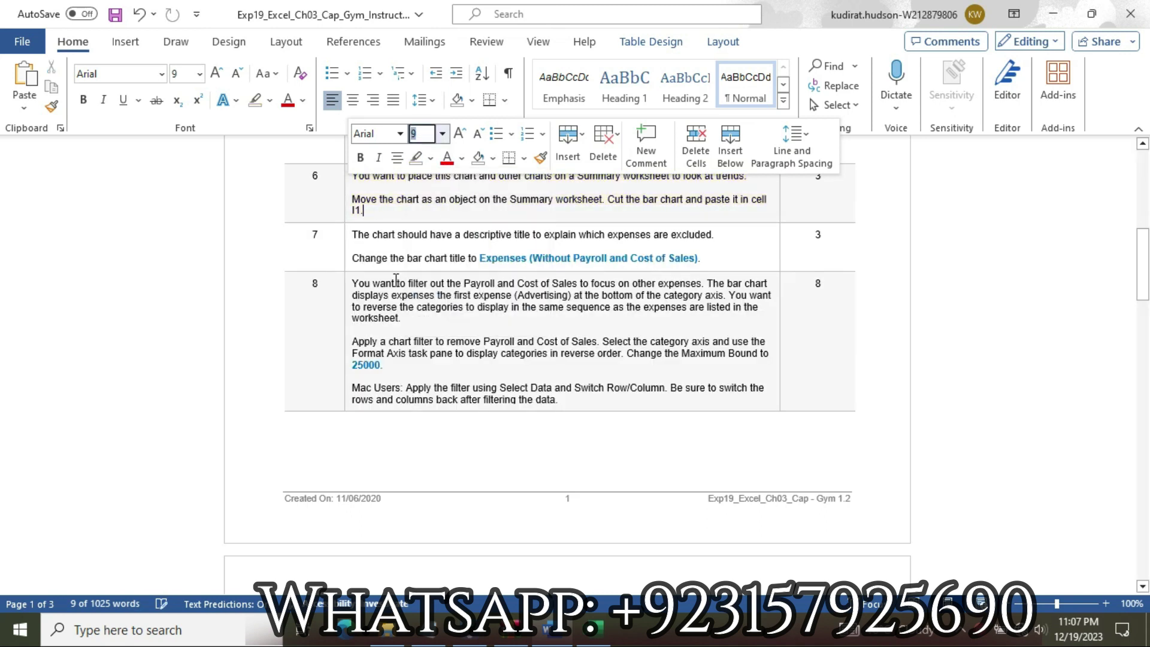
- Enlarge step 7's text in the Word instructions to font size 16 and highlight it yellow
left_click(348, 247)
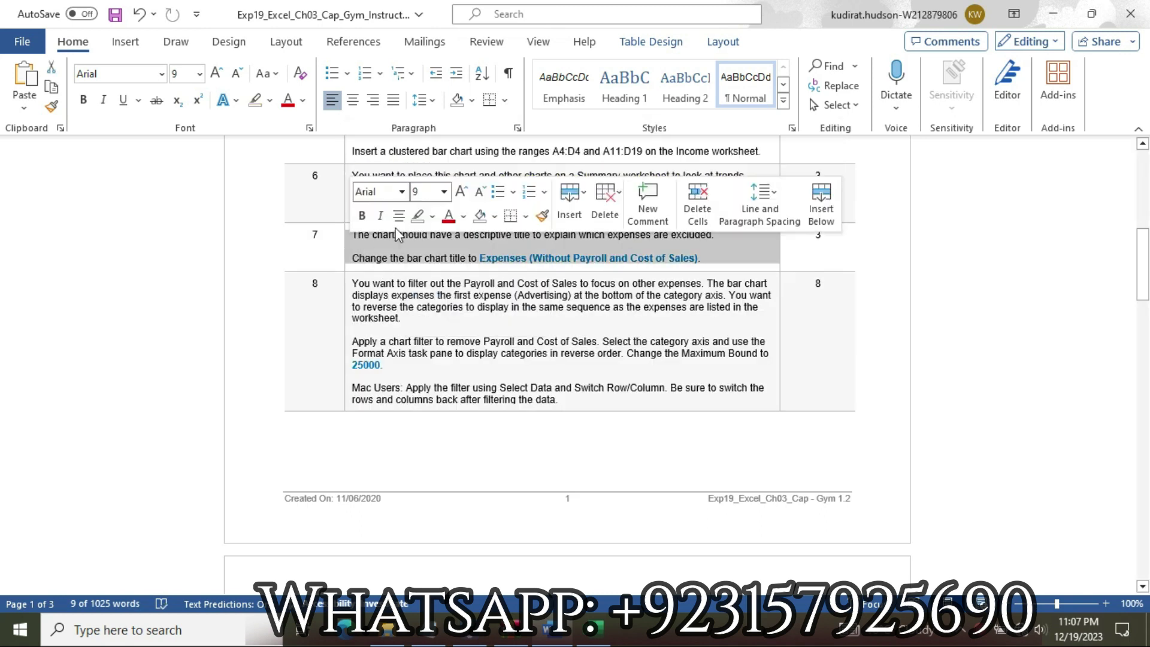
left_click(444, 193)
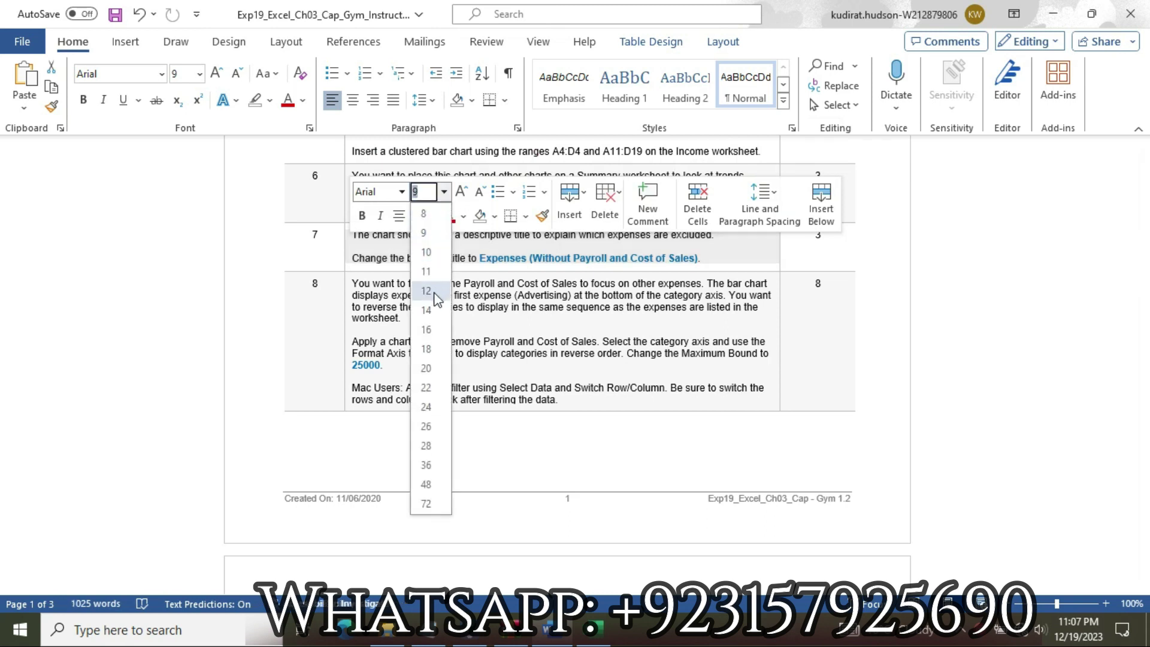
left_click(434, 336)
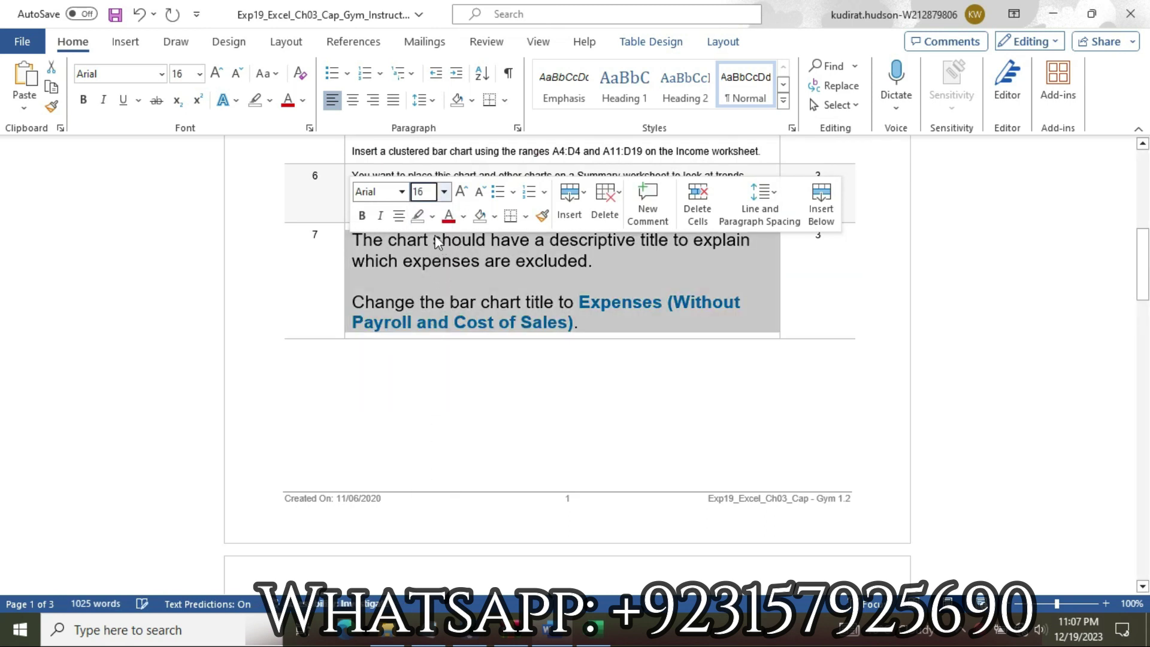
left_click(432, 216)
left_click(423, 279)
left_click(372, 241)
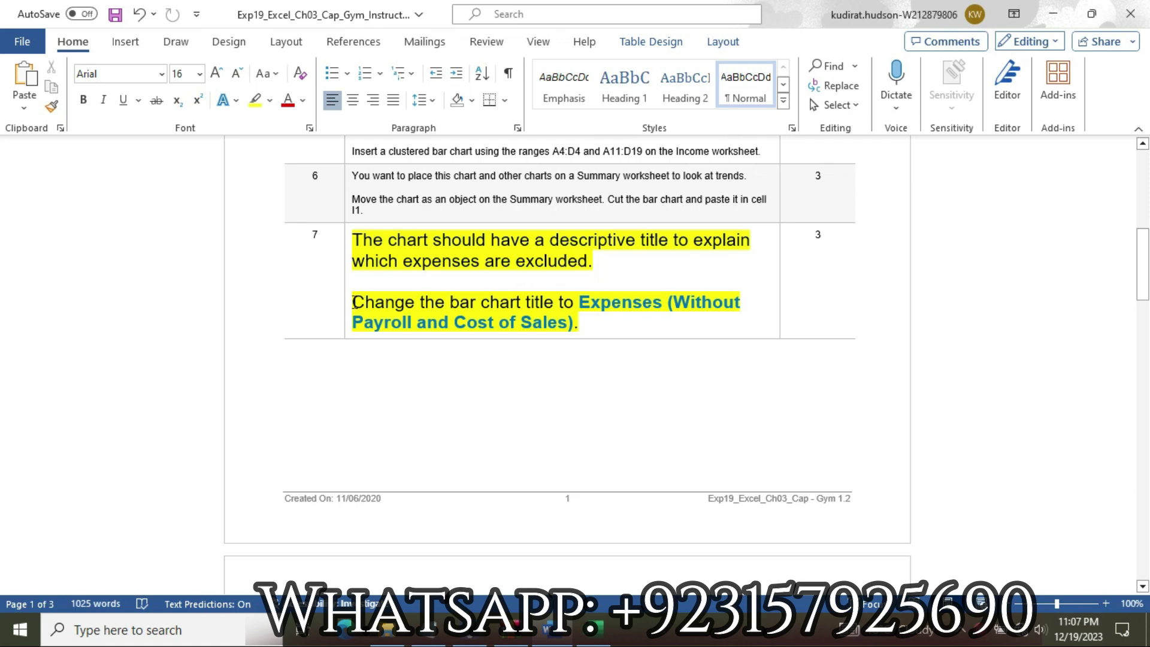
- Highlight step 7's sentence giving the new bar chart title in turquoise
left_click_drag(353, 303, 586, 316)
left_click(669, 290)
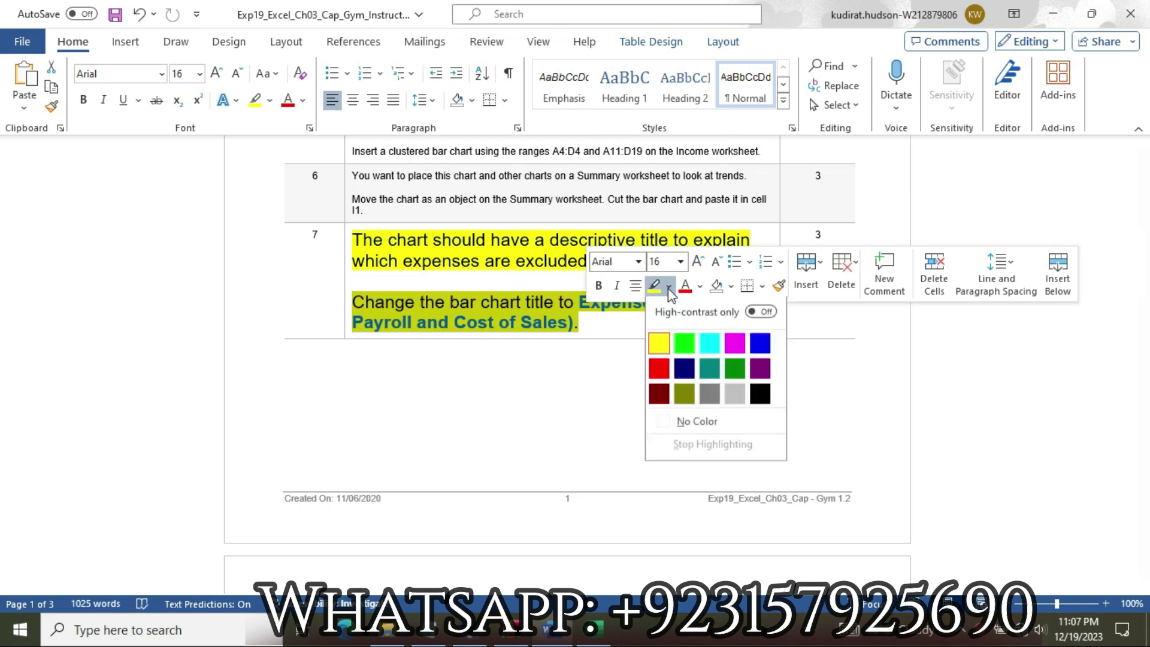
left_click(710, 343)
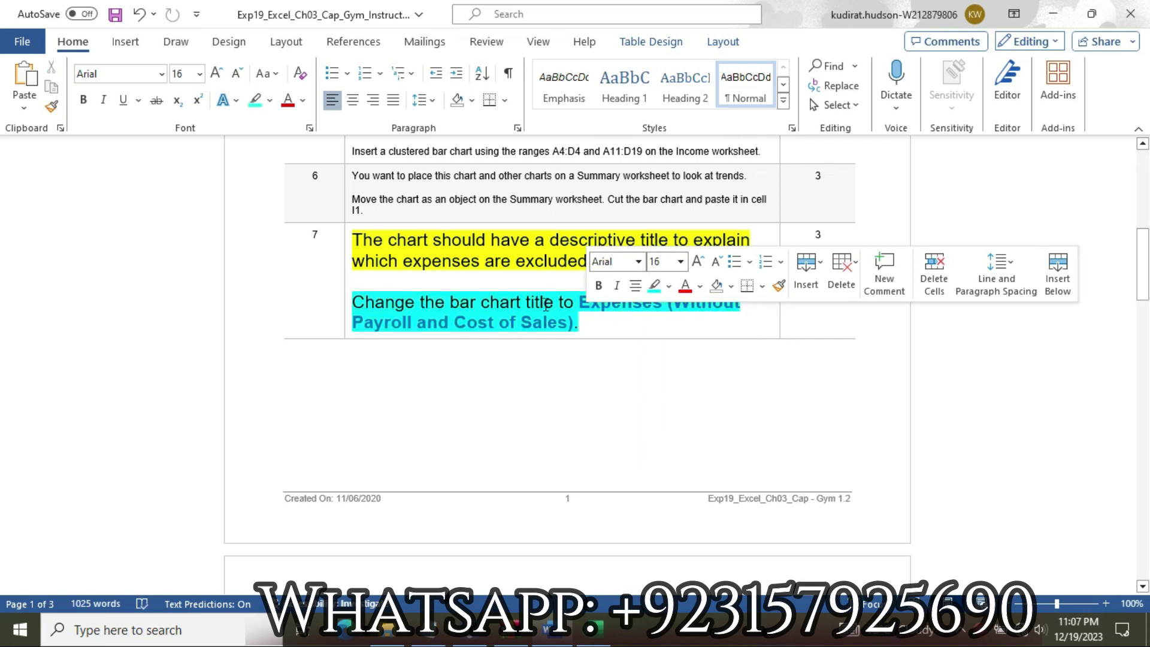
left_click(545, 305)
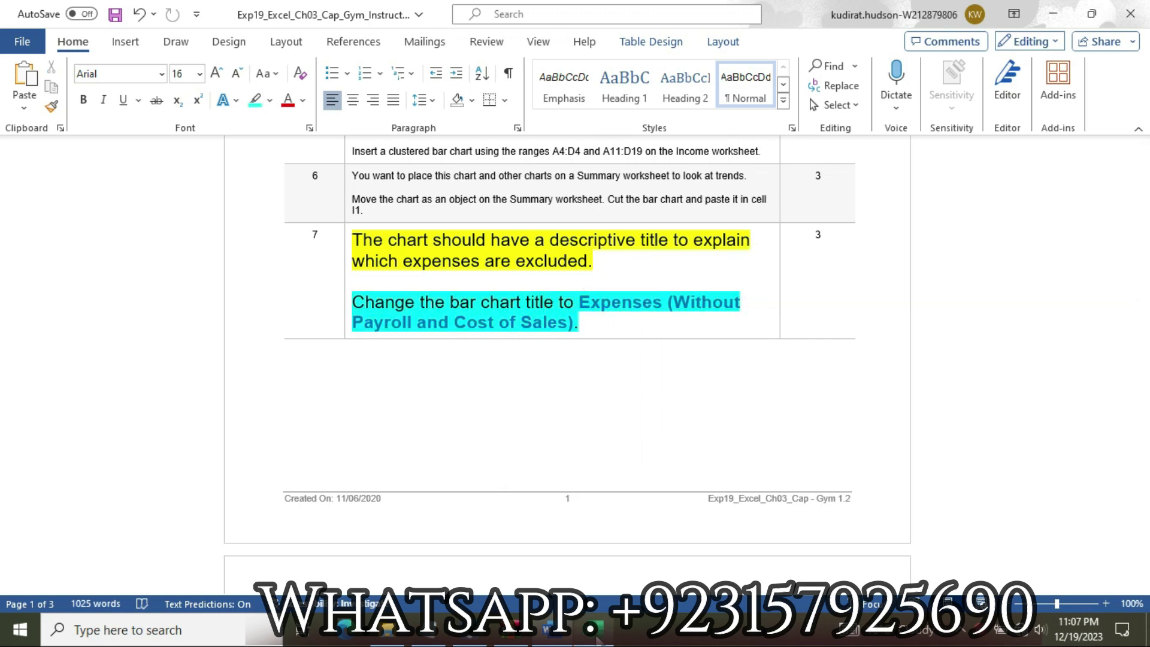
- Switch to Excel and replace the bar chart's placeholder title on the Summary worksheet with "Expenses ("
left_click(597, 636)
left_click(671, 245)
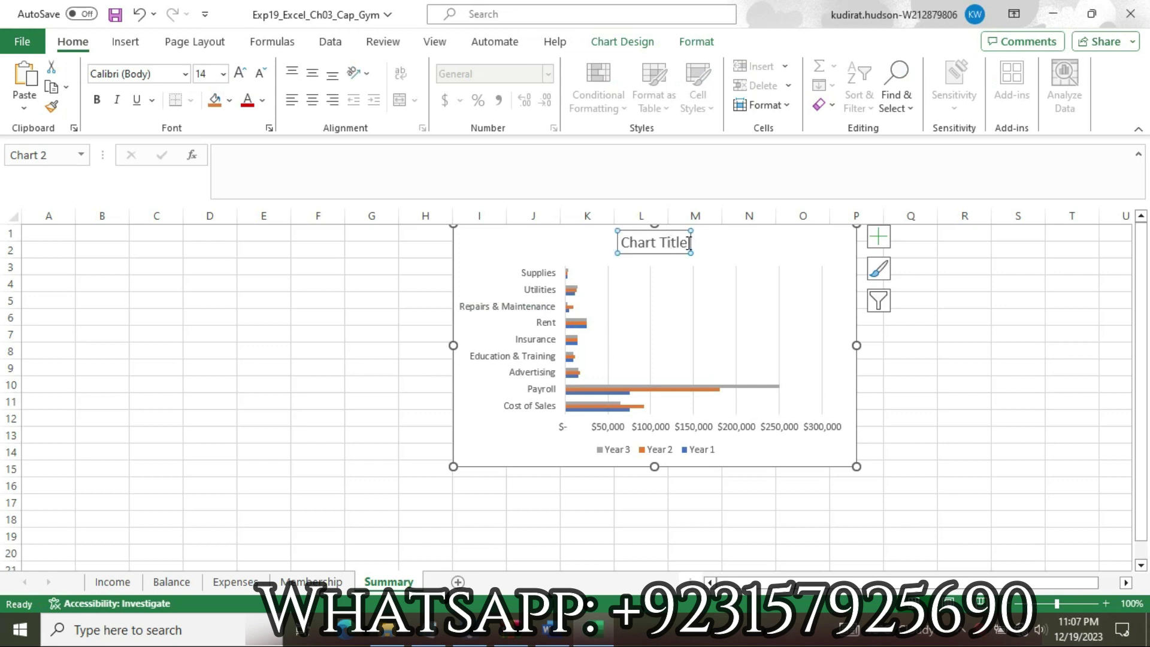
left_click_drag(689, 243, 624, 243)
key("Delete")
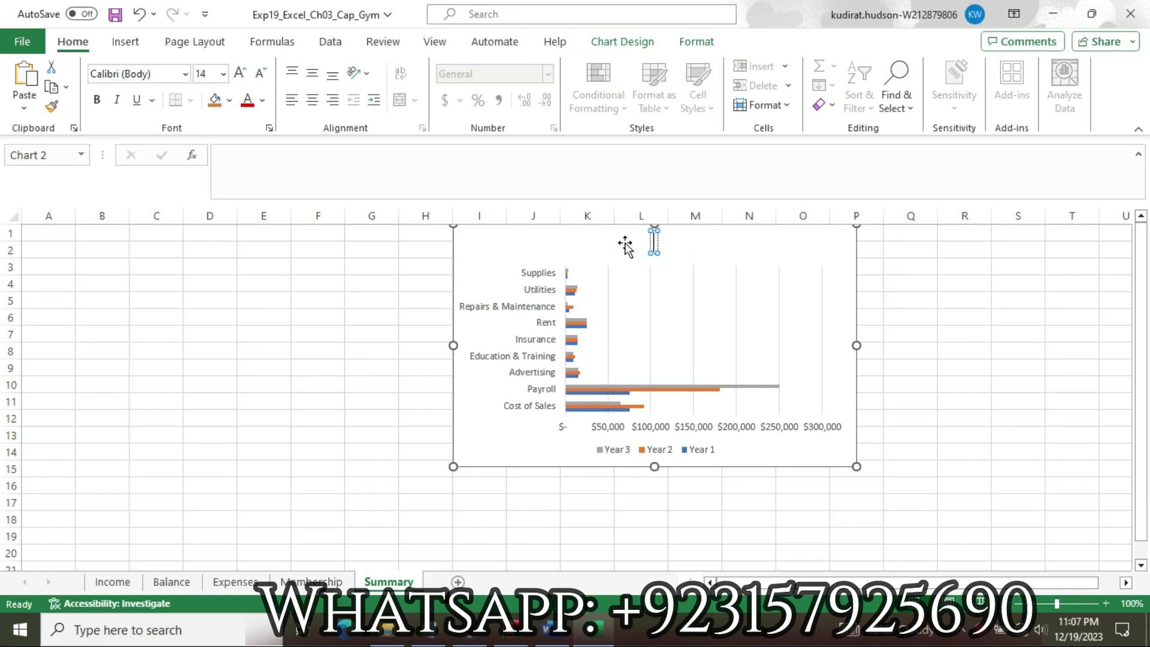
type("Expense")
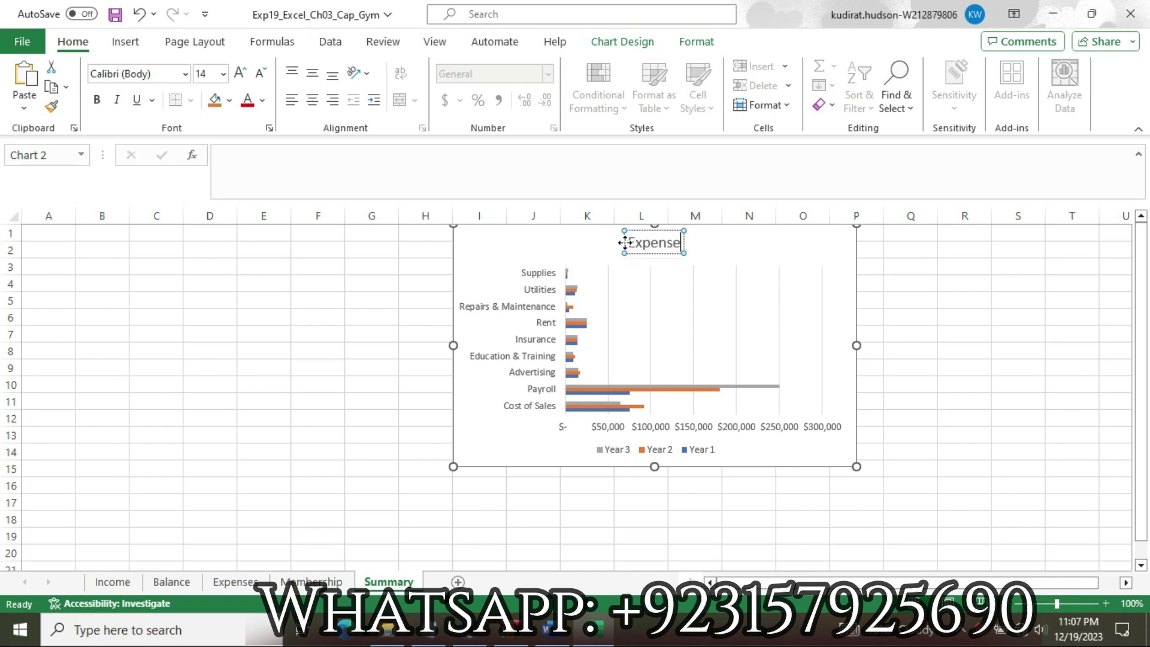
type("s")
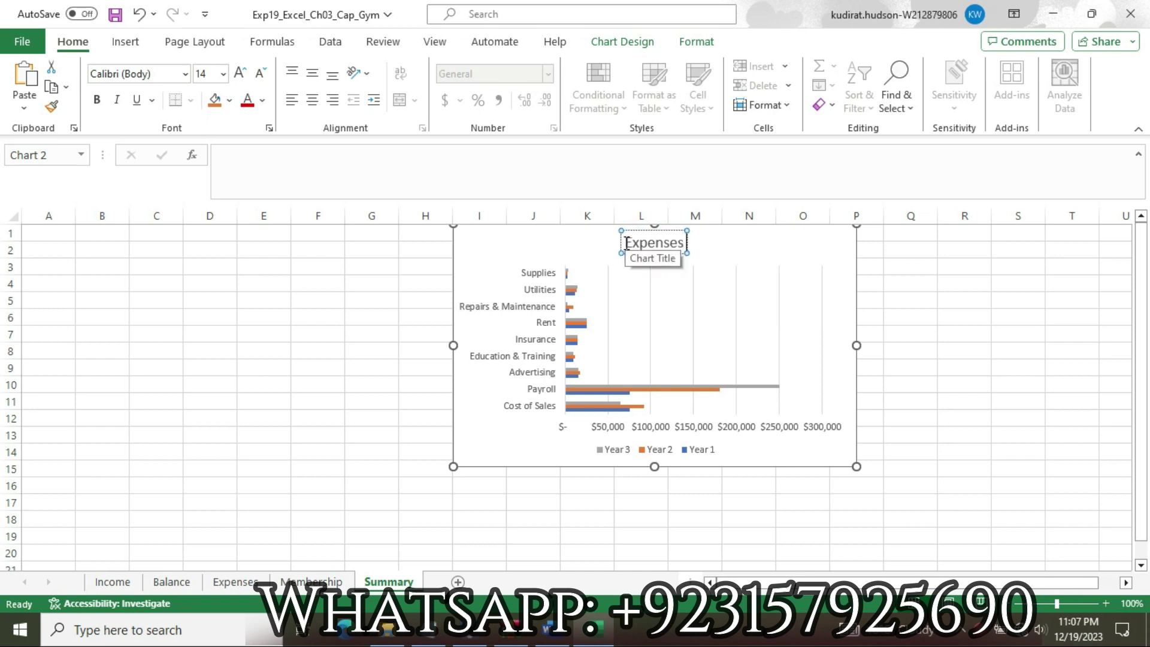
type(" (")
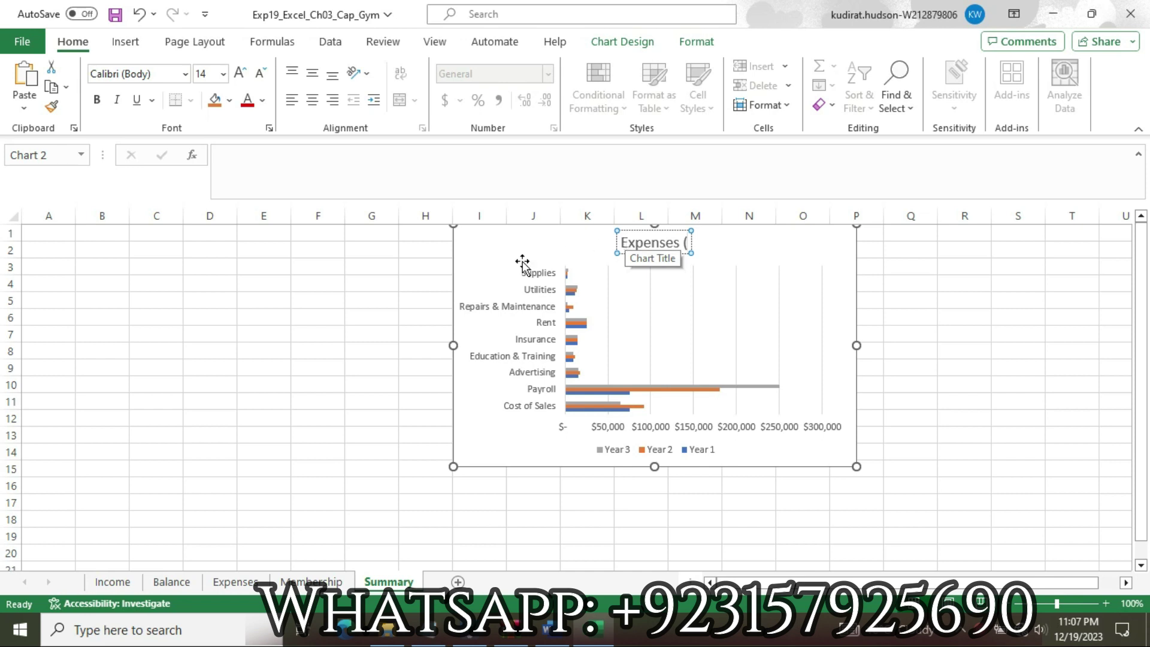
- Check the title wording in the Word instructions and extend the chart title to "Expenses (Without Payroll"
mouse_move(548, 630)
mouse_move(555, 593)
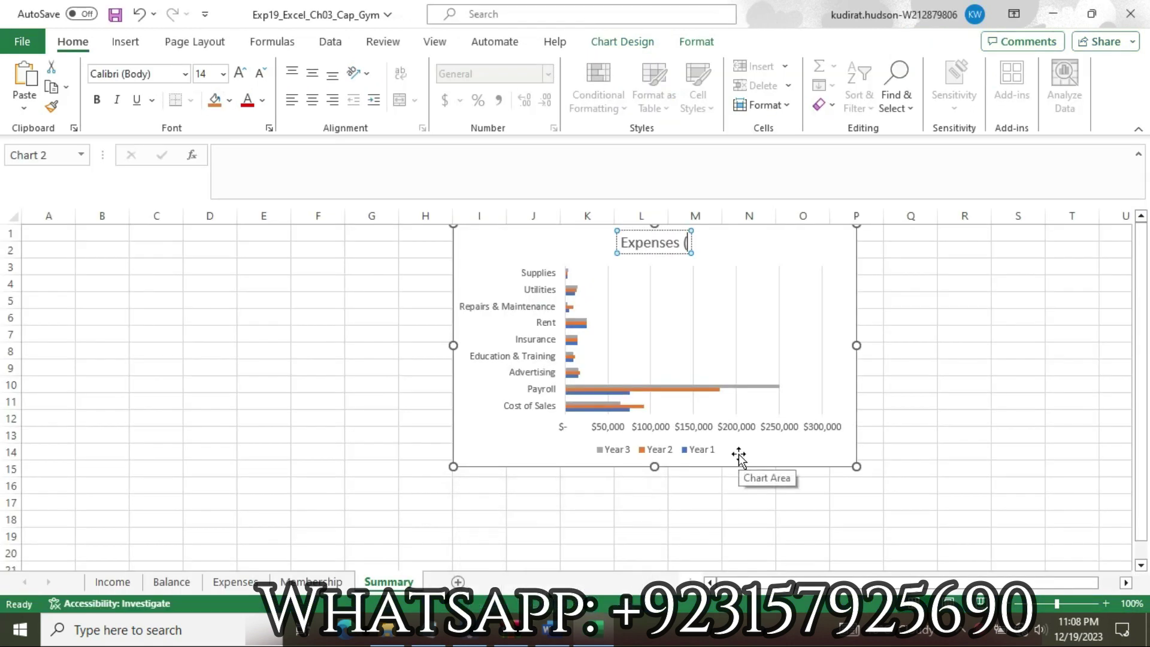
type("With")
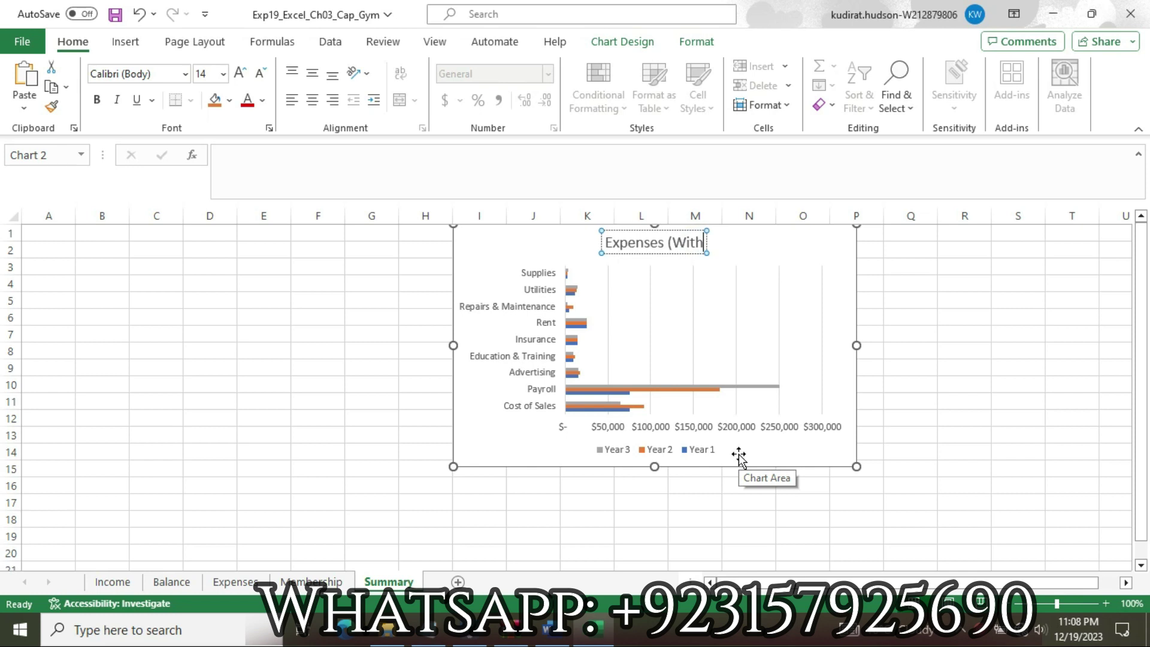
type("out")
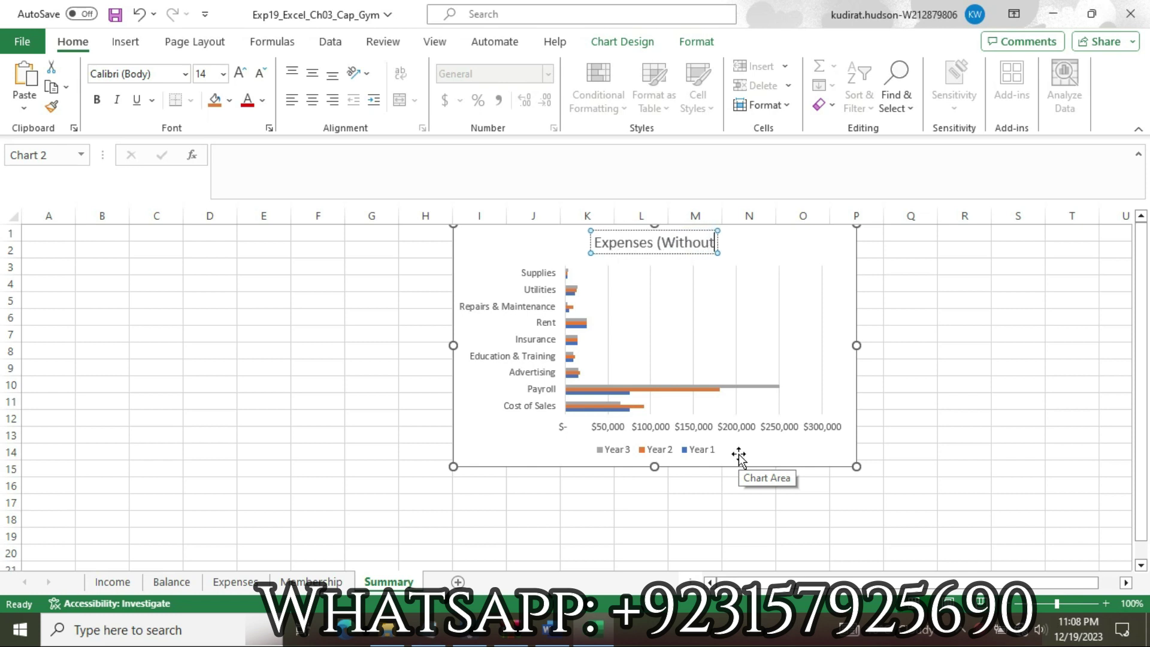
type(" Pyr")
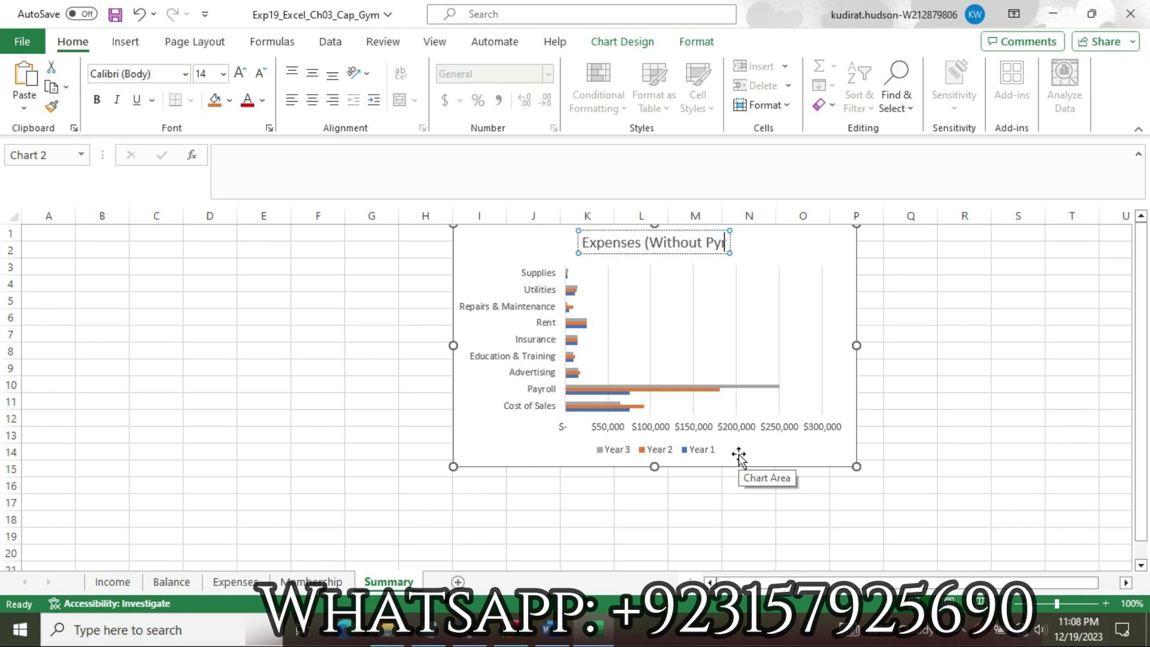
type("oll")
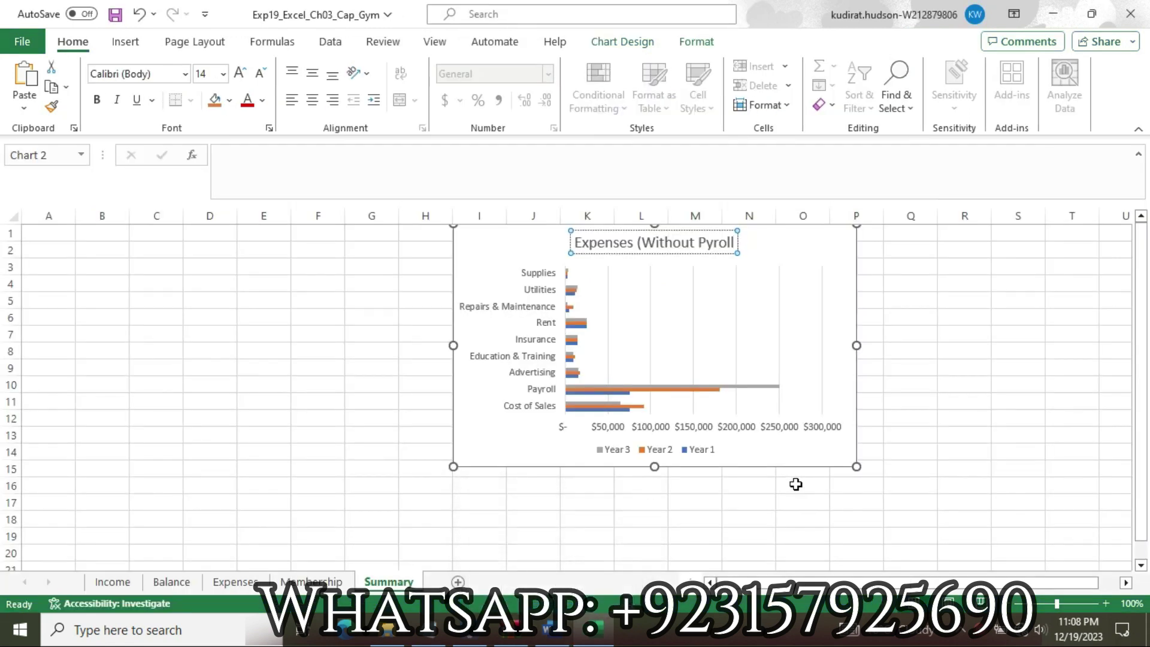
mouse_move(567, 635)
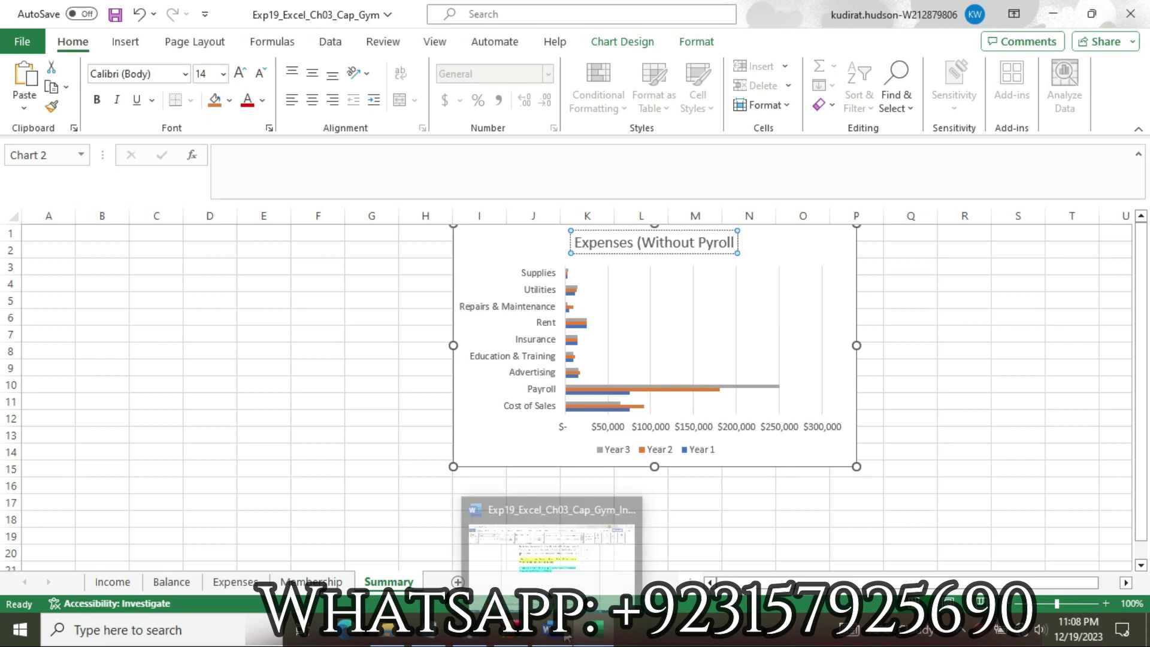
mouse_move(568, 574)
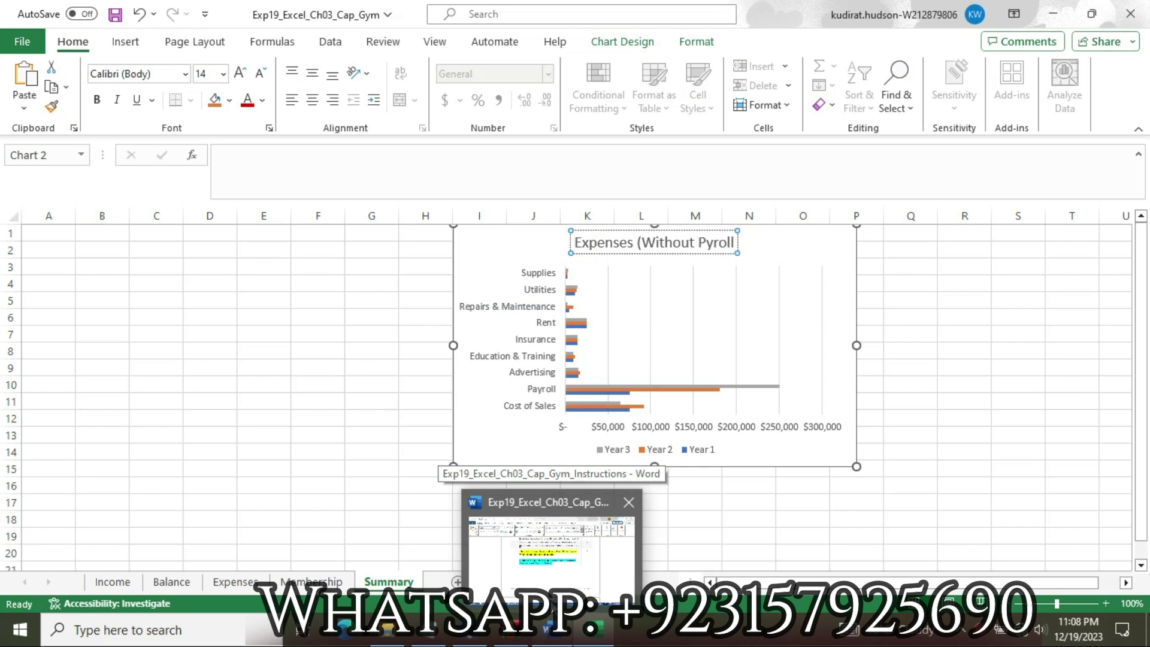
mouse_move(554, 606)
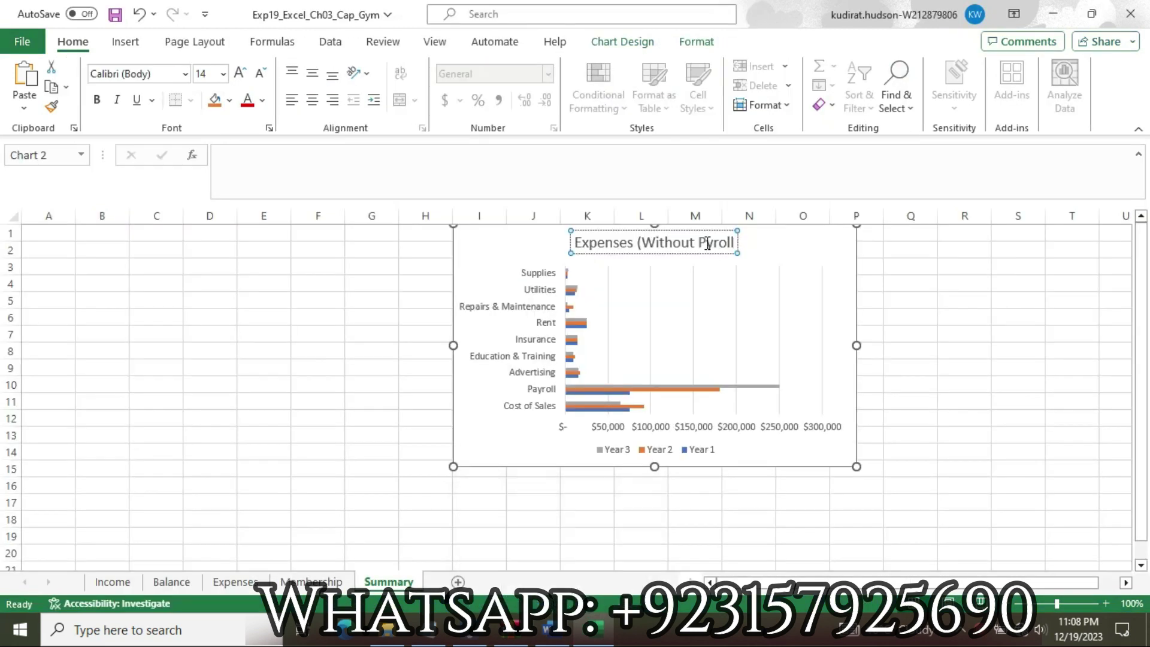
type("a")
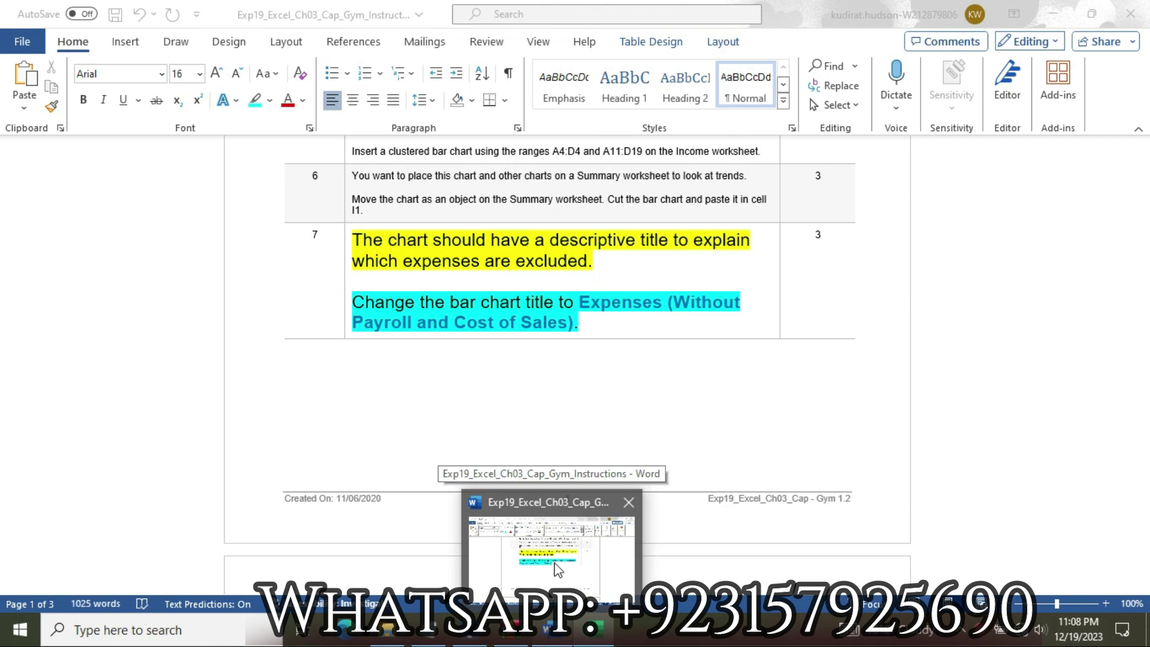
- Extend the chart title to "Expenses (Without Payroll and Cost of Sales", checking the wording and capitalization against the Word instructions
type("and Co")
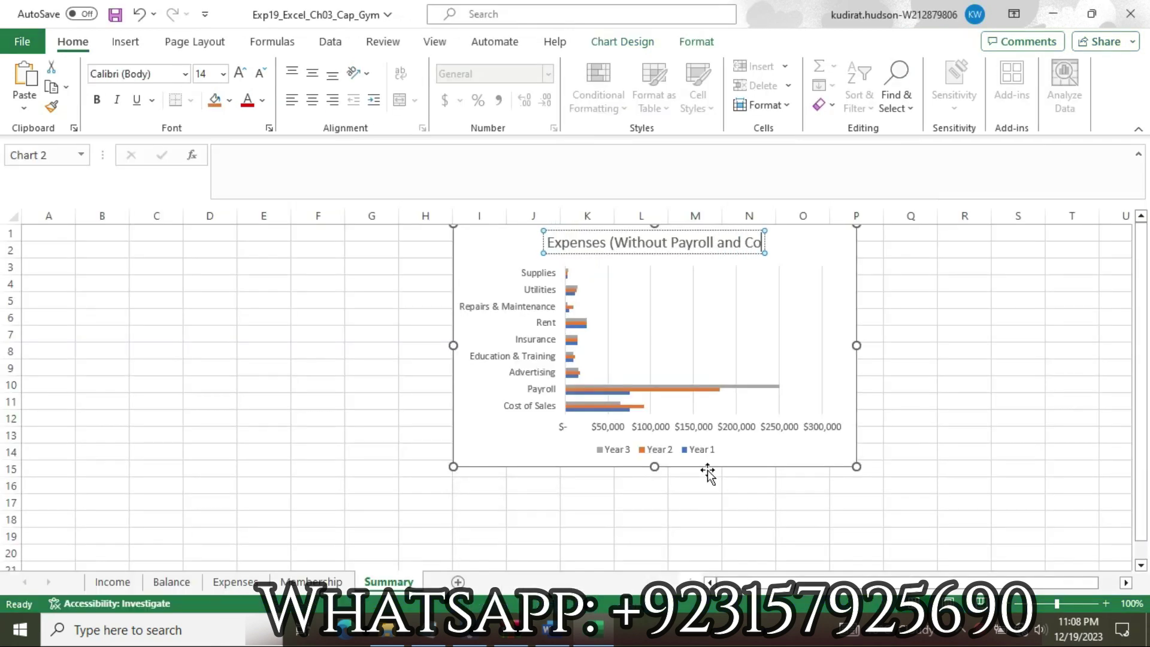
type("st o")
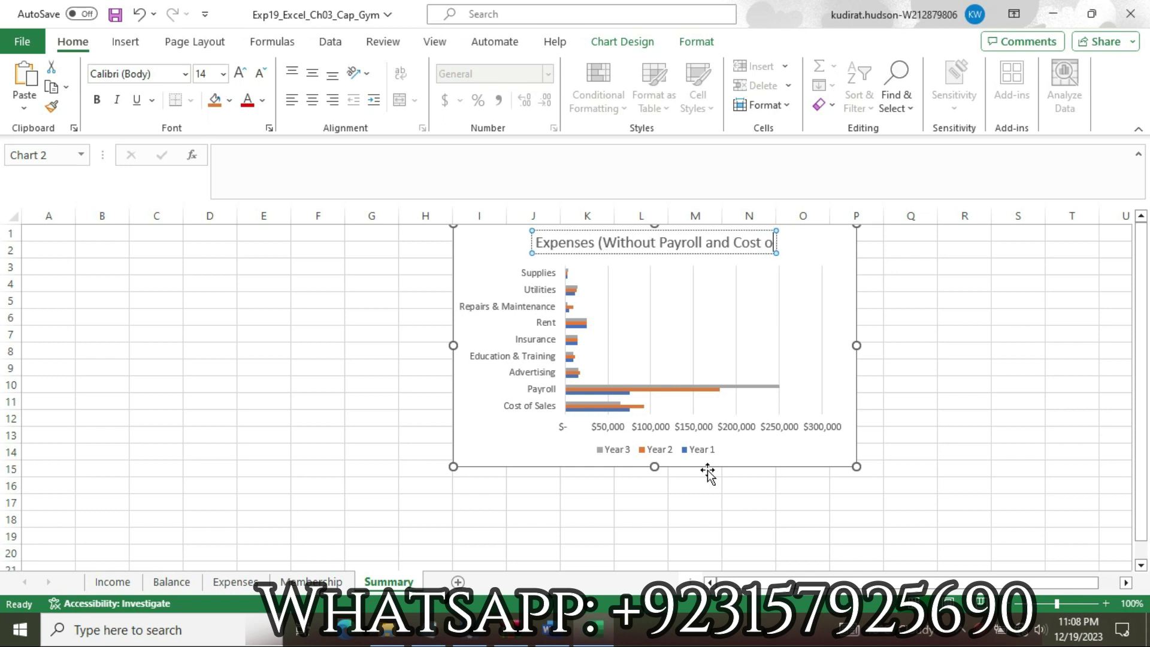
type("f sa")
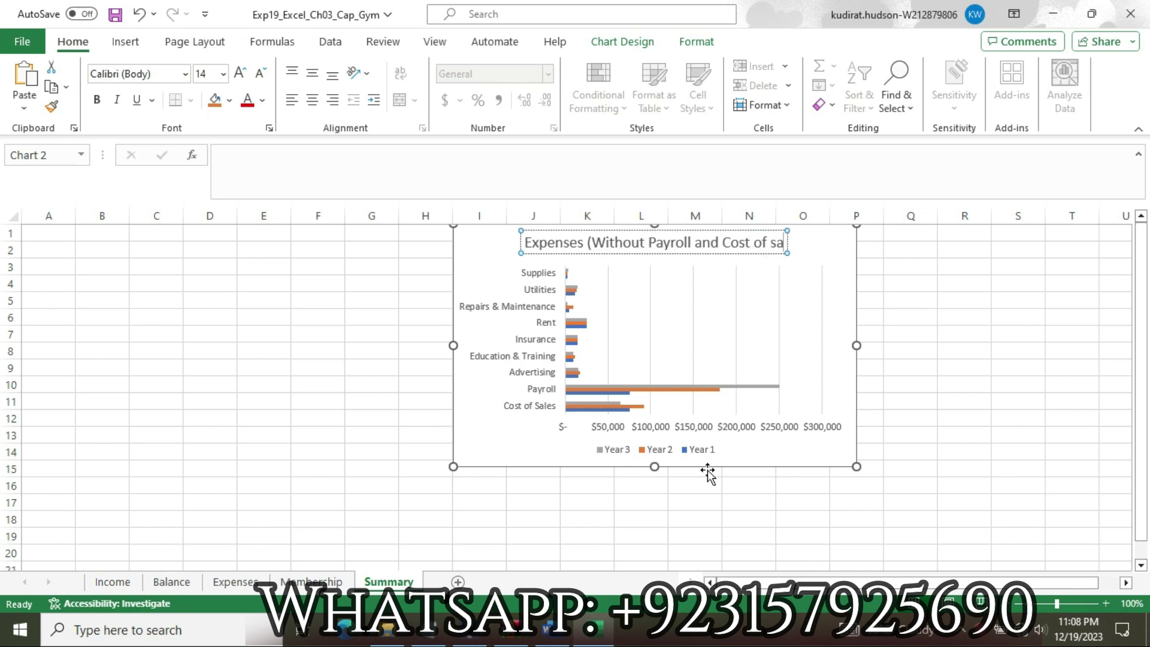
type("le")
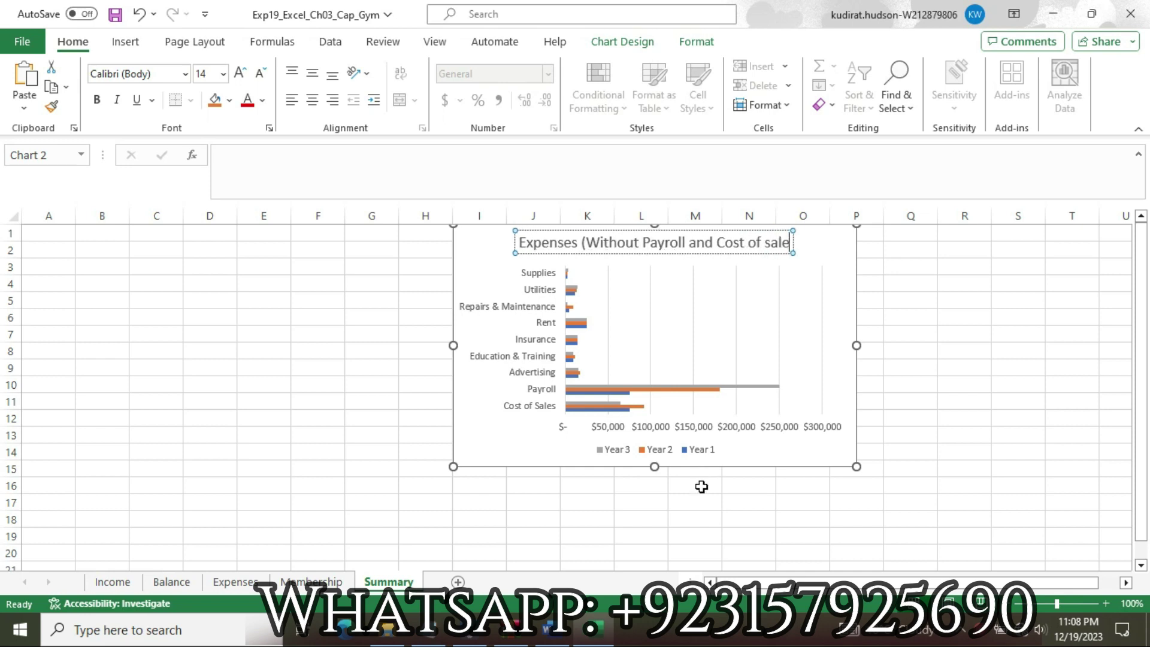
left_click(549, 629)
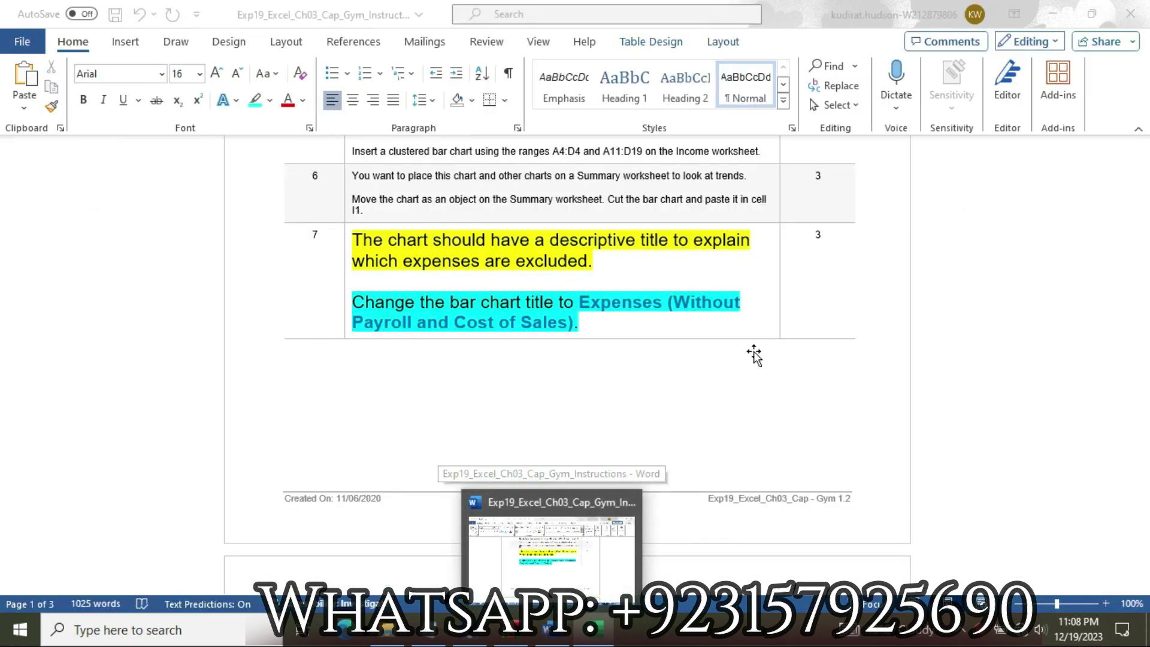
key("alt+Tab")
type("s")
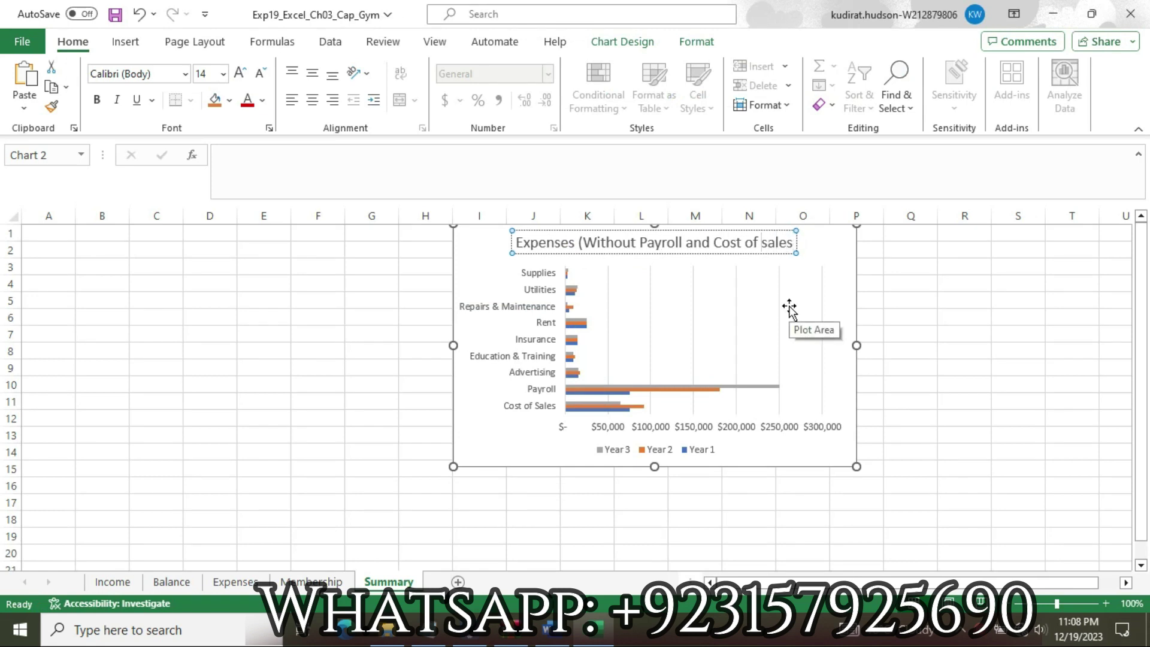
key("Delete")
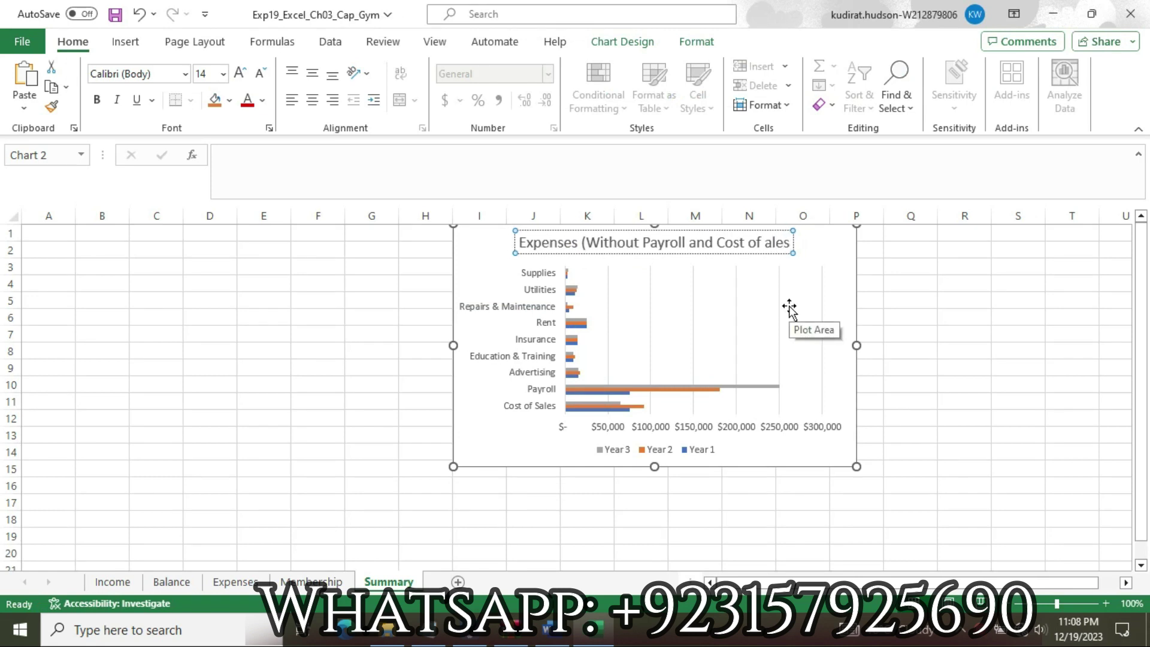
type("S")
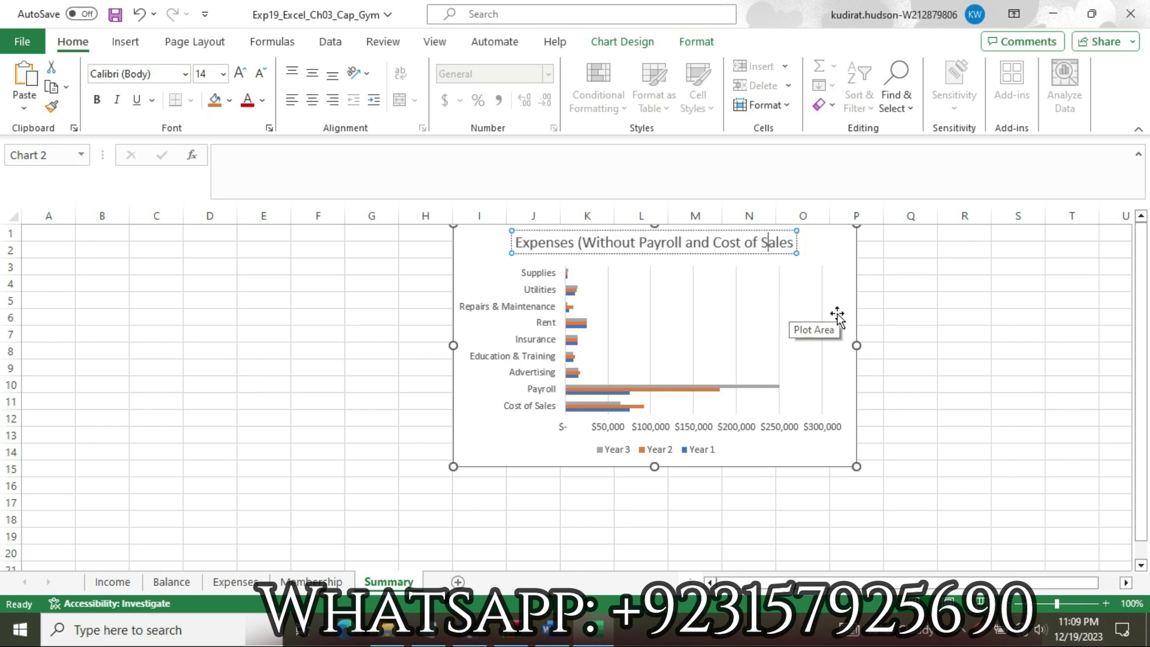
left_click(886, 316)
- Switch to the Word instructions, set step 7's text back to font size 9 and remove its highlighting
left_click(548, 629)
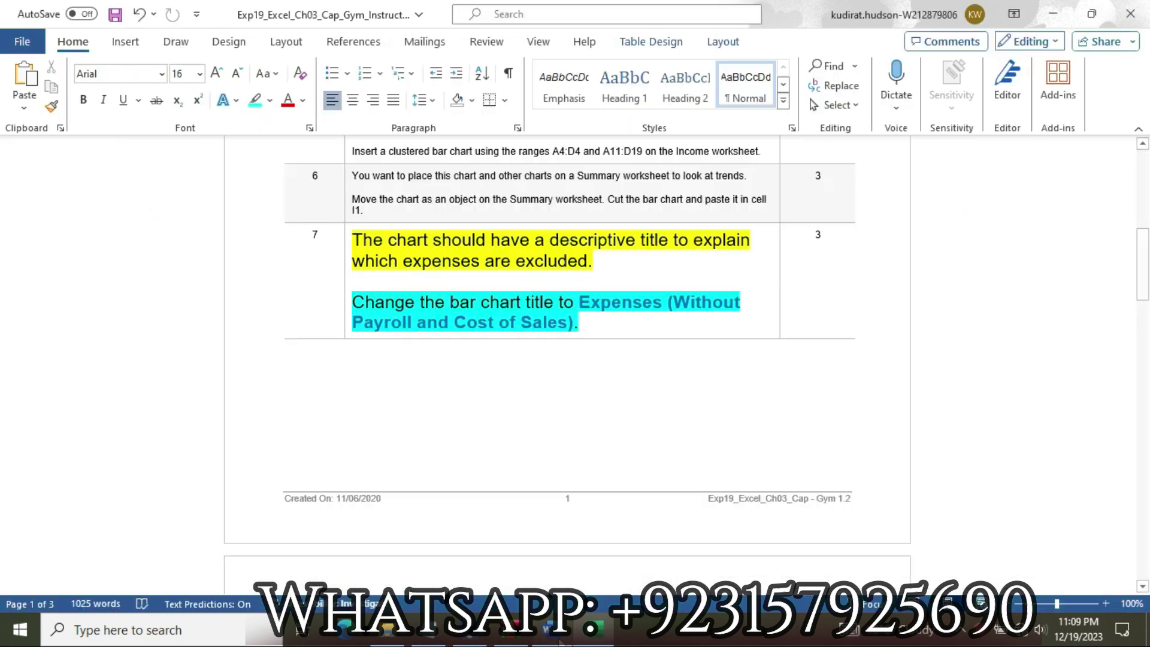
left_click(346, 250)
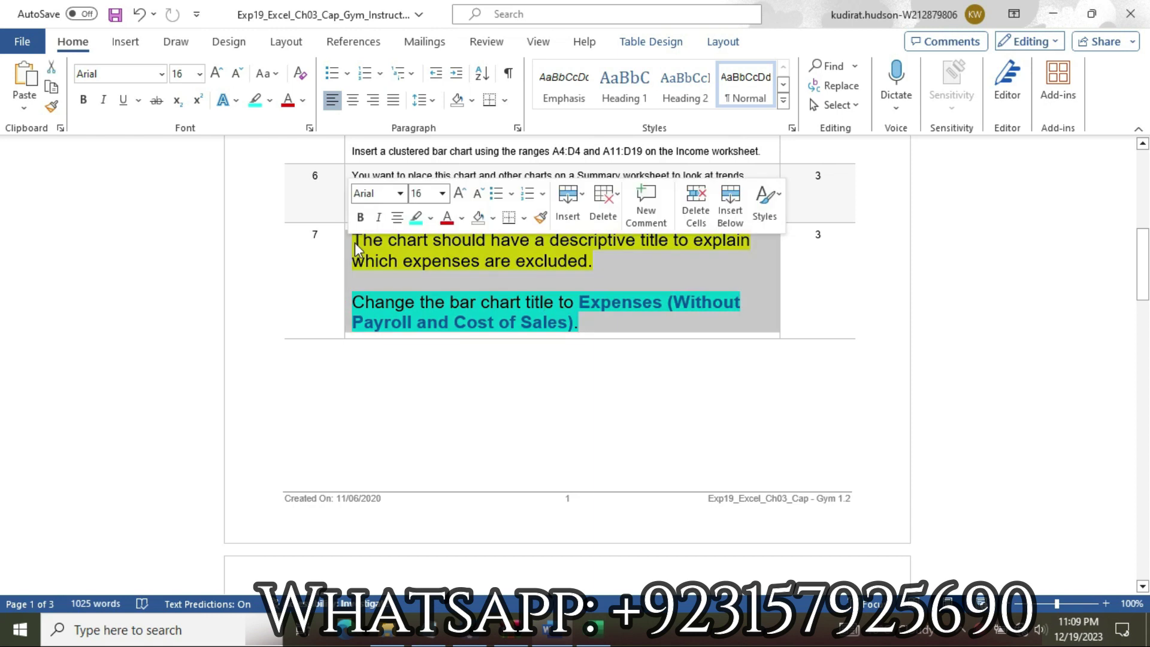
left_click(442, 192)
left_click(428, 239)
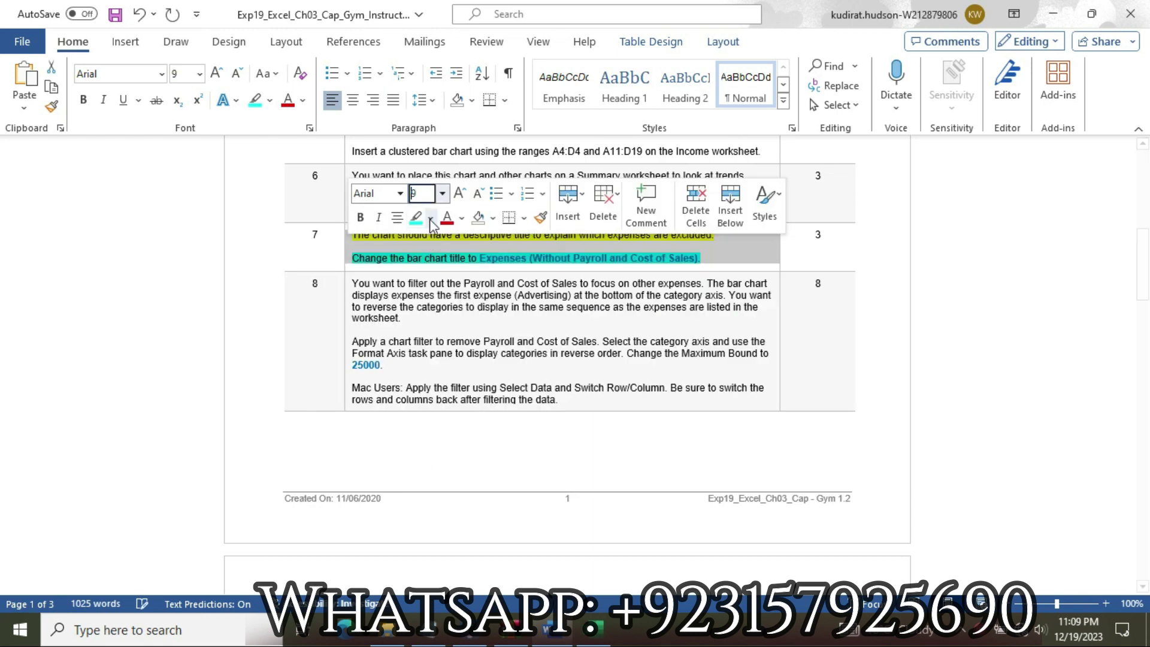
left_click(431, 218)
left_click(453, 355)
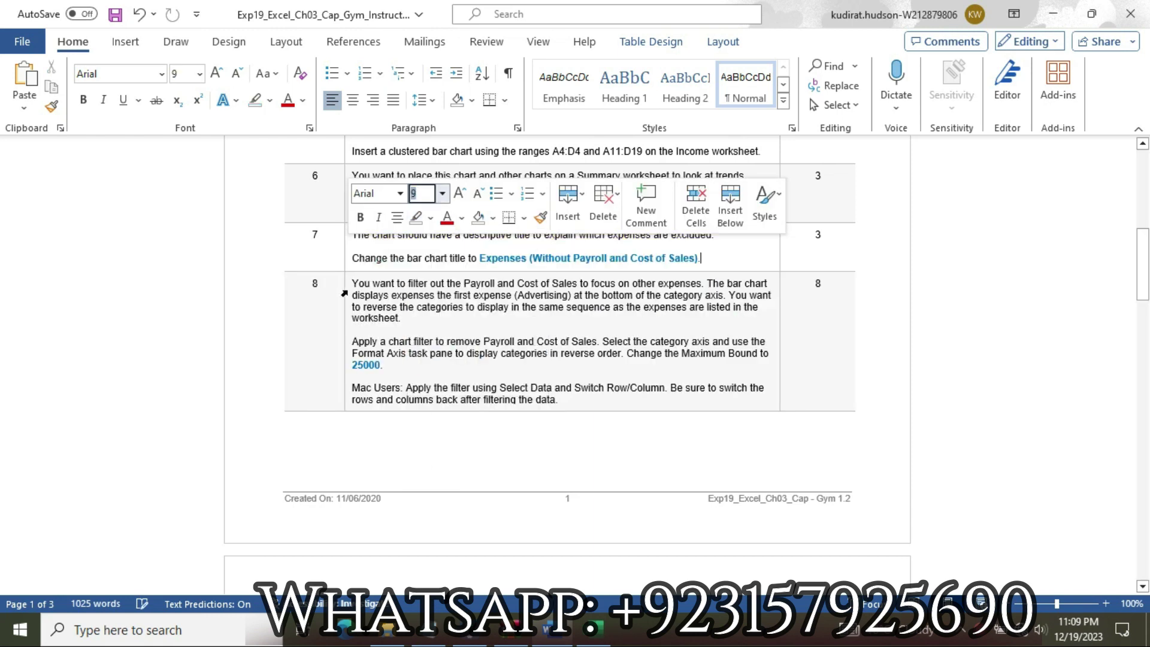
- Enlarge the step 8 instruction text to font size 16 and highlight it in yellow
left_click(345, 294)
left_click(441, 235)
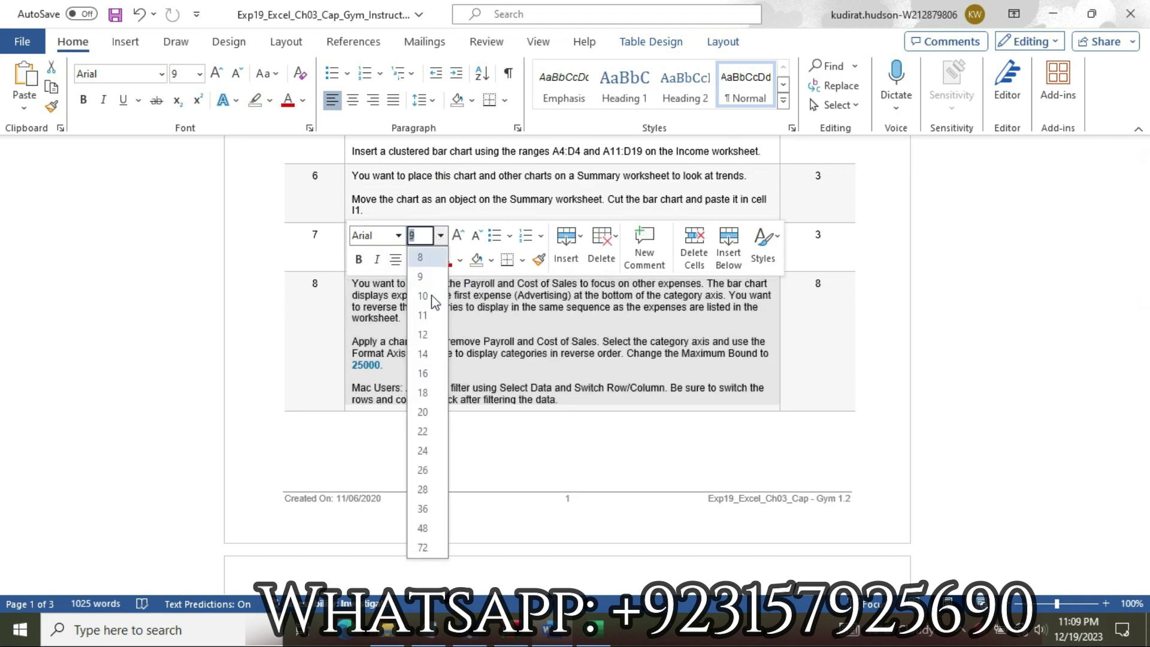
left_click(423, 372)
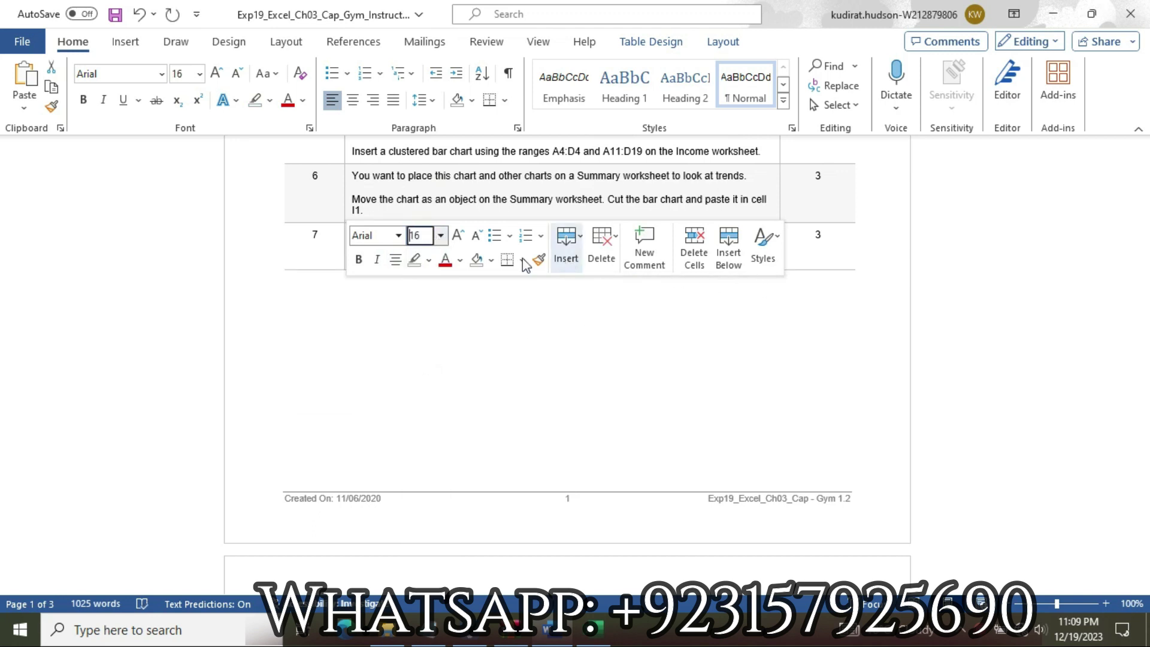
left_click(429, 259)
left_click(419, 321)
left_click(656, 330)
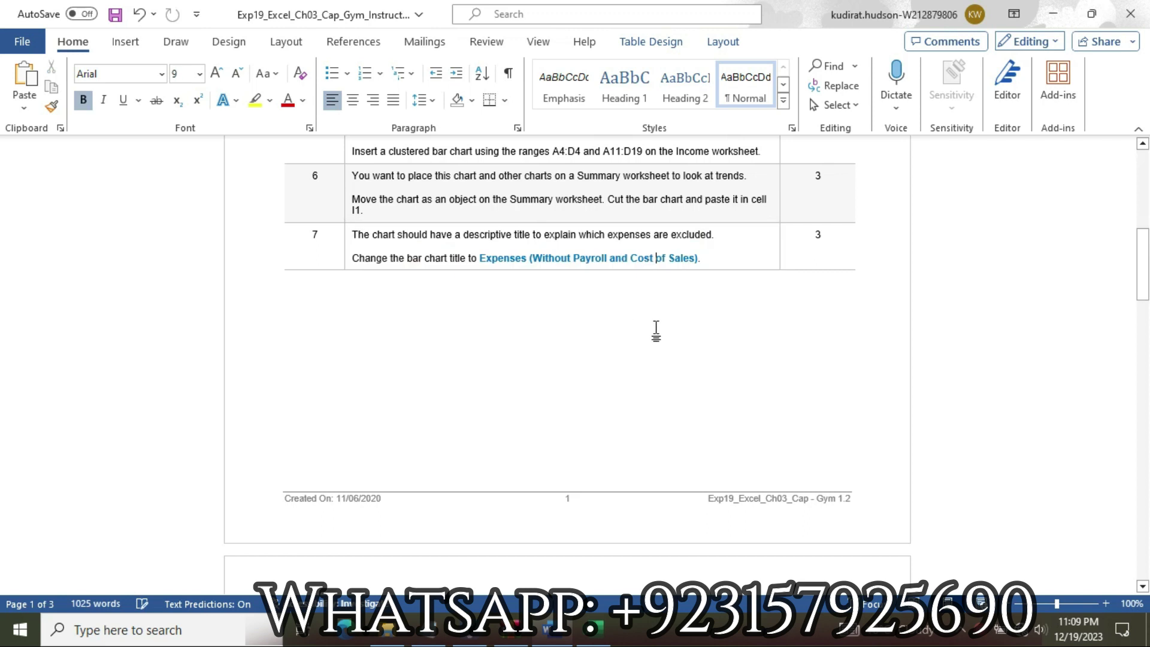
left_click_drag(1141, 257, 1143, 320)
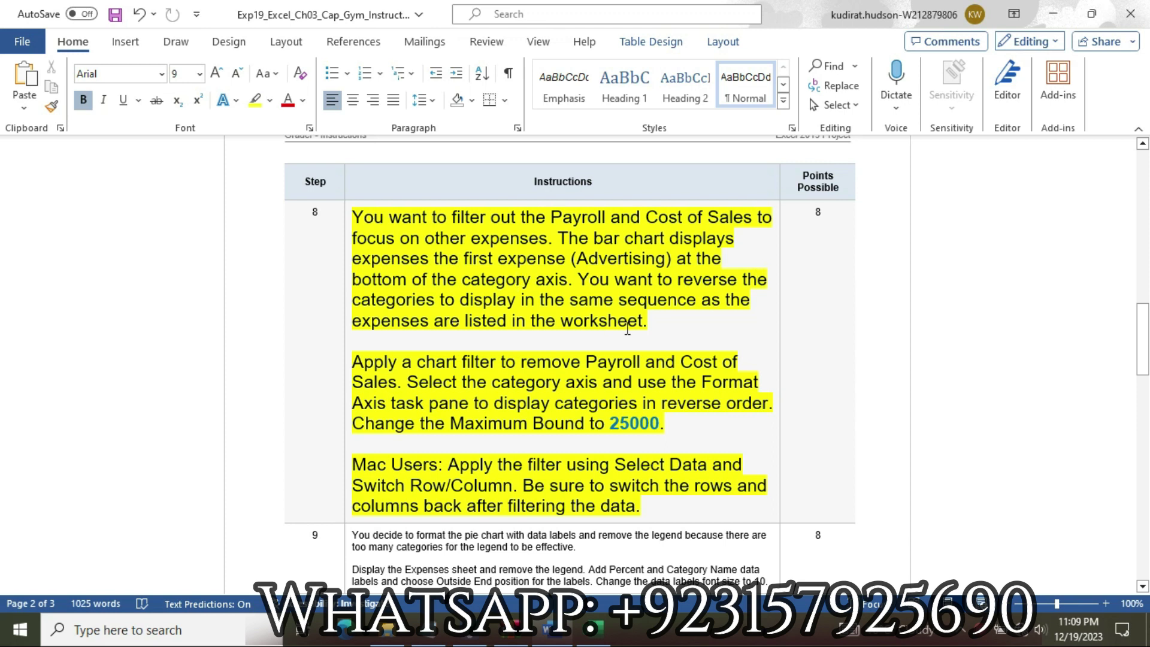
- Highlight step 8's paragraph about the chart filter, category axis and maximum bound in turquoise
left_click_drag(355, 362, 719, 441)
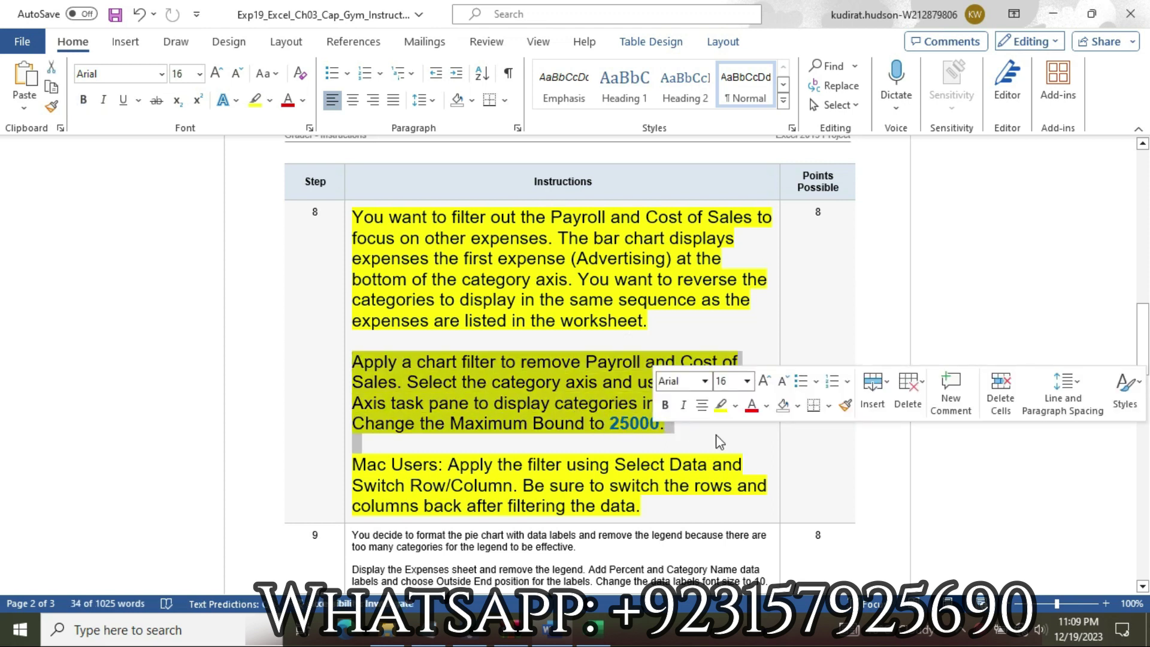
left_click(736, 406)
left_click(782, 466)
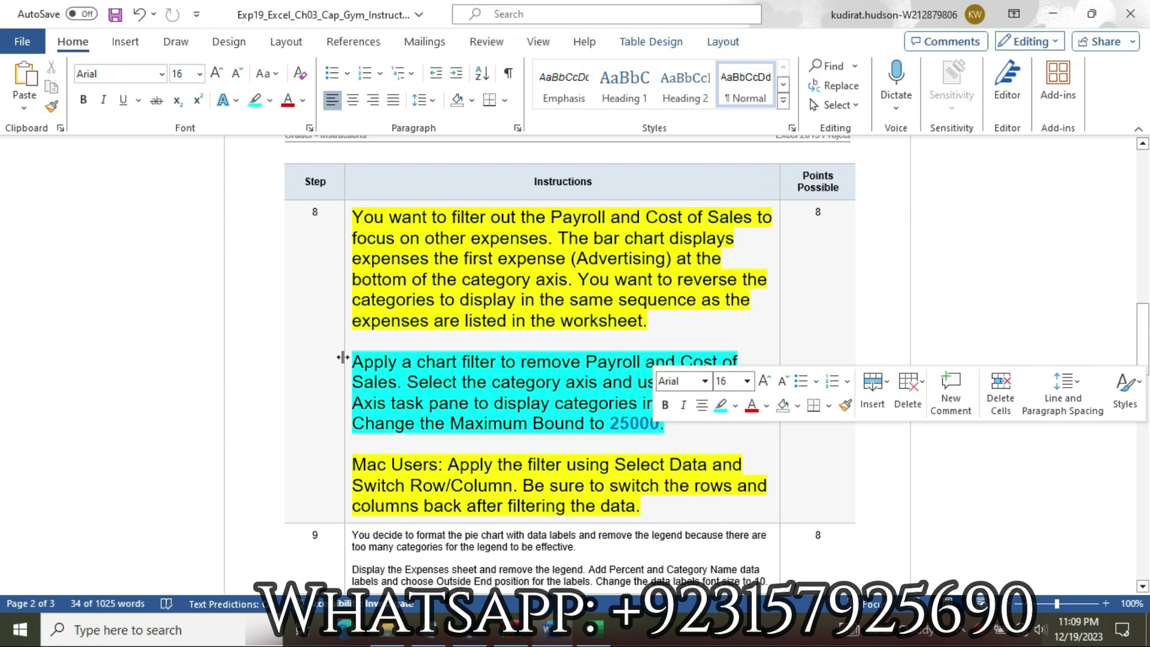
- Switch to Excel and try to filter Payroll and Cost of Sales out of the Summary bar chart, checking the Word instructions
left_click_drag(364, 362, 395, 389)
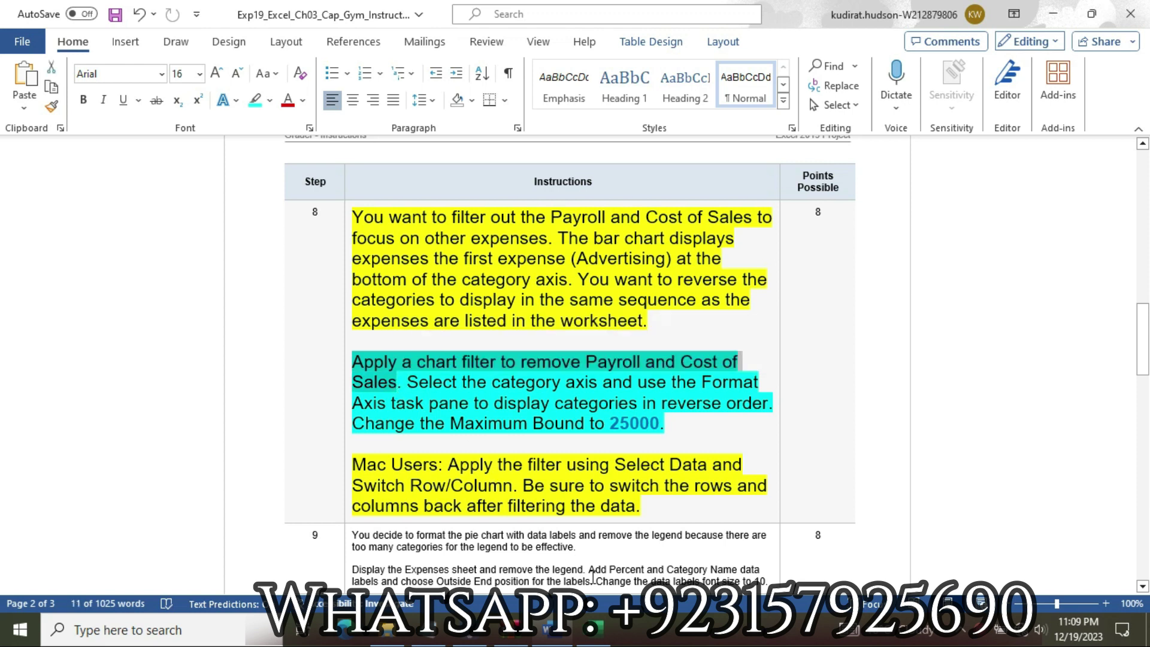
left_click(593, 628)
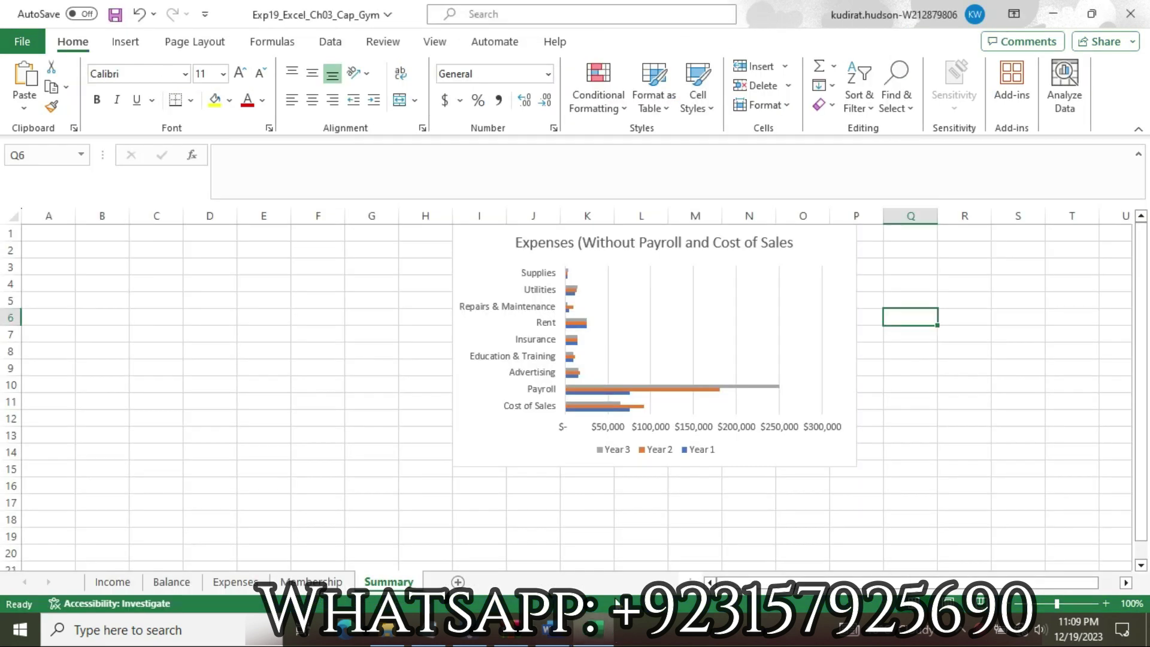
left_click(822, 251)
left_click(879, 302)
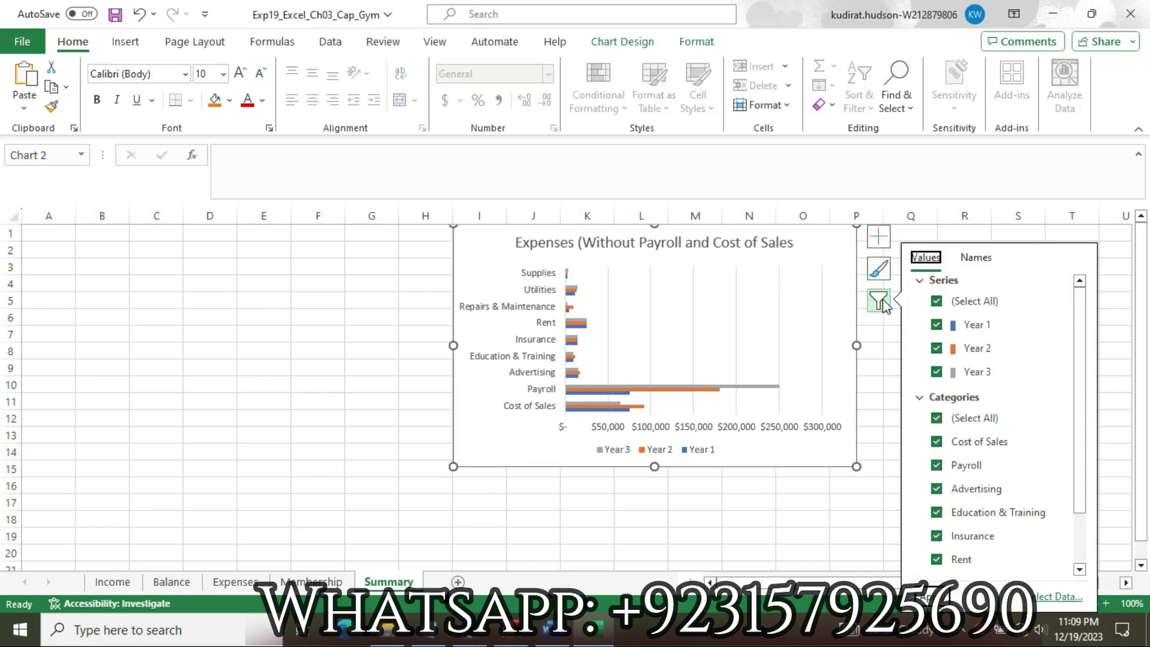
left_click(553, 632)
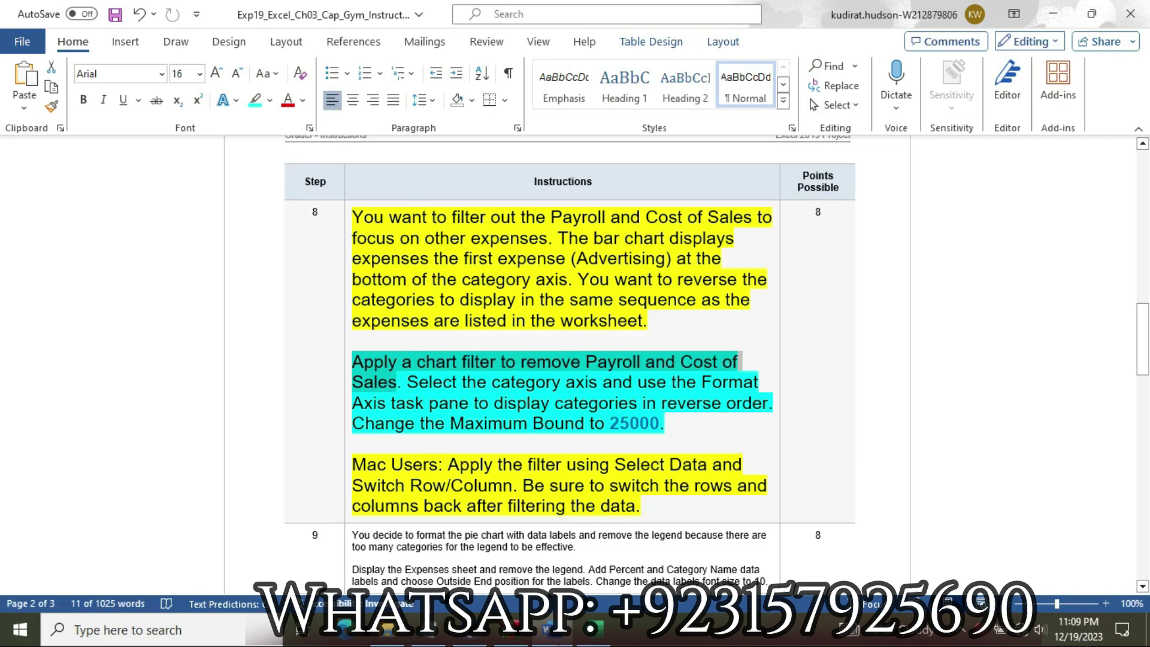
left_click(594, 629)
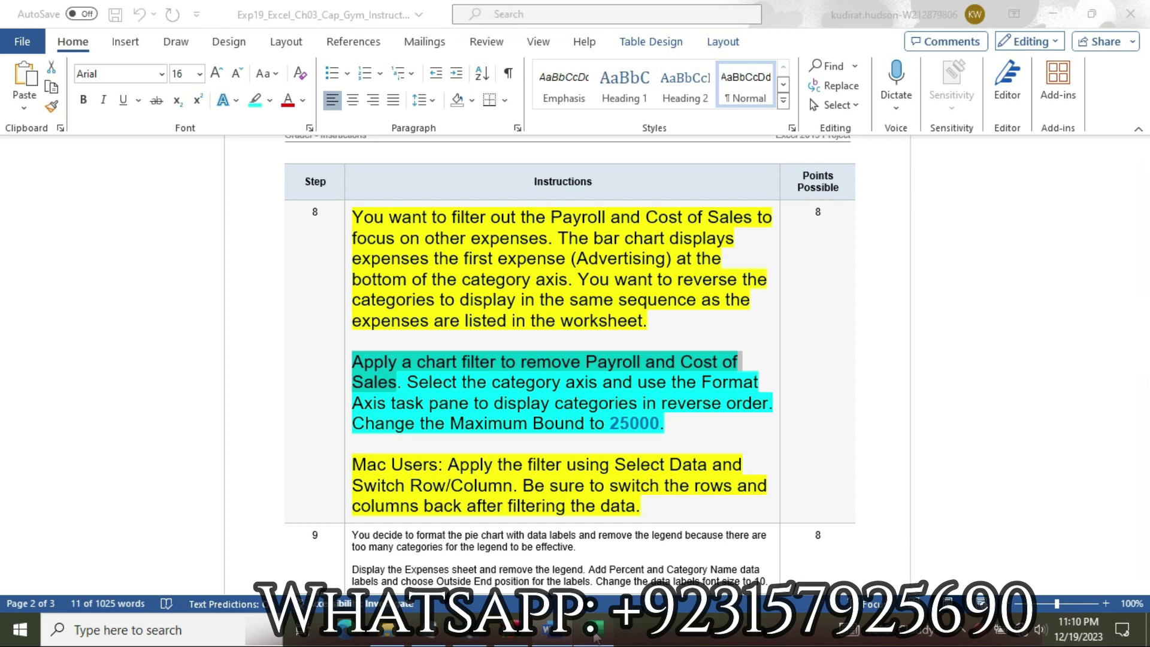
left_click(878, 301)
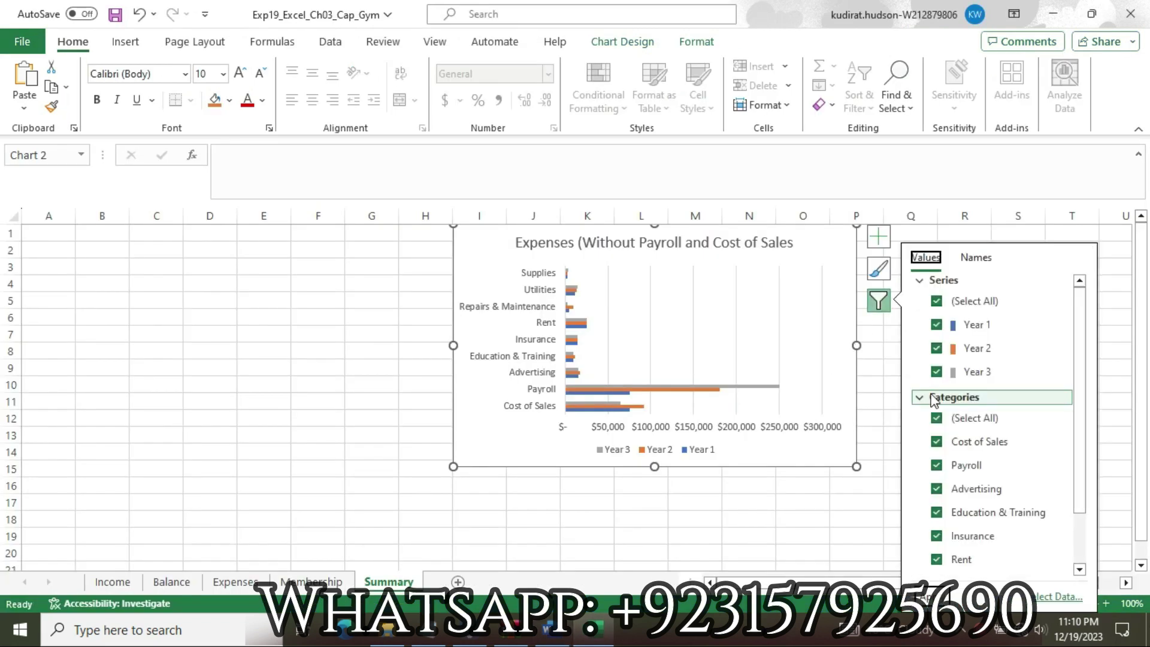
left_click(937, 466)
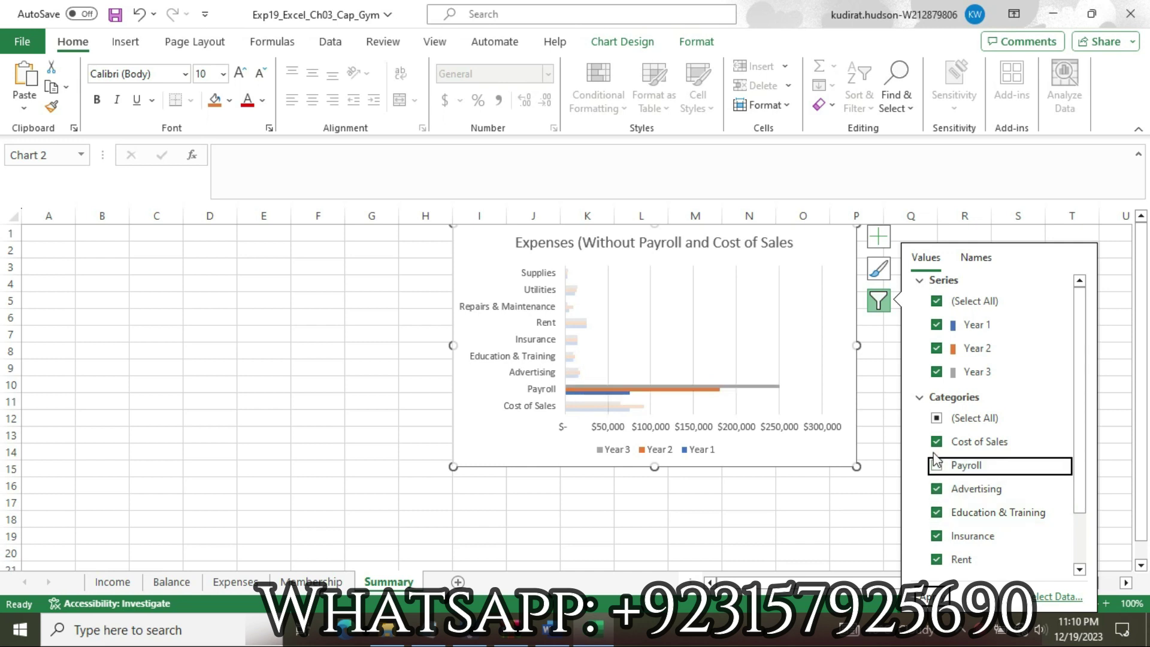
left_click(937, 445)
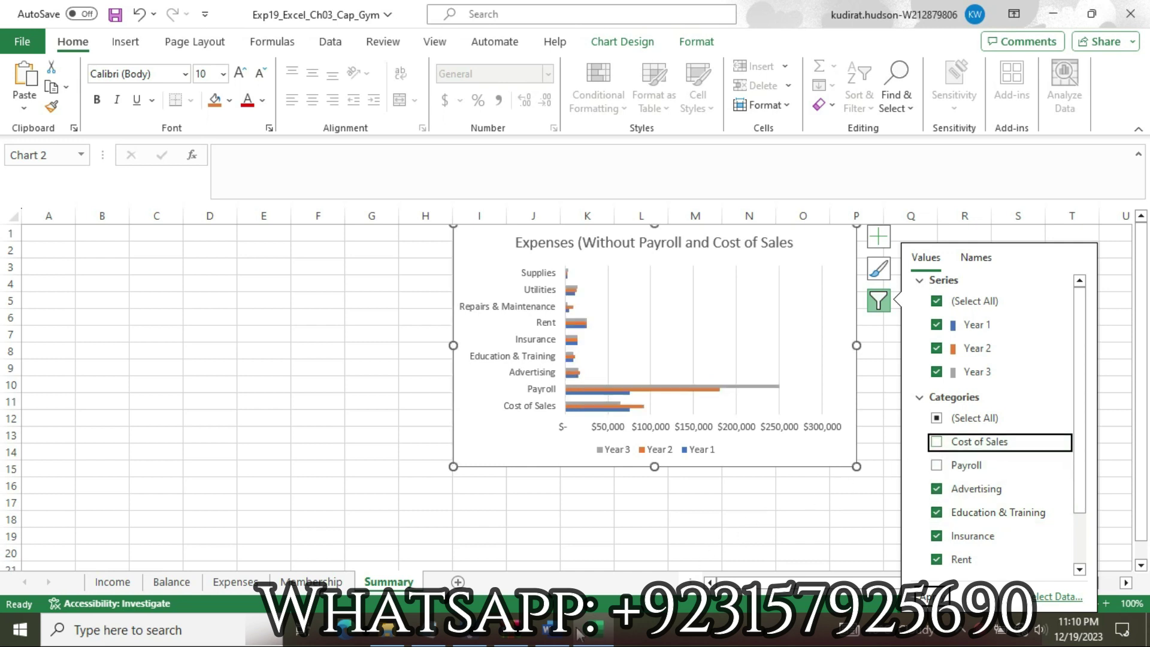
- Check the Word instruction about displaying the category axis in reverse order and return to Excel
left_click(558, 637)
left_click_drag(408, 384, 754, 411)
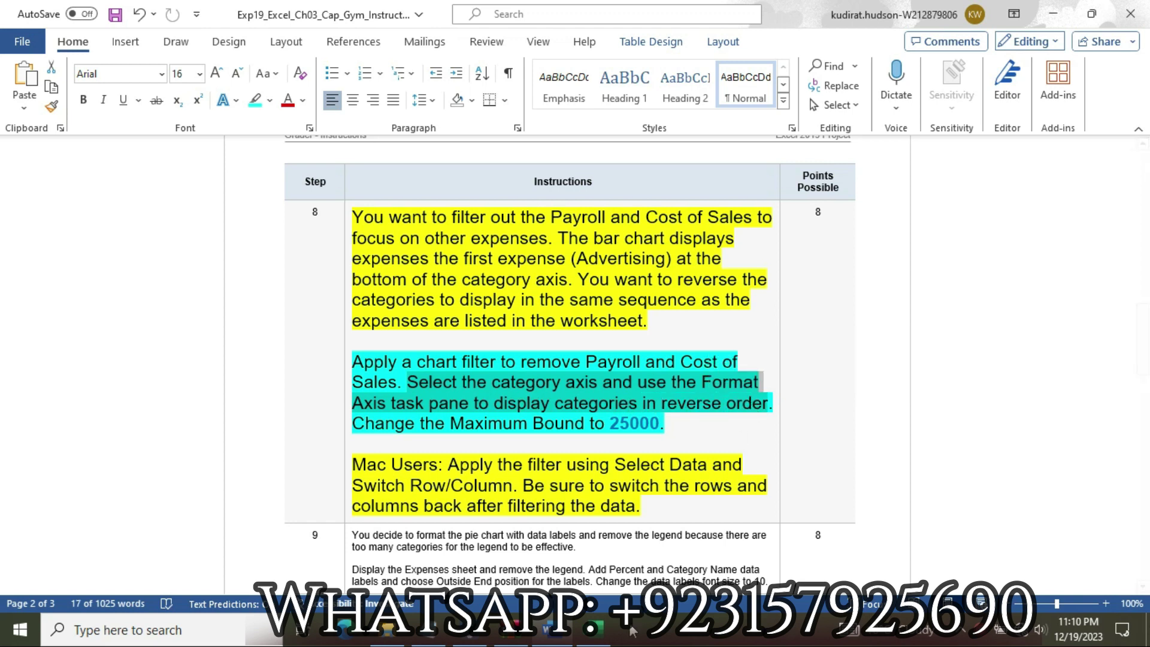
left_click(597, 629)
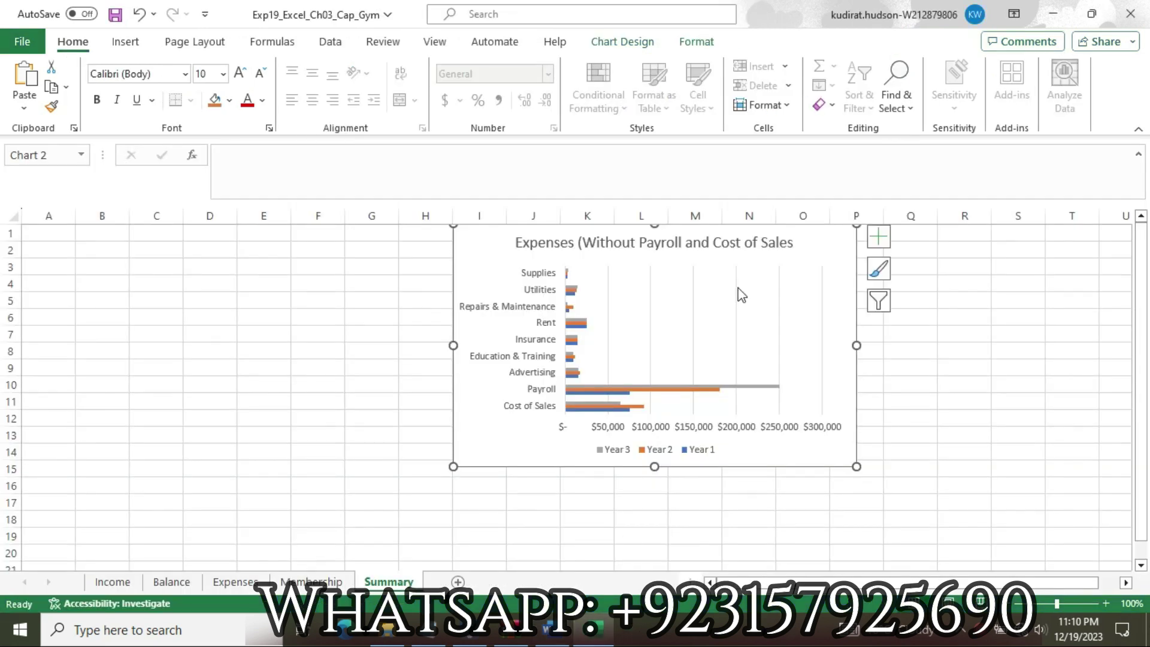
- Add horizontal and vertical axis titles to the bar chart and open the axis title's size and properties settings
left_click(879, 237)
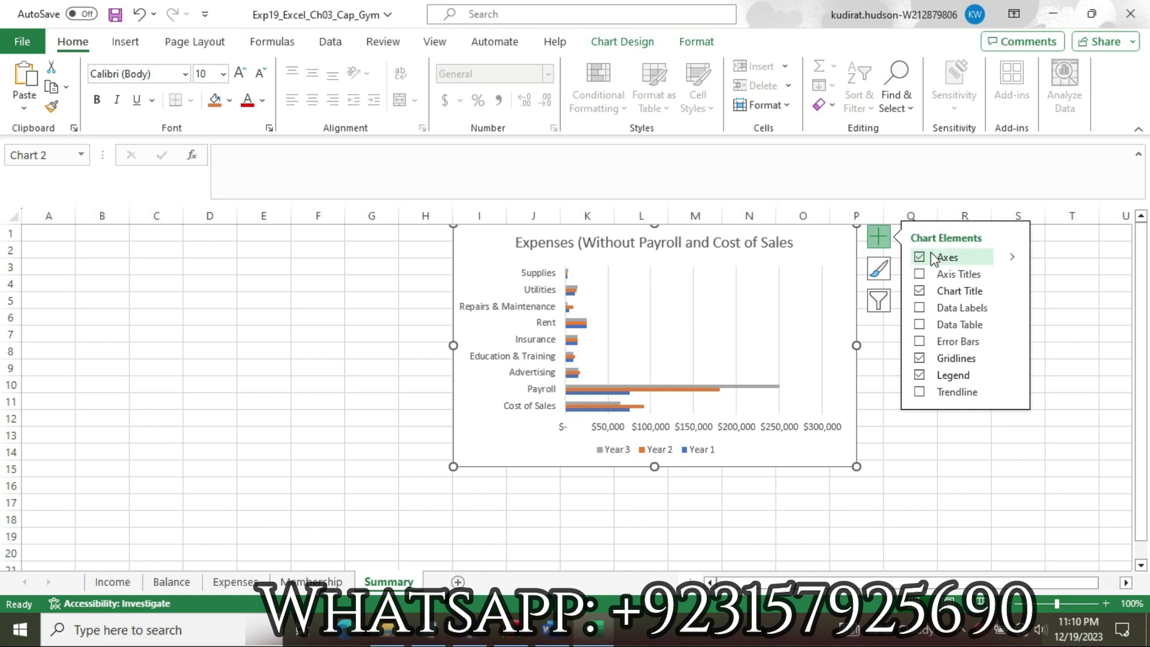
left_click(1013, 277)
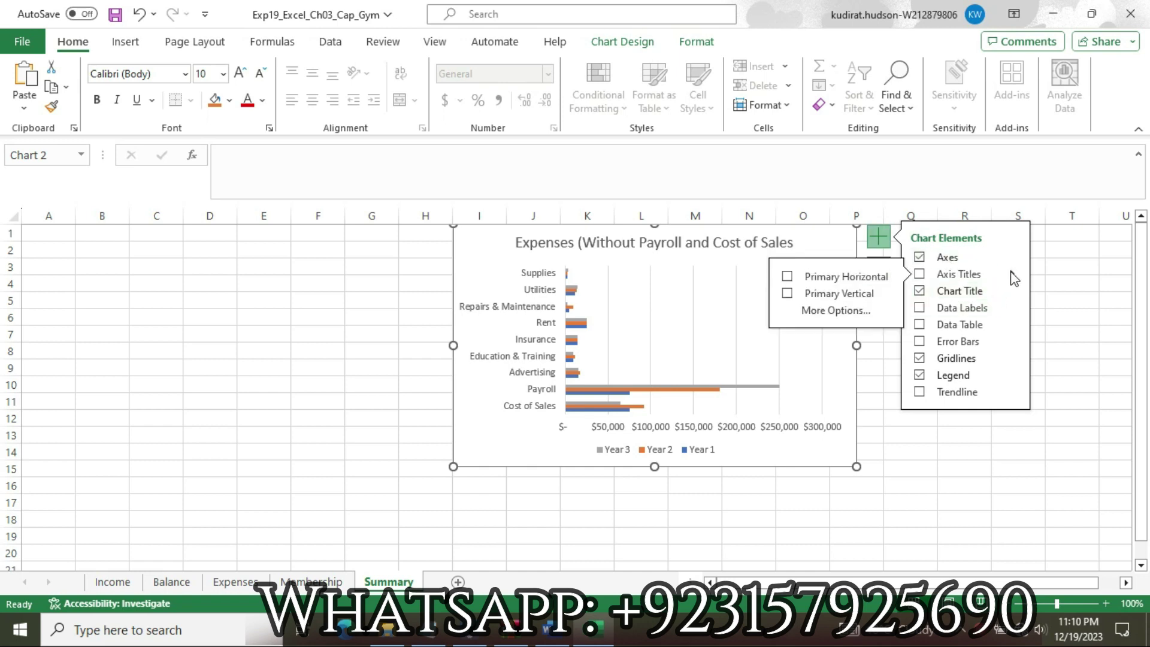
left_click(840, 312)
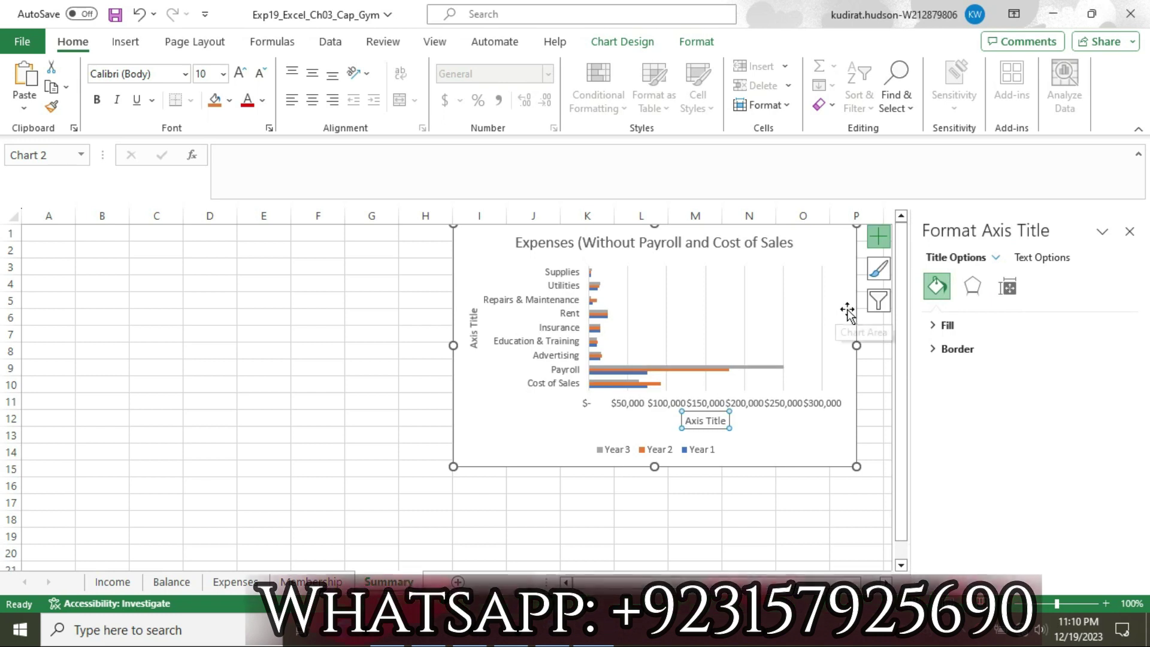
left_click(1007, 294)
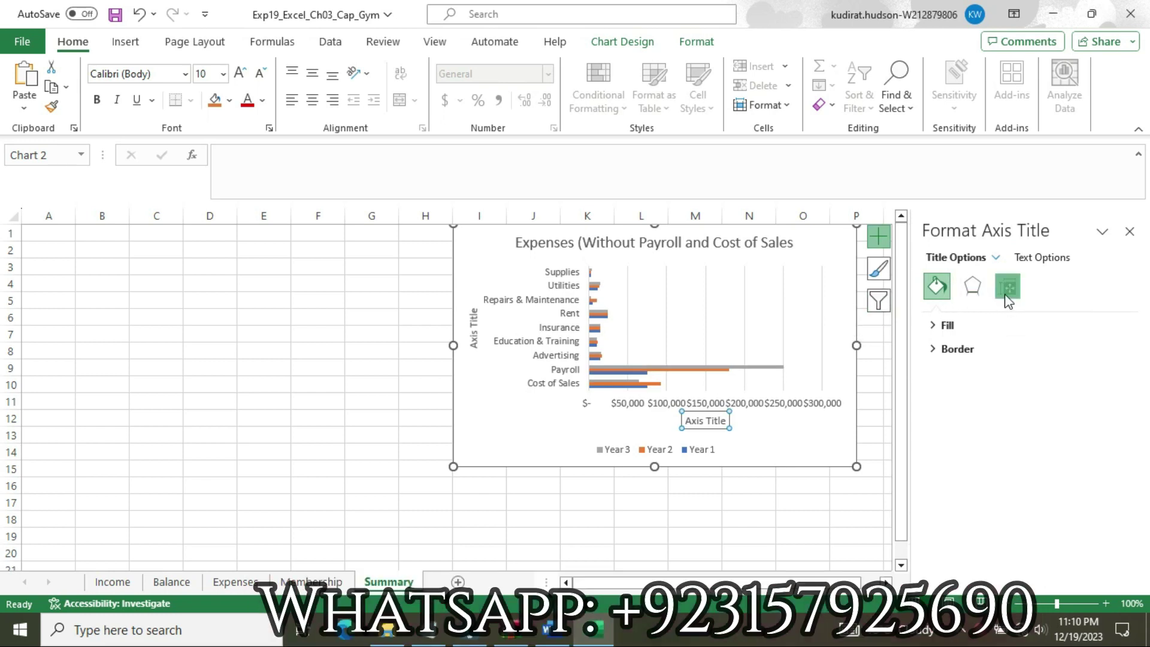